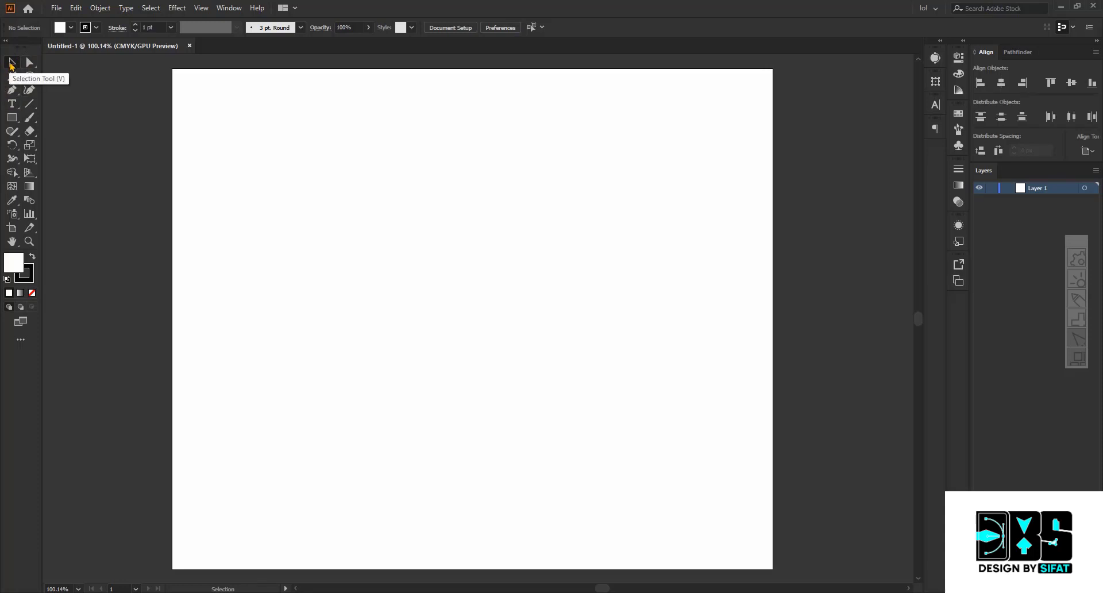
- Draw a rectangle about 341 by 239 px overlapping the artboard's upper-left edge and fill it with black
click(14, 118)
drag(135, 113, 372, 279)
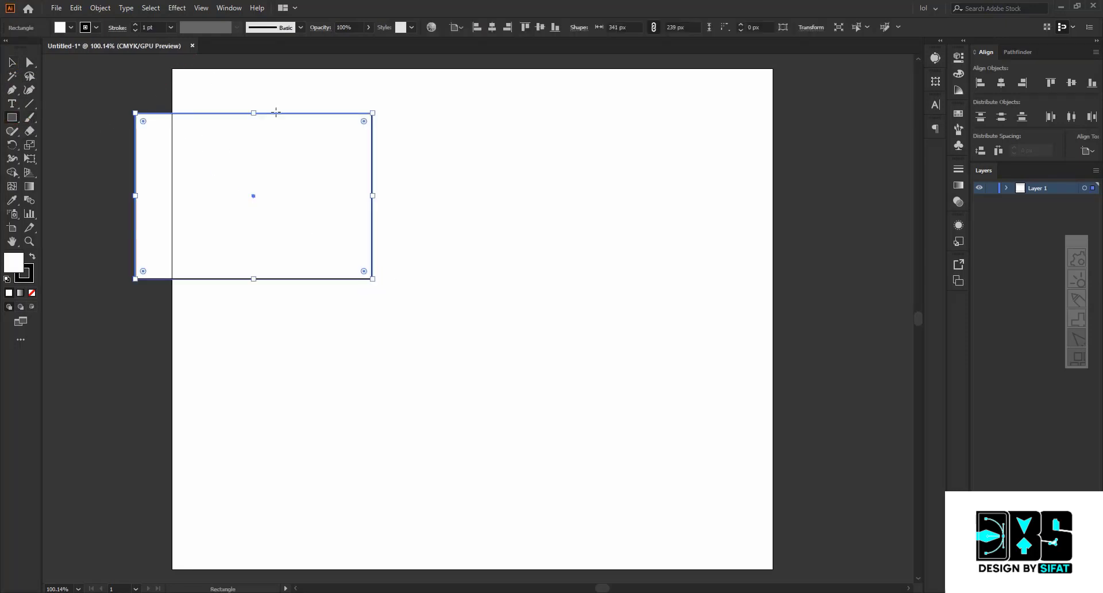
click(71, 28)
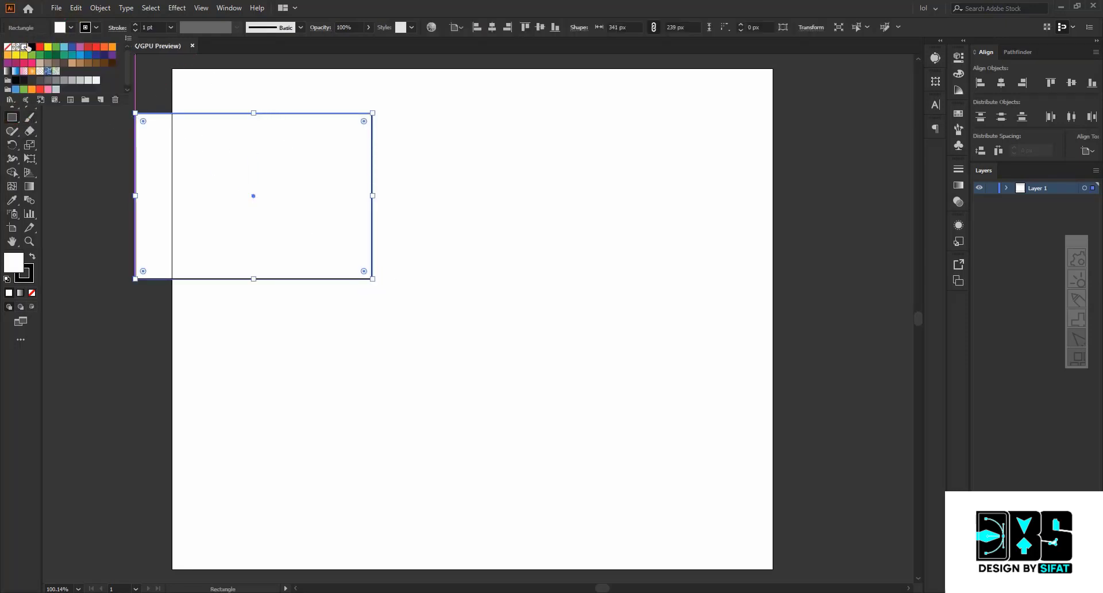
click(31, 47)
click(218, 86)
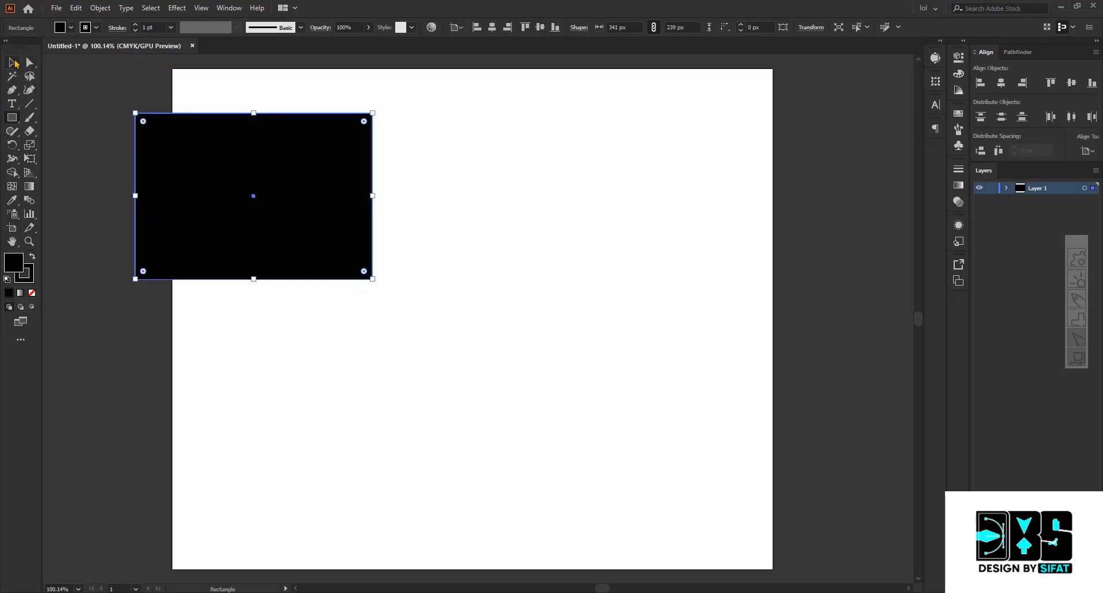
- Move the black rectangle fully onto the artboard with the Selection tool, and try deleting it before undoing the deletion
click(11, 62)
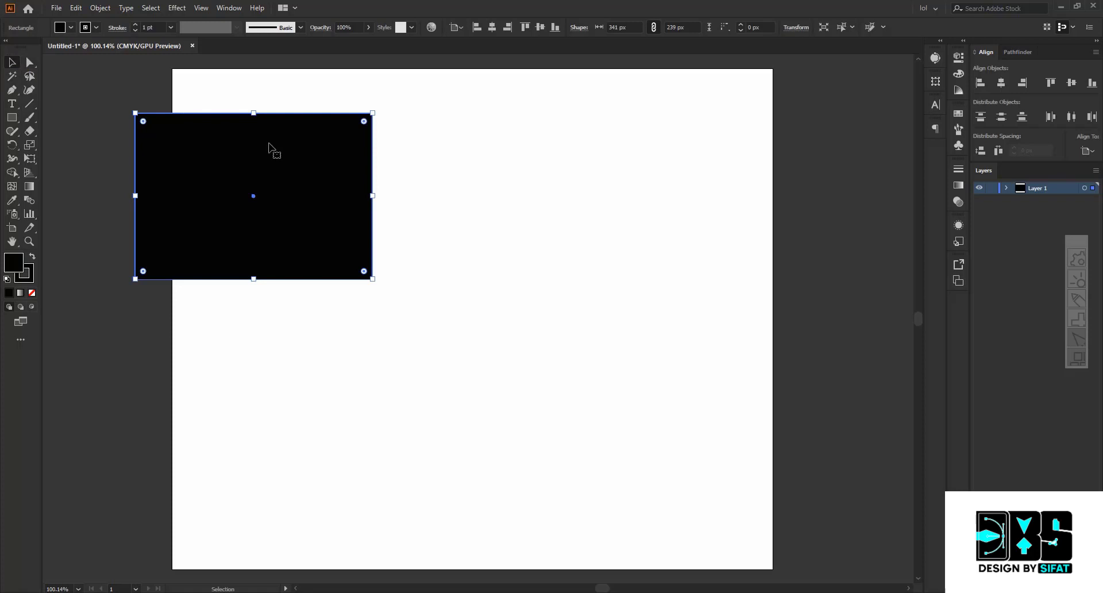
drag(270, 148, 447, 195)
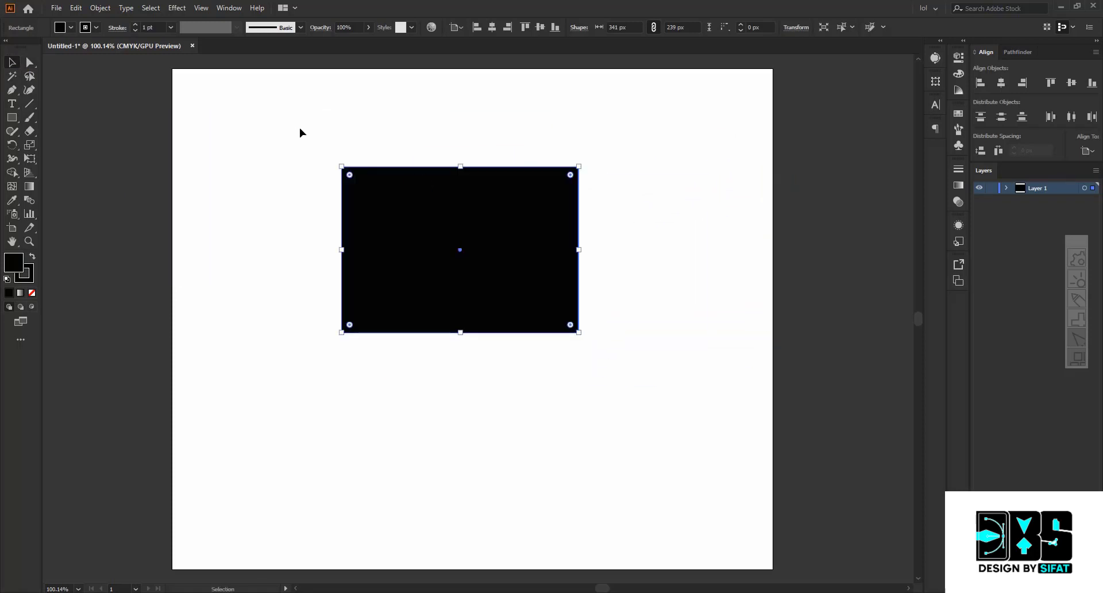
key(Delete)
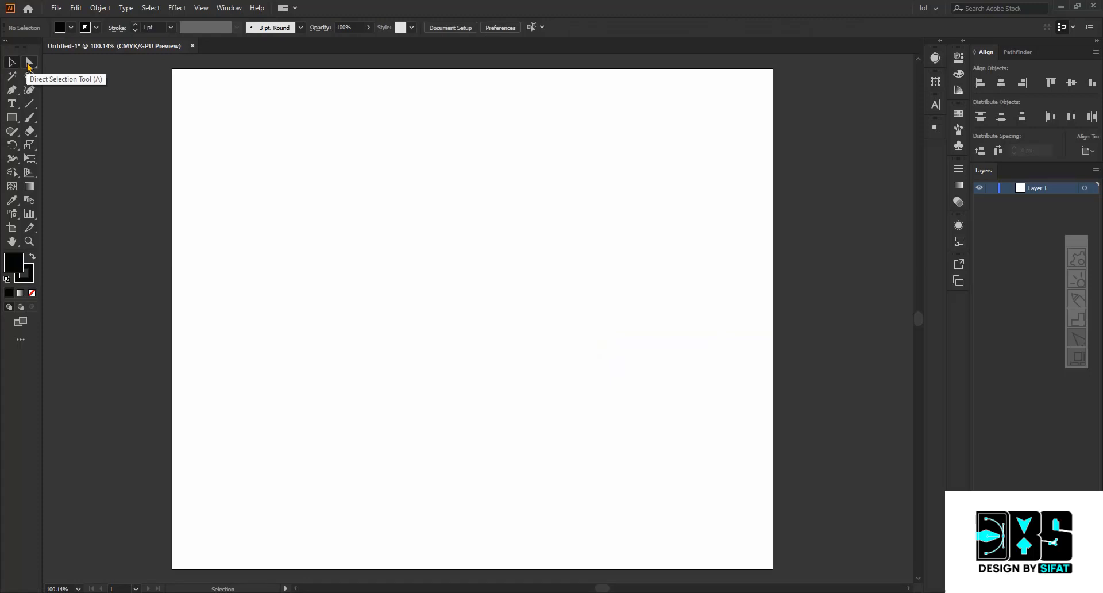
key(ctrl+z)
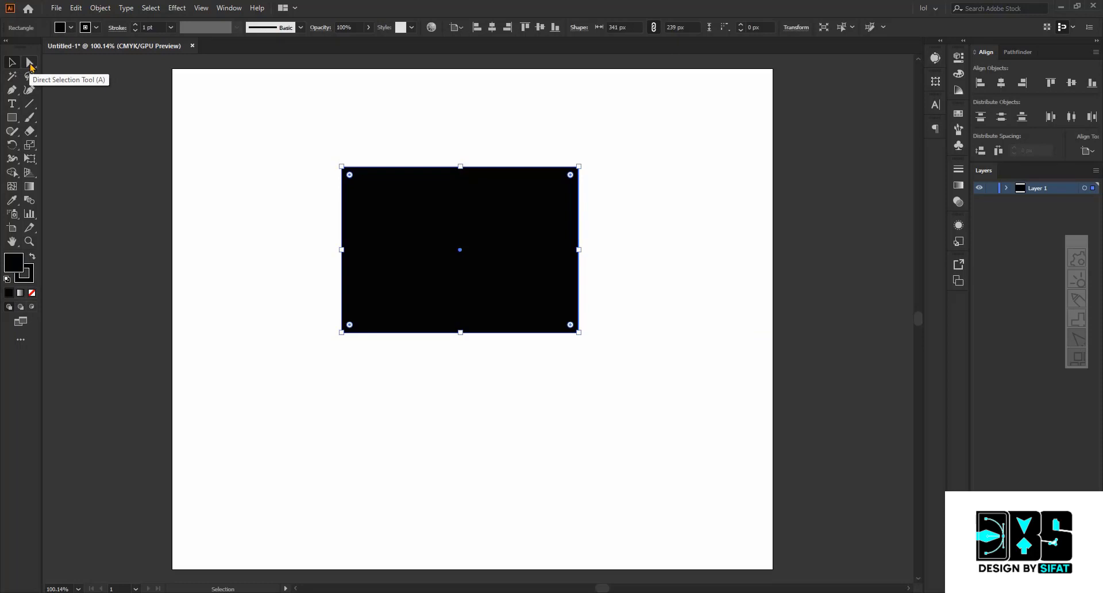
- Remove the stroke from the black rectangle by setting its stroke colour to None
click(96, 27)
click(9, 48)
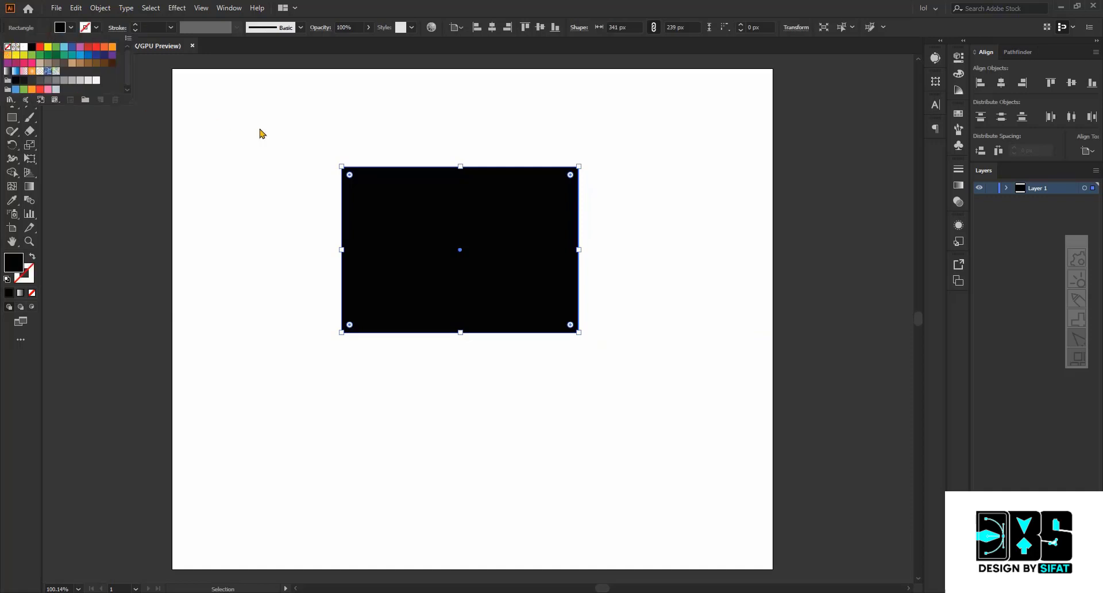
click(258, 111)
- Move the rectangle left with the Direct Selection tool to about X 187 px, keeping its height on the artboard
click(34, 63)
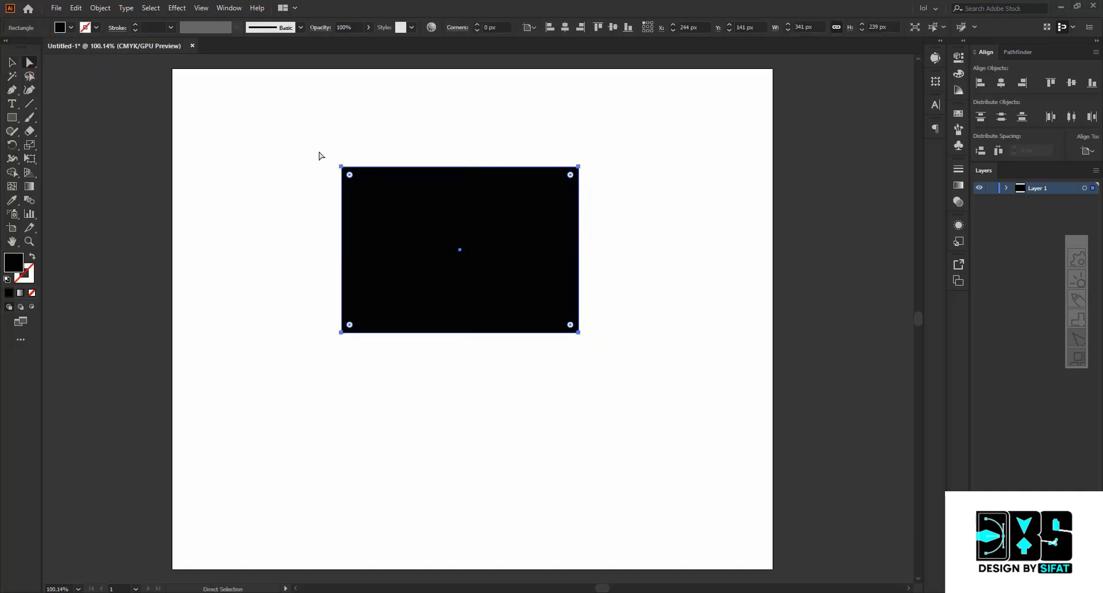
click(282, 121)
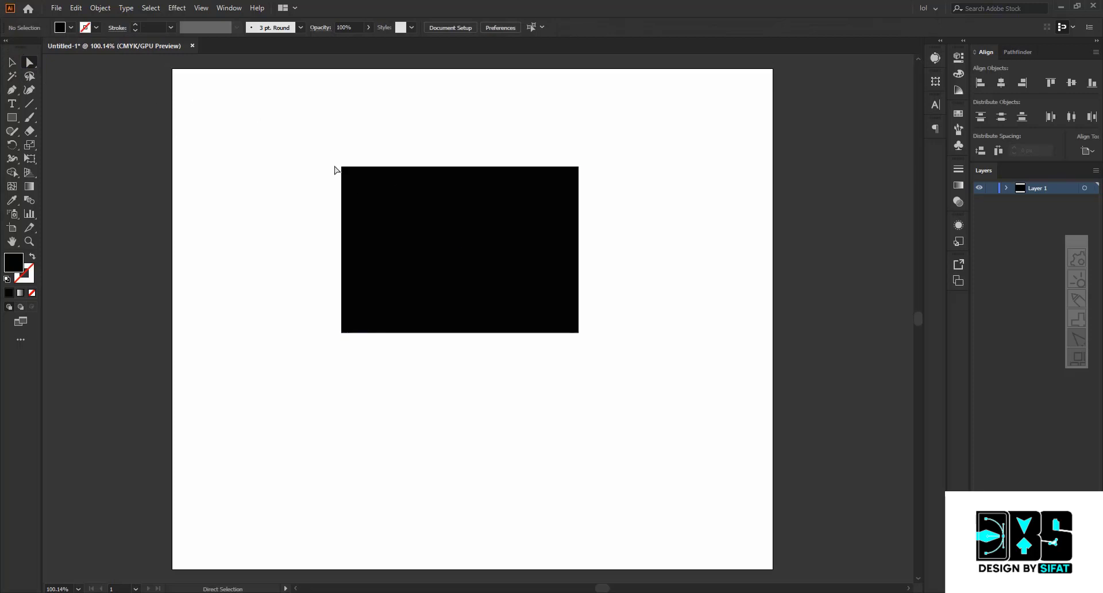
drag(419, 214, 380, 214)
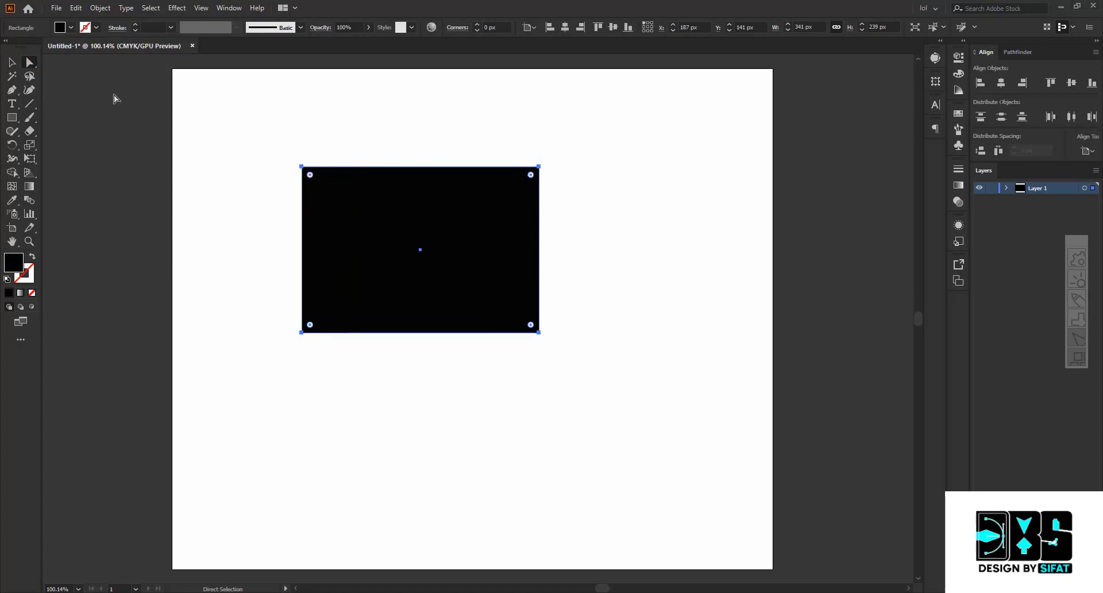
- Move only the rectangle's top-left anchor point slightly inward to about X 196 px, Y 139 px
scroll(314, 174, up, 5)
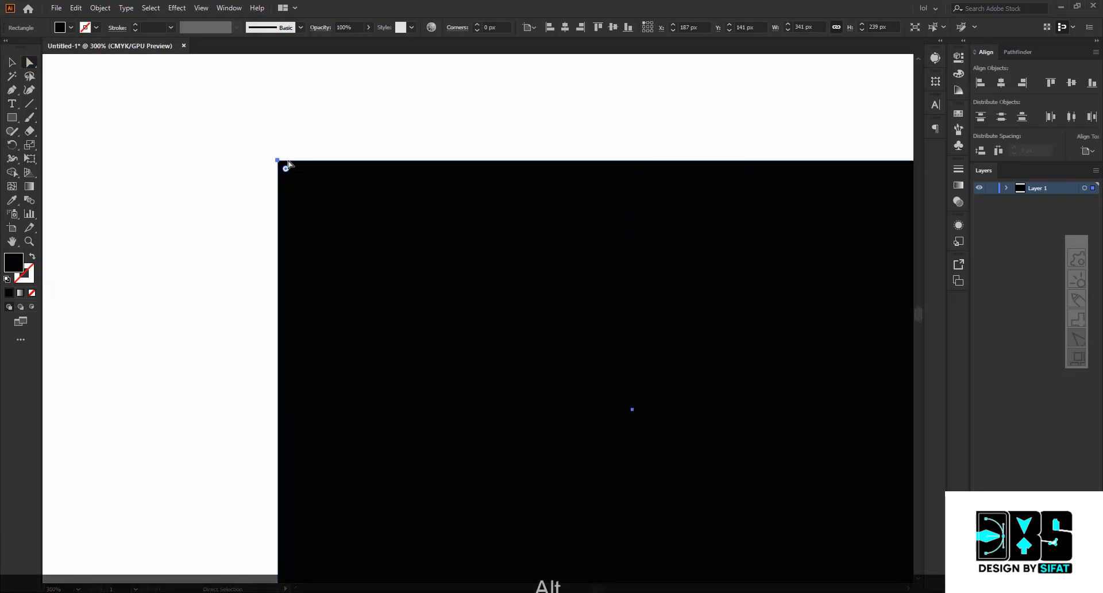
scroll(54, 89, down, 5)
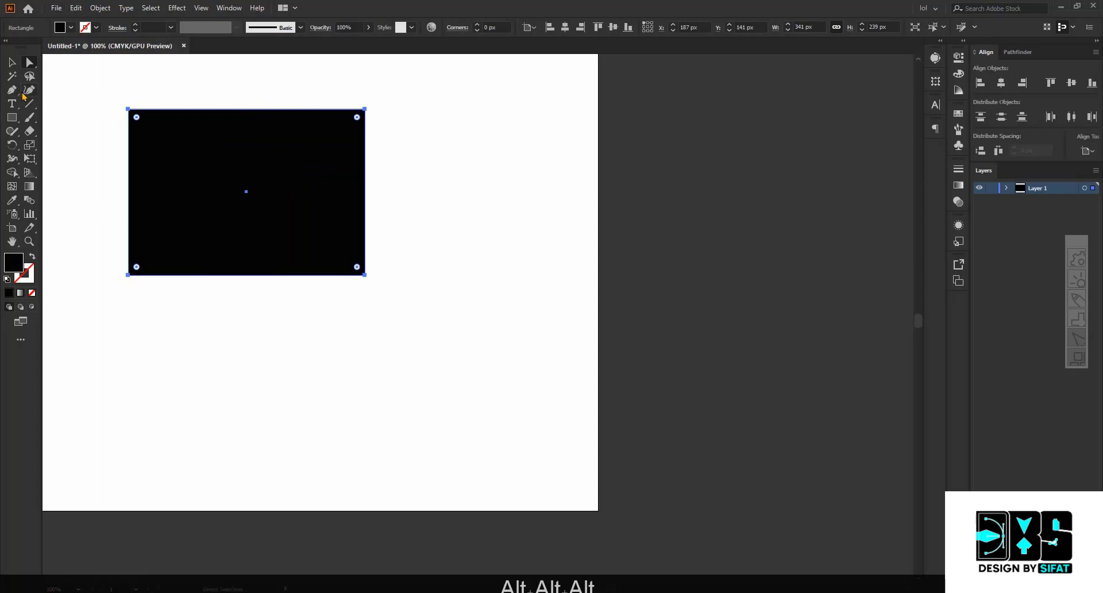
scroll(193, 109, up, 1)
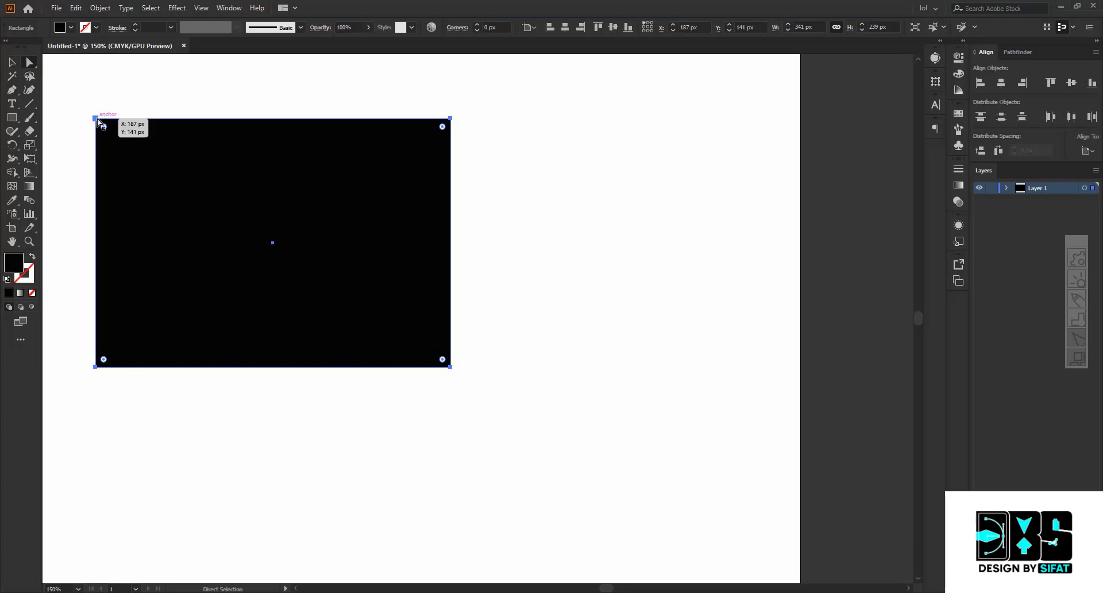
mouse_move(96, 119)
mouse_down()
mouse_move(170, 169)
mouse_move(89, 148)
mouse_move(105, 117)
mouse_up()
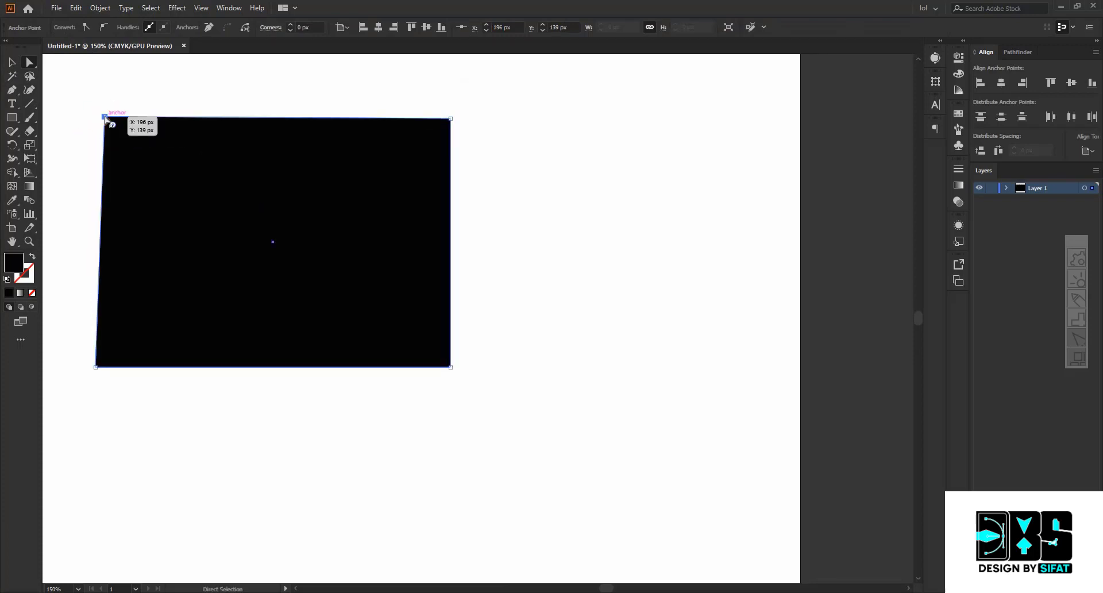
- Try deleting the top-left anchor point and rounding that corner to about 249 px, undoing each change
key(BackSpace)
key(ctrl+z)
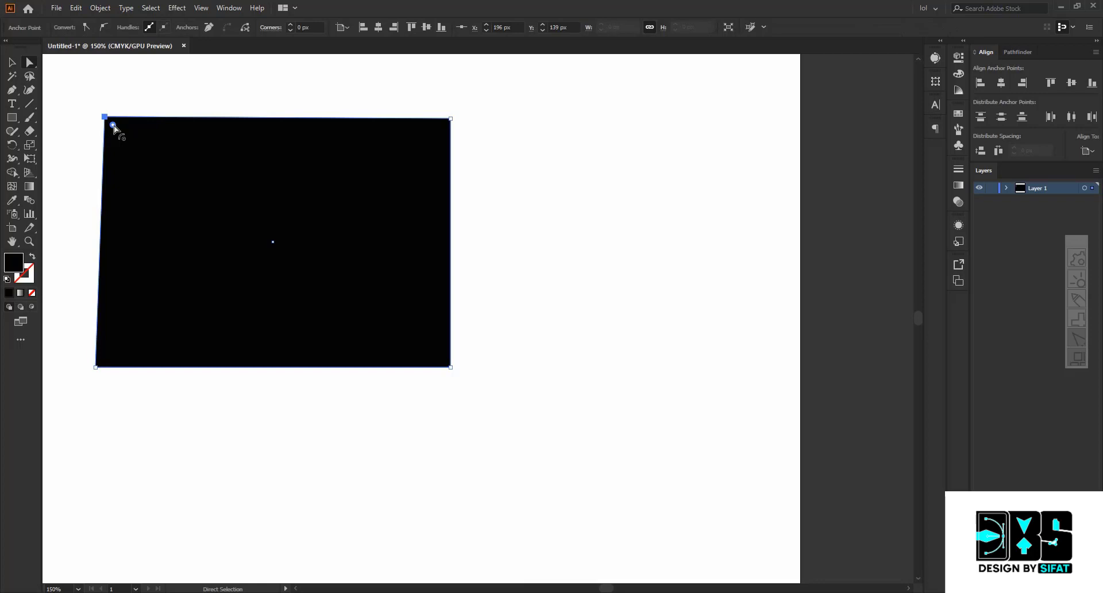
drag(113, 125, 446, 310)
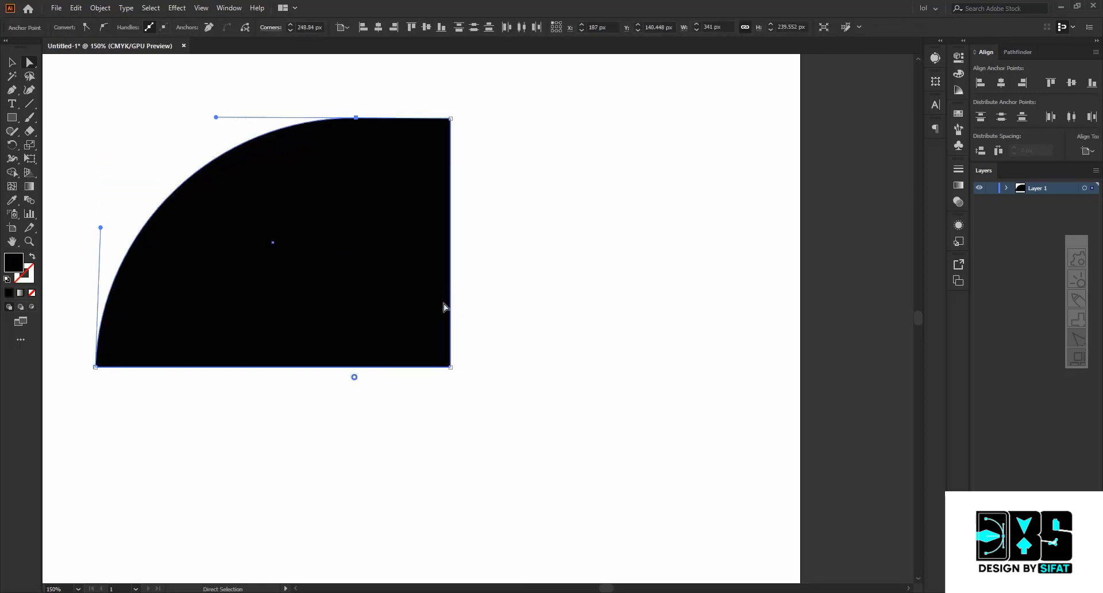
key(ctrl+z)
key(ctrl+z)
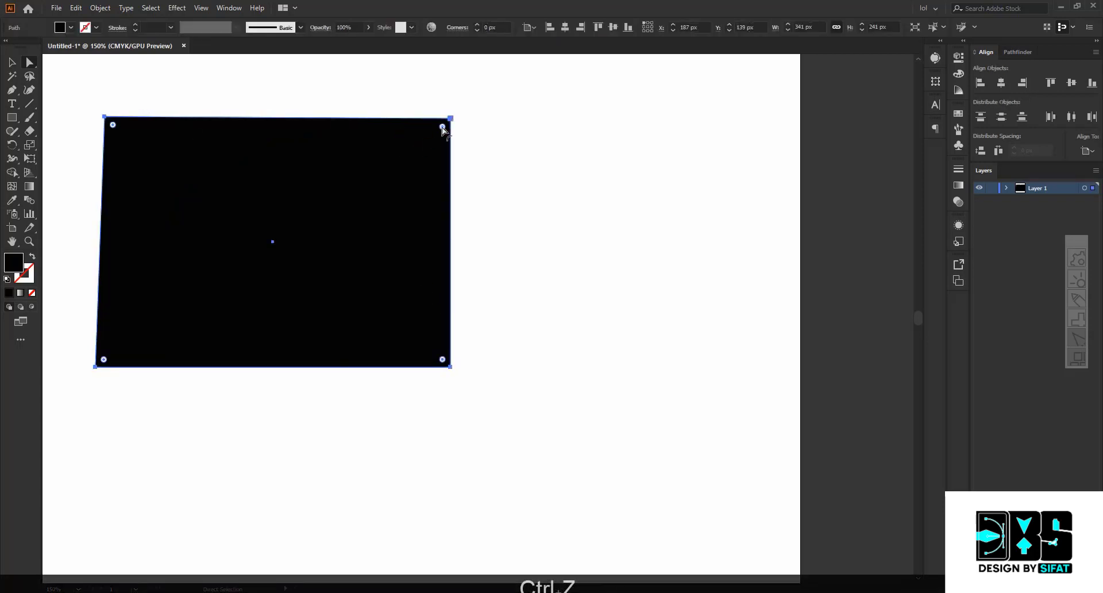
- Try rounding all four corners of the shape together to a radius of about 120 px, and undo it
click(443, 127)
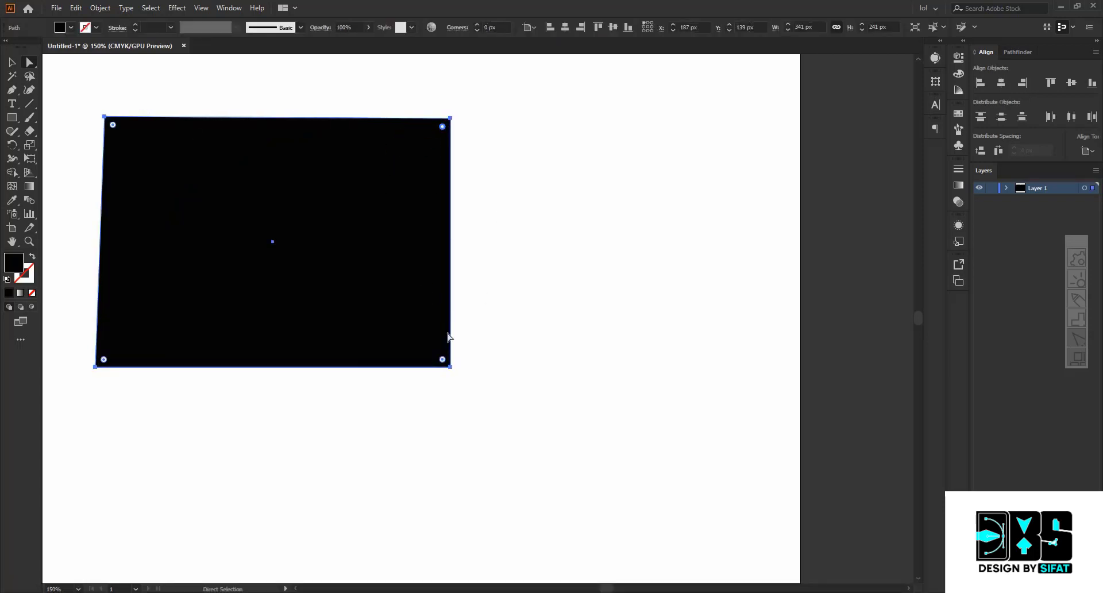
shift+click(442, 359)
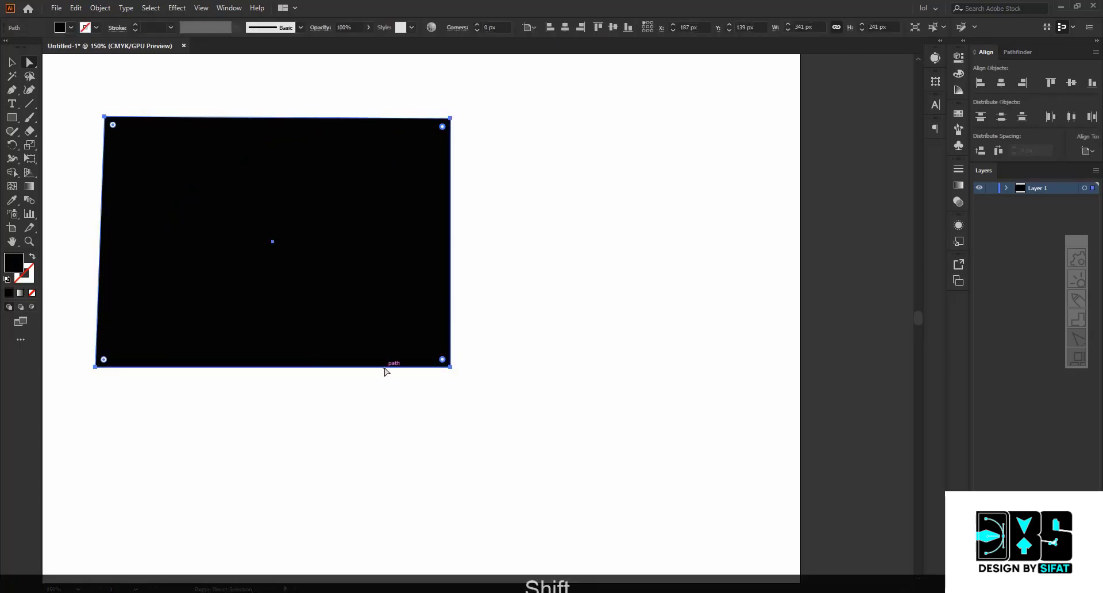
shift+click(103, 359)
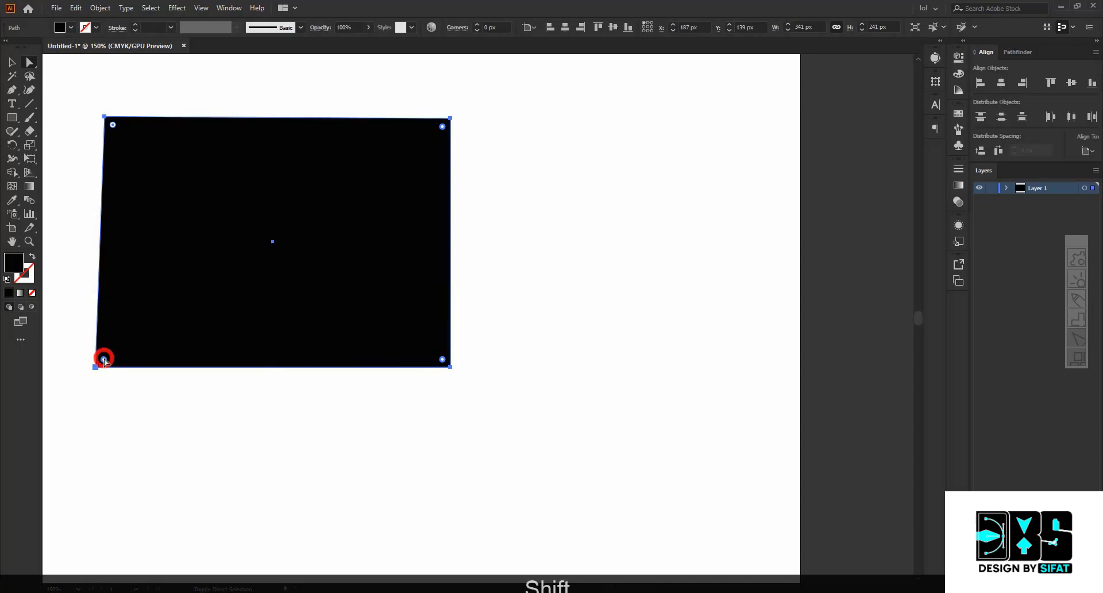
shift+click(114, 127)
drag(113, 126, 266, 240)
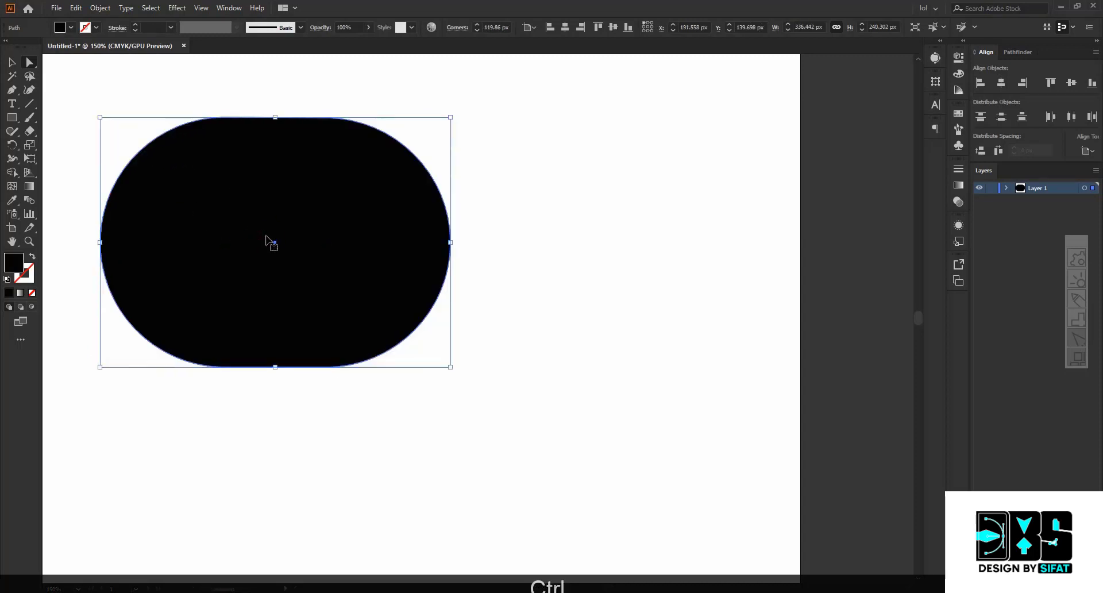
key(ctrl+z)
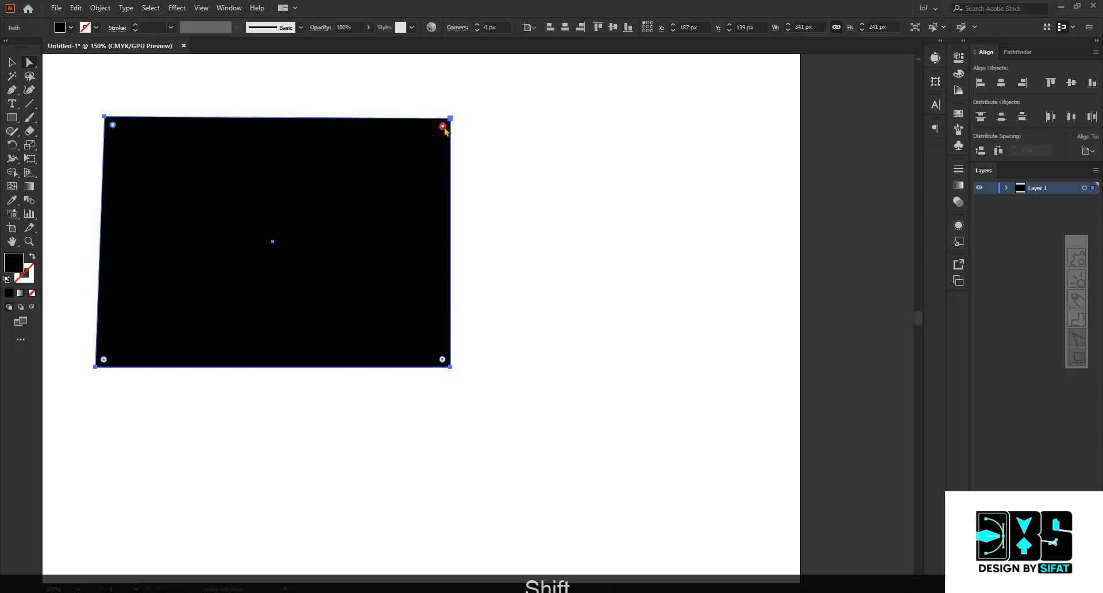
- Apply chamfered corners with a 28 px radius to the shape's two top corners and deselect it
double_click(443, 127)
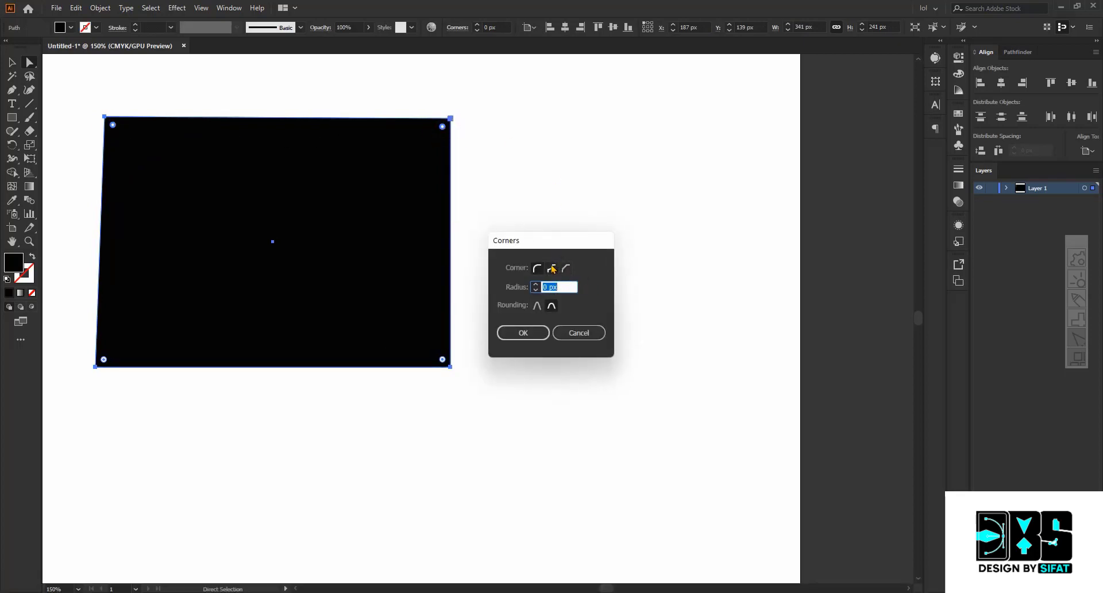
click(567, 268)
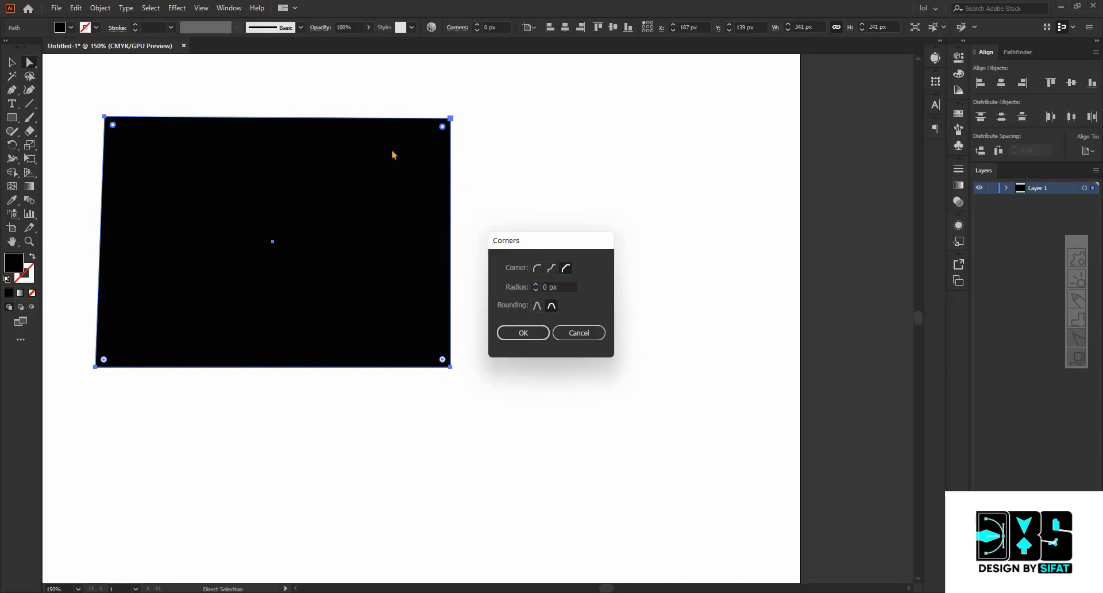
scroll(535, 287, up, 17)
scroll(535, 287, up, 4)
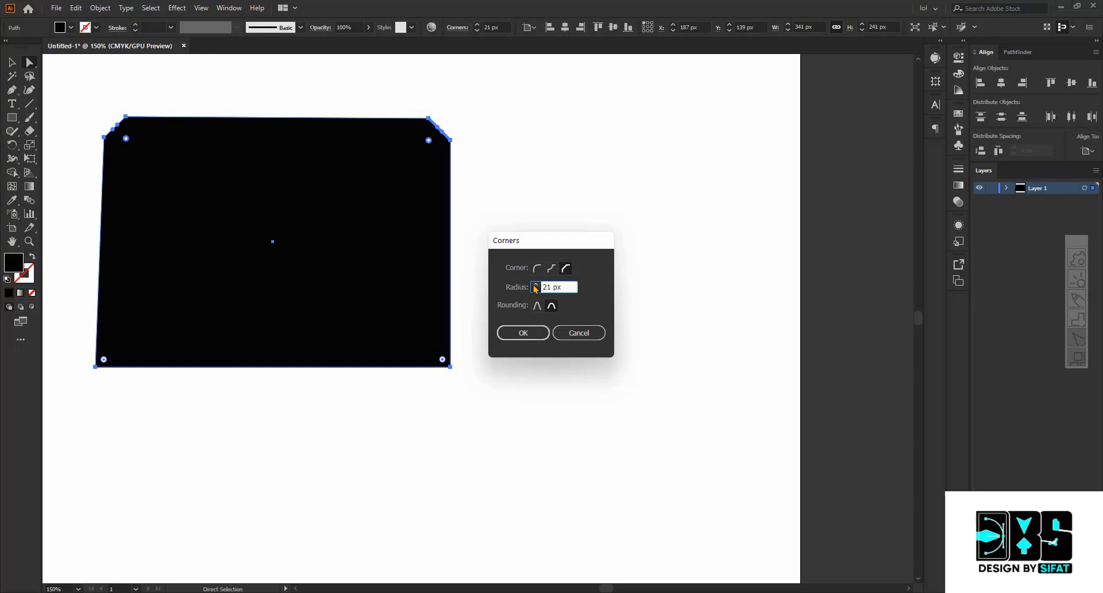
scroll(535, 286, up, 7)
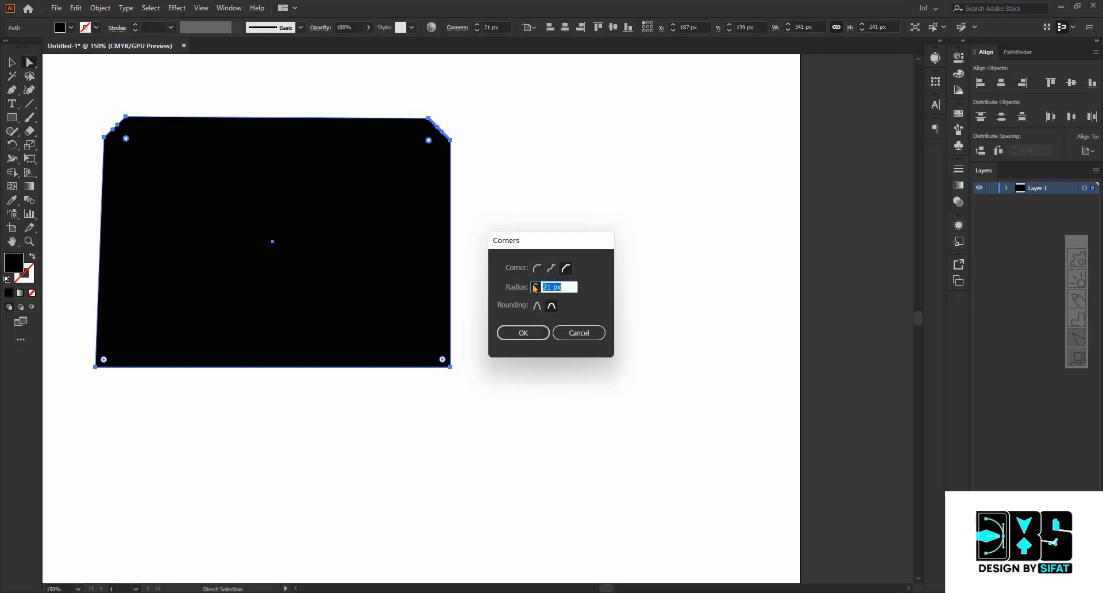
click(527, 332)
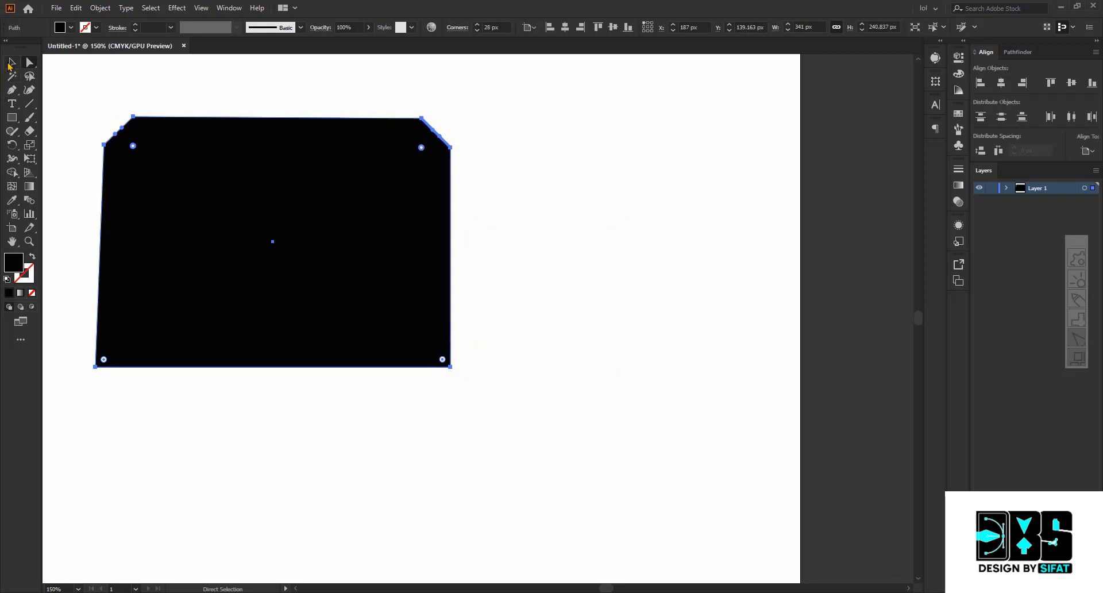
click(11, 65)
click(192, 78)
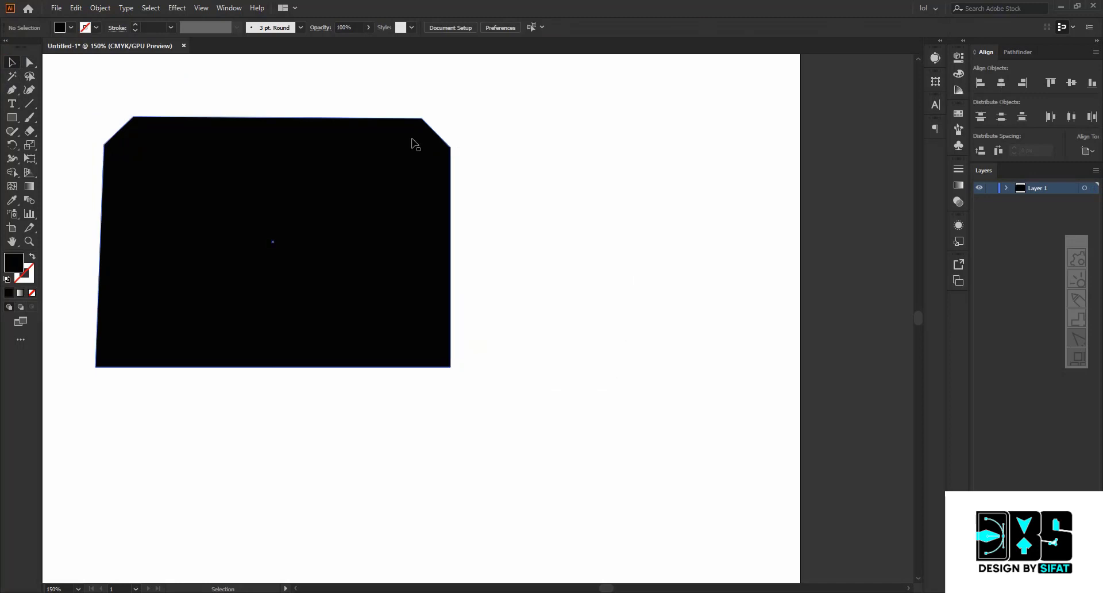
- Duplicate the chamfered black shape beside the original on its right and fill the copy with red
click(30, 62)
scroll(362, 104, up, 2)
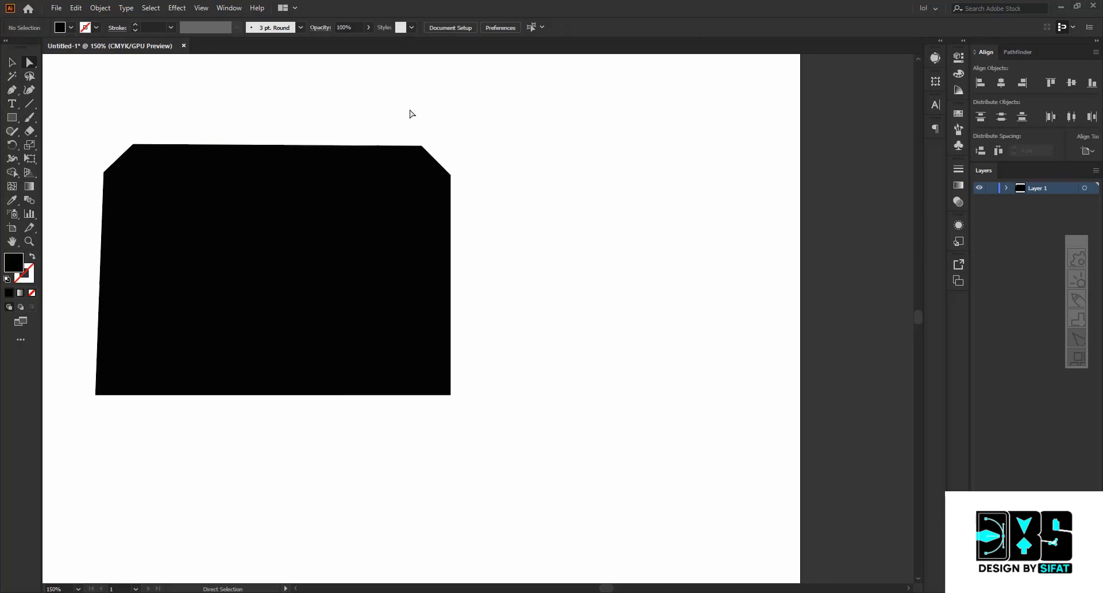
click(212, 168)
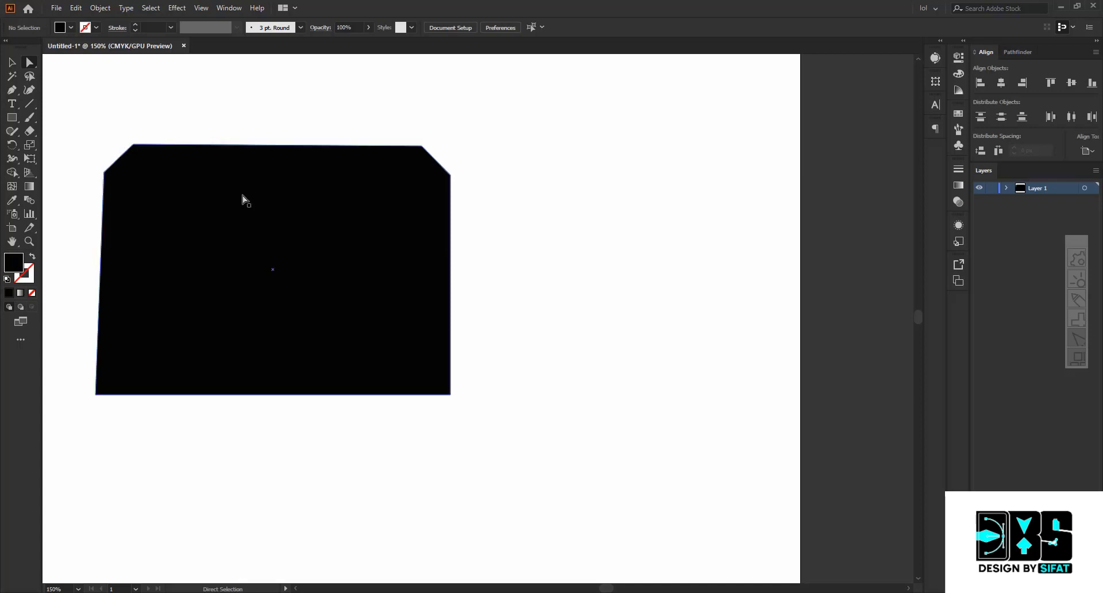
alt+scroll(318, 236, down, 3)
drag(327, 240, 608, 240)
click(71, 27)
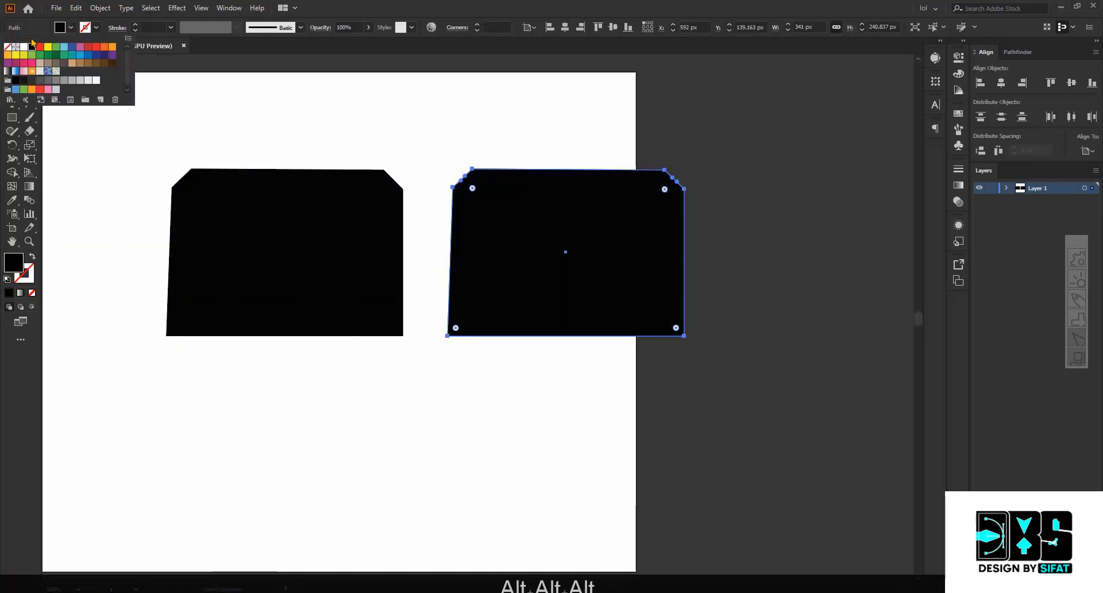
click(41, 44)
click(247, 123)
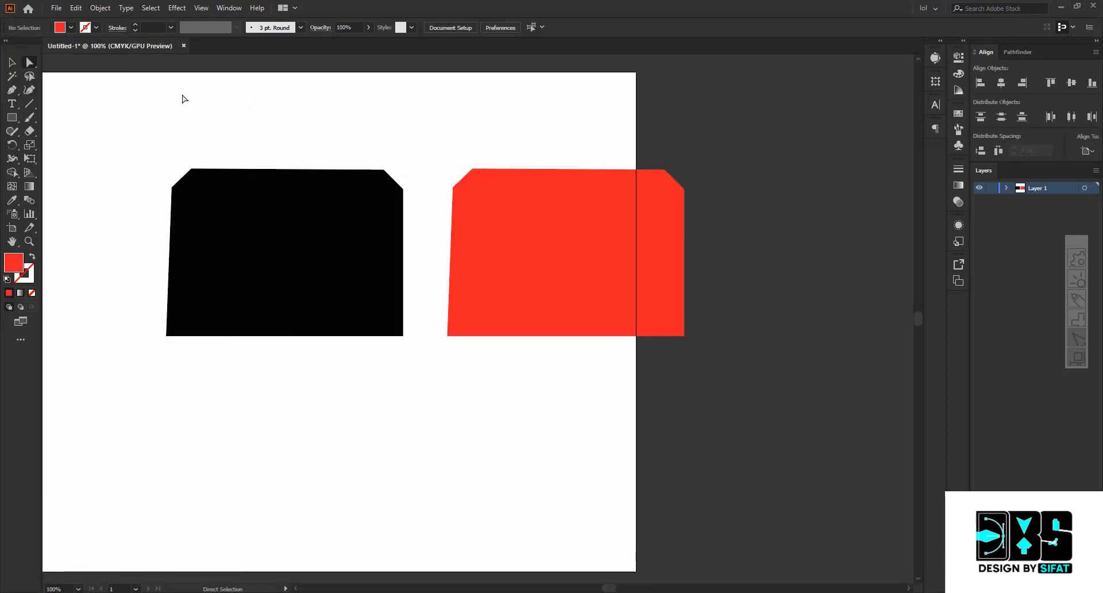
- Duplicate the red shape to the empty area outside the artboard's upper-left corner and fill the copy with yellow
scroll(497, 221, down, 2)
drag(501, 218, 170, 116)
click(71, 27)
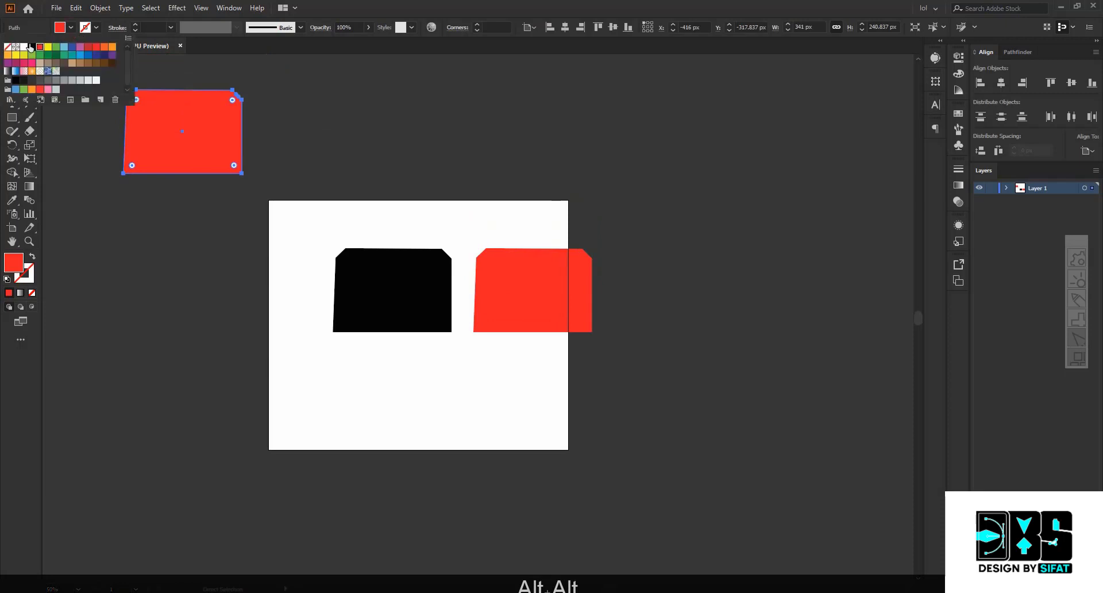
click(8, 46)
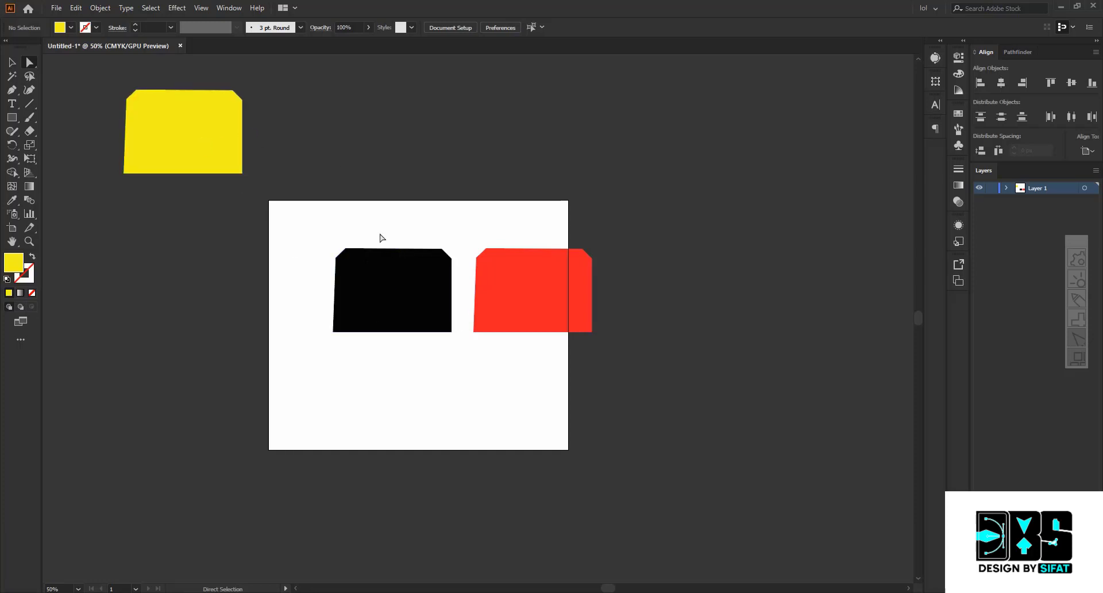
- Select the black shape and the red shape one at a time with the Direct Selection tool, clearing the selection between tries
click(402, 277)
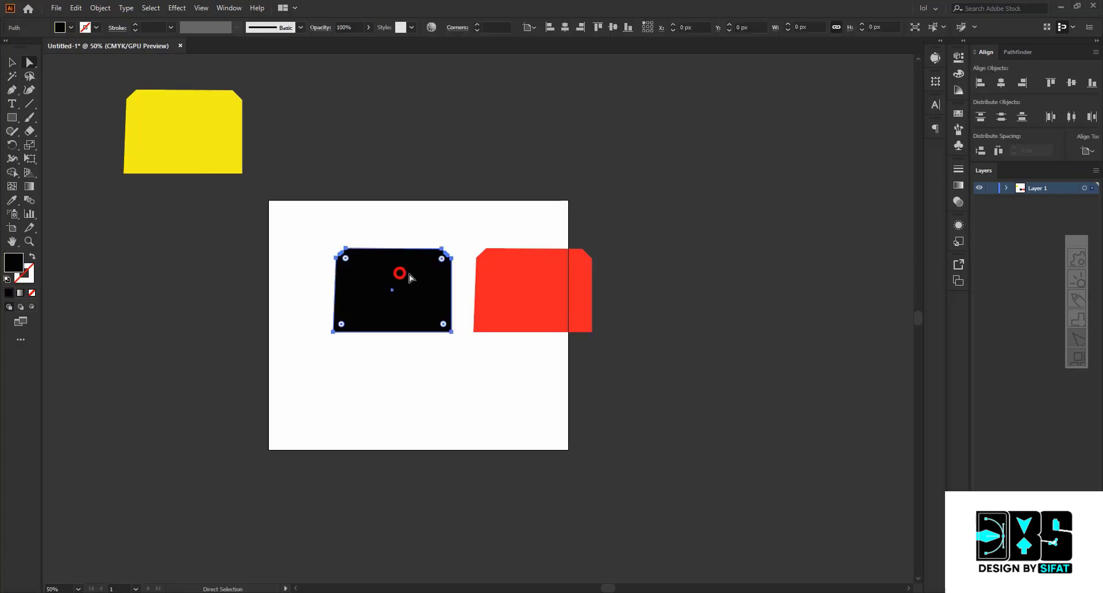
click(523, 276)
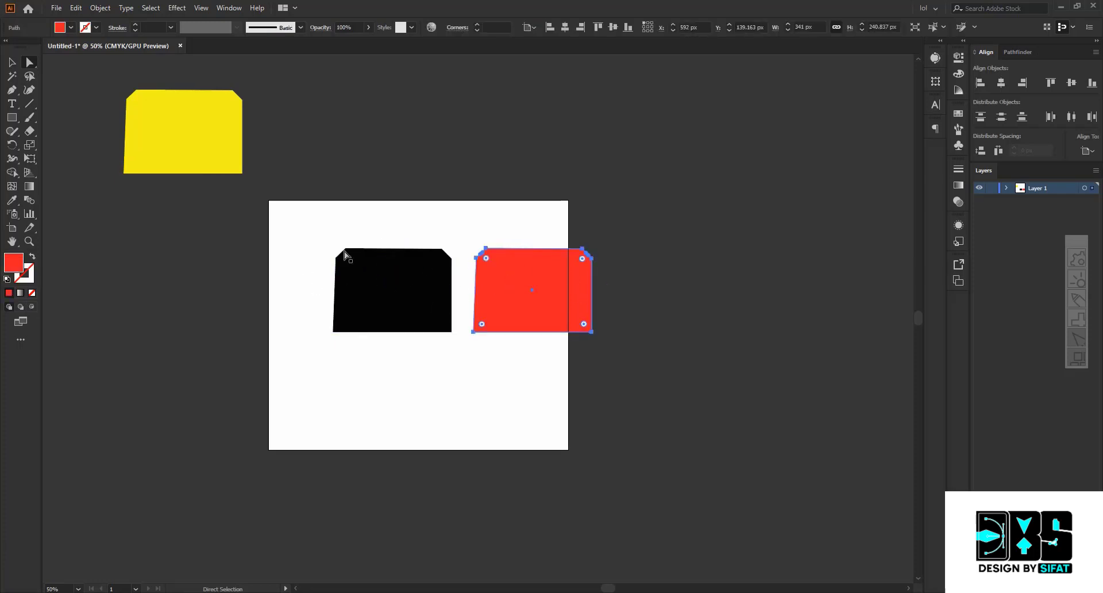
click(428, 230)
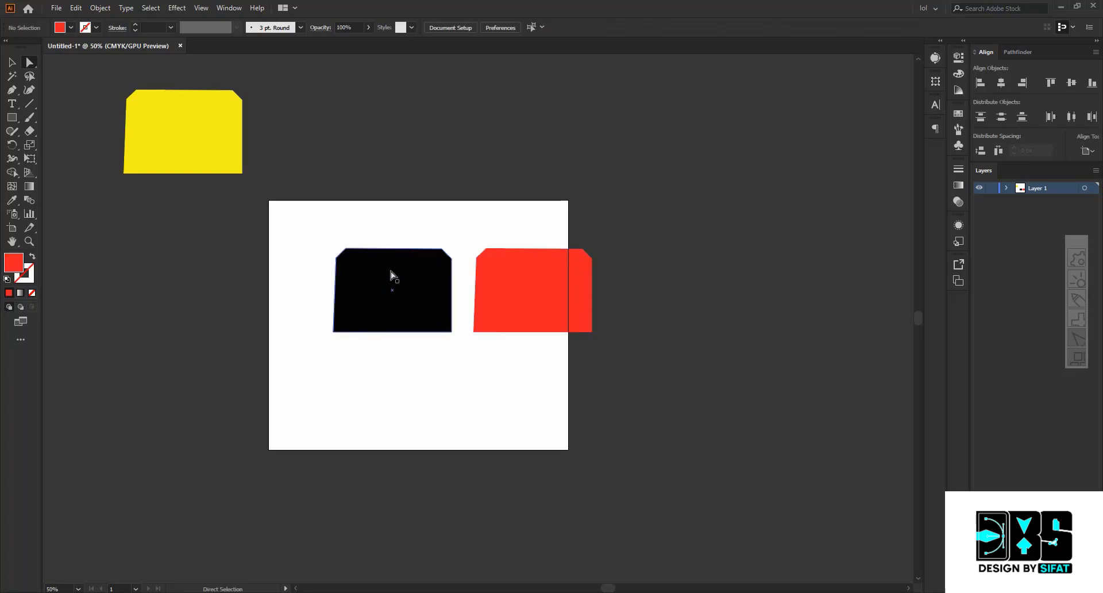
click(394, 265)
click(369, 204)
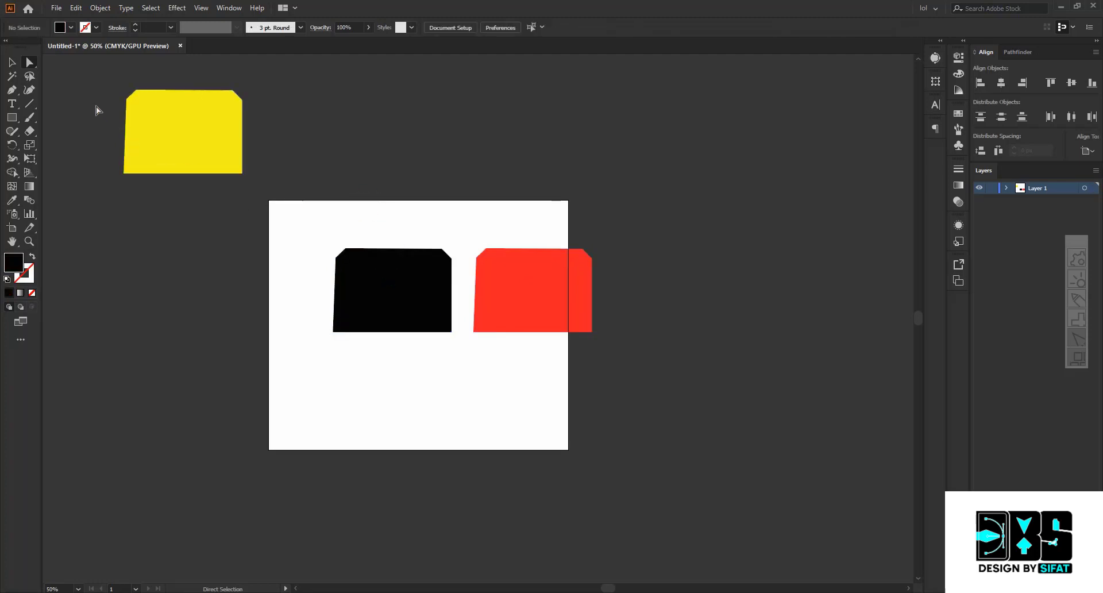
- Marquee-select all three shapes, clear the selection, marquee-select the yellow shape with part of the black one, and deselect
drag(95, 100, 660, 382)
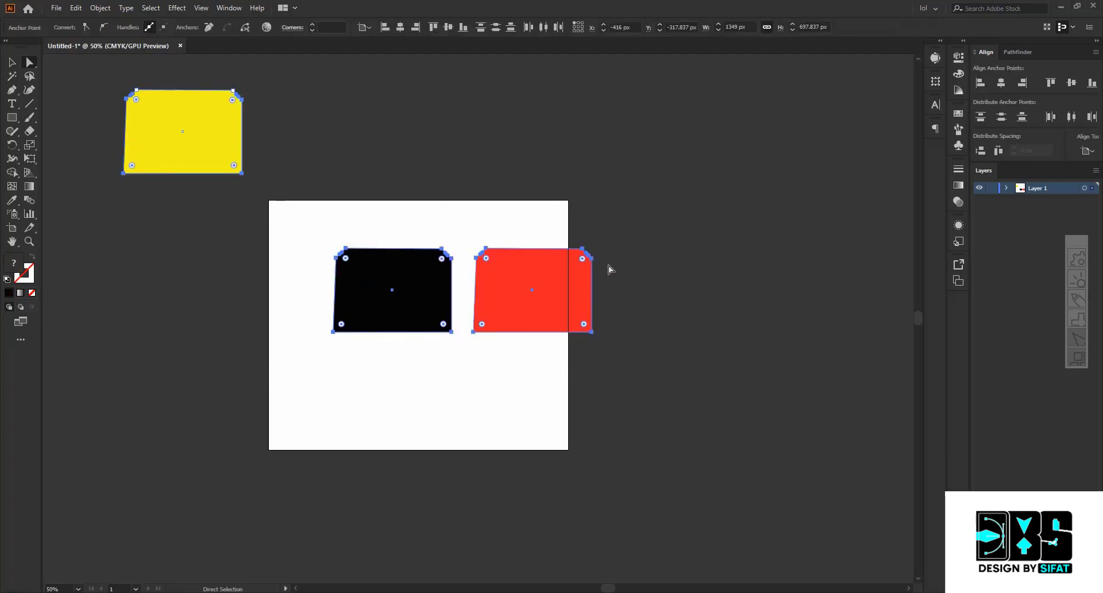
click(371, 167)
drag(84, 103, 411, 311)
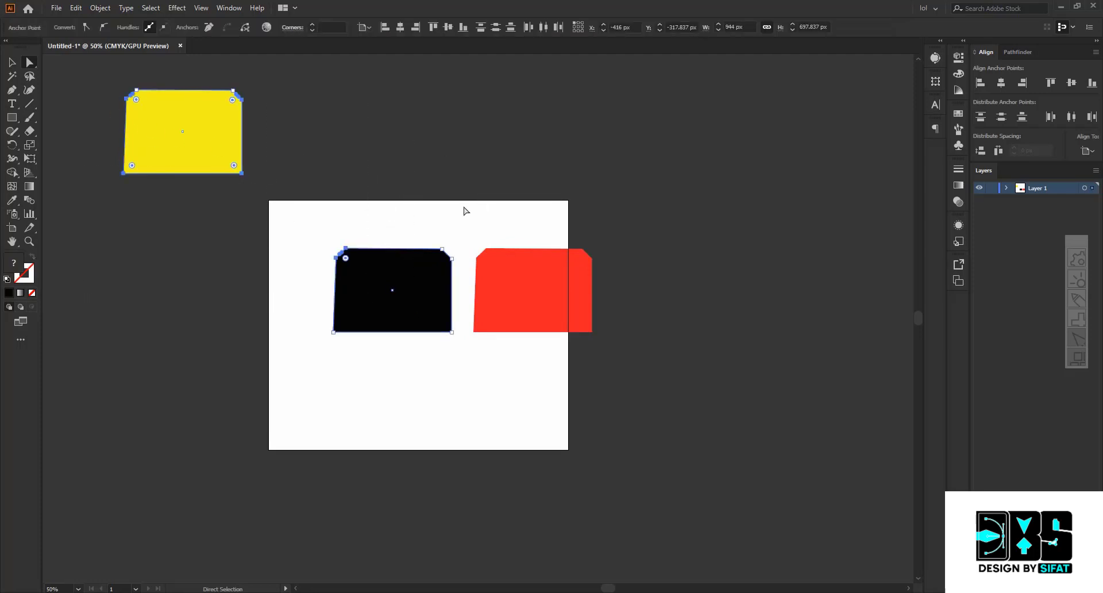
click(368, 151)
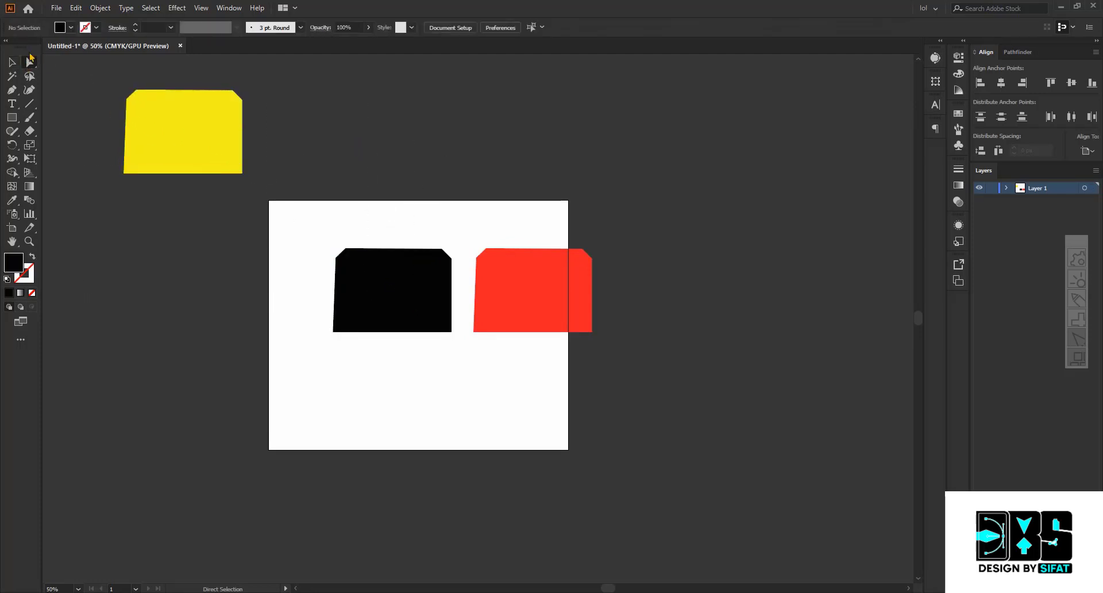
- Select the yellow and red shapes together with the Selection tool, leaving out the black one, and clear the selection
click(11, 62)
scroll(295, 168, up, 1)
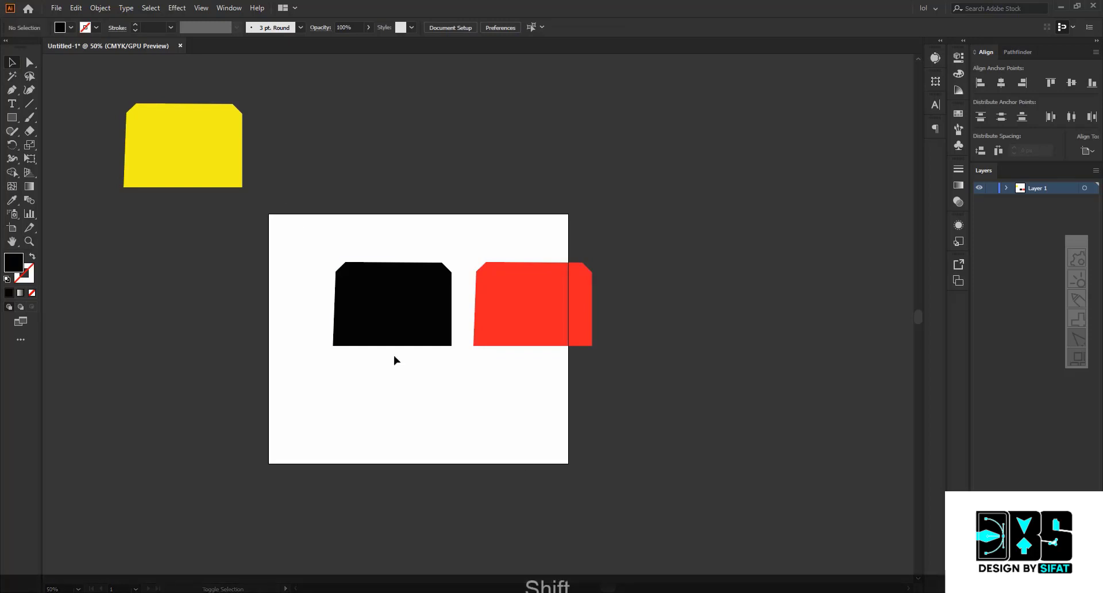
shift+click(208, 136)
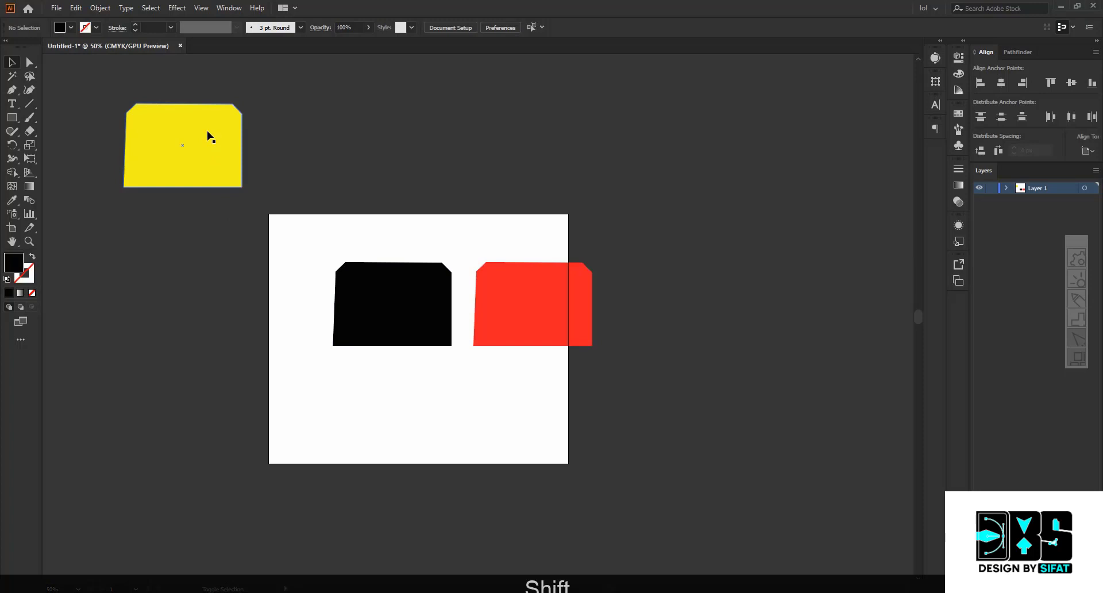
shift+click(208, 136)
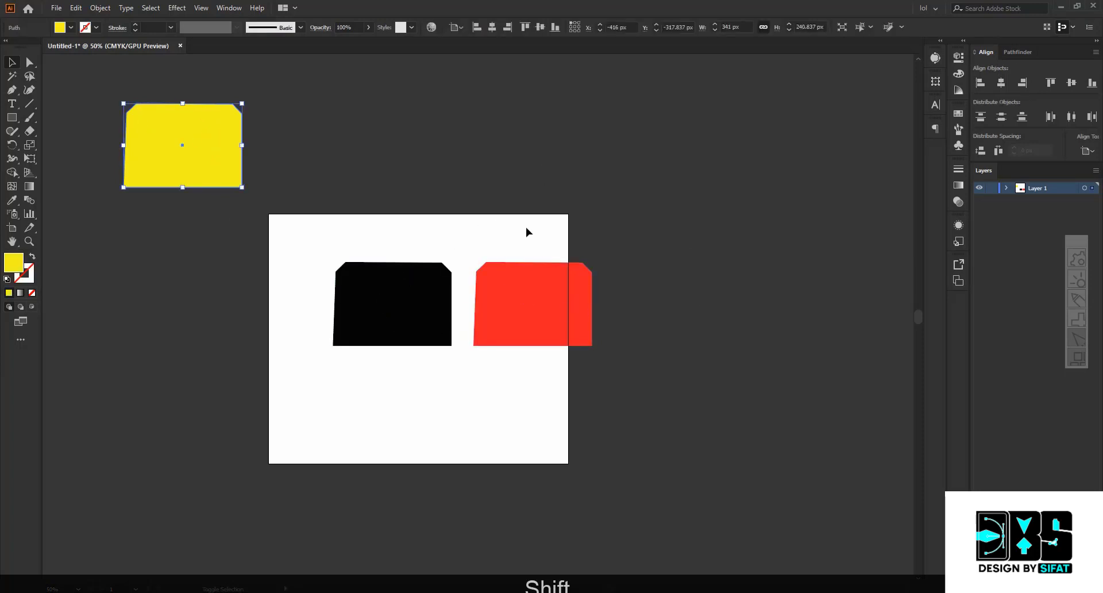
shift+click(548, 270)
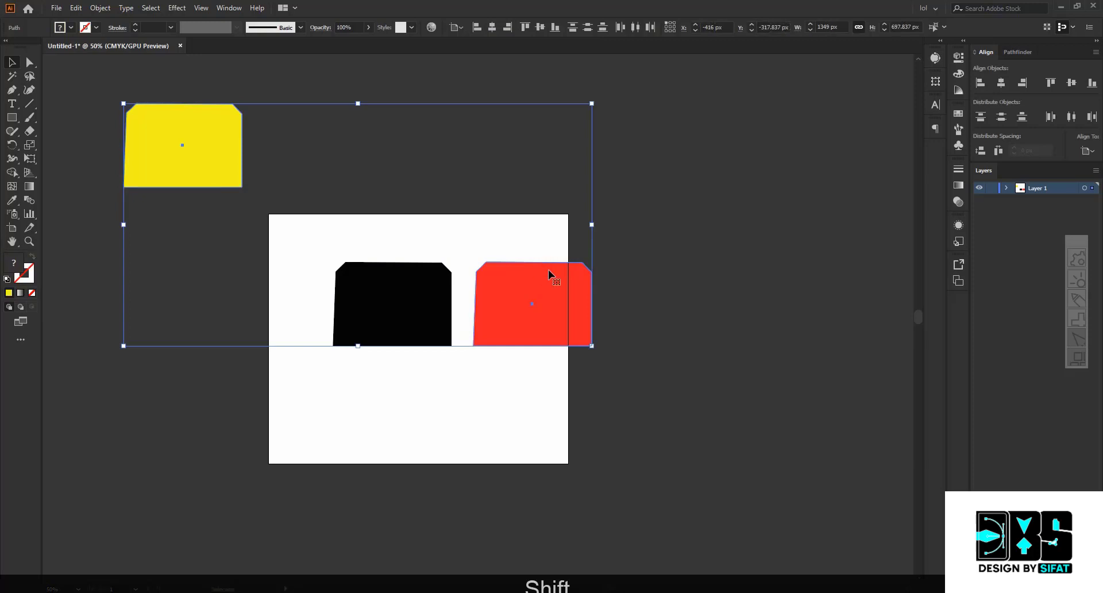
click(441, 150)
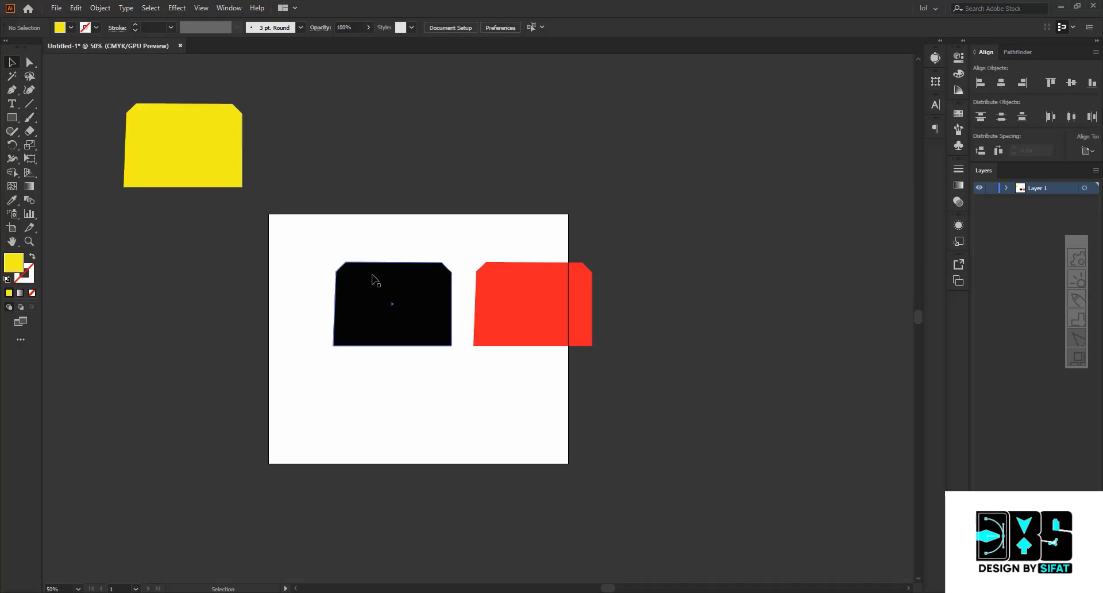
- Group the yellow shape with the black shape and deselect the group
click(210, 144)
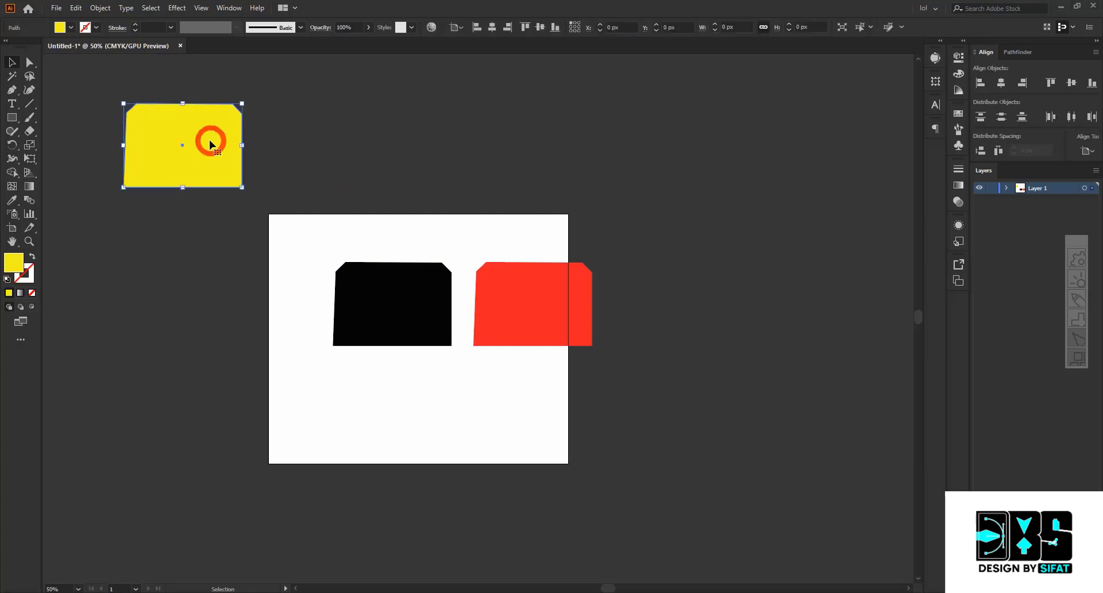
key(shift)
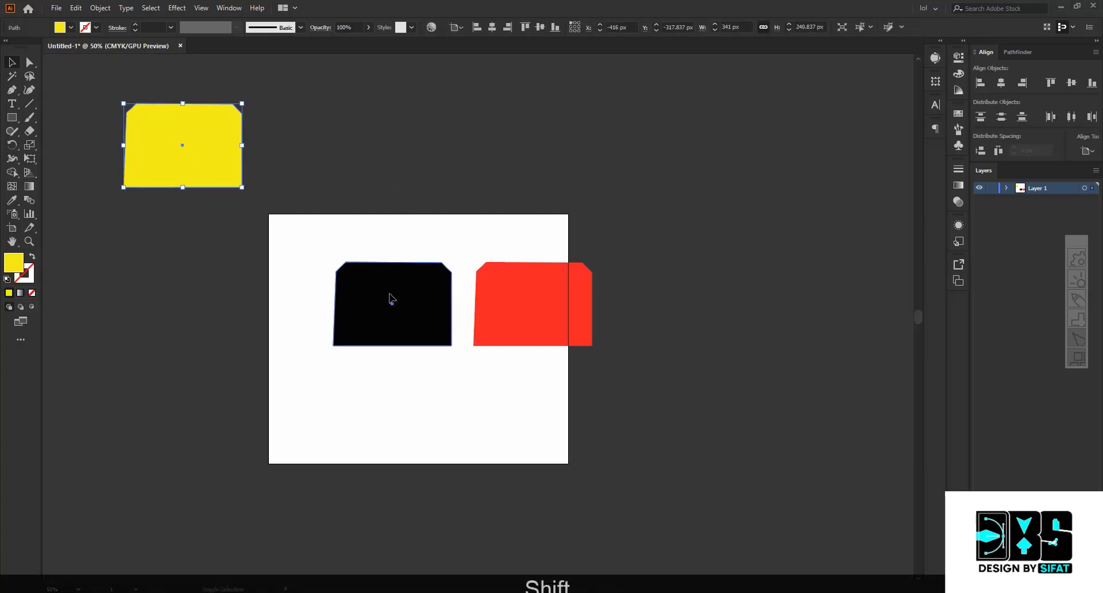
shift+click(390, 298)
key(ctrl)
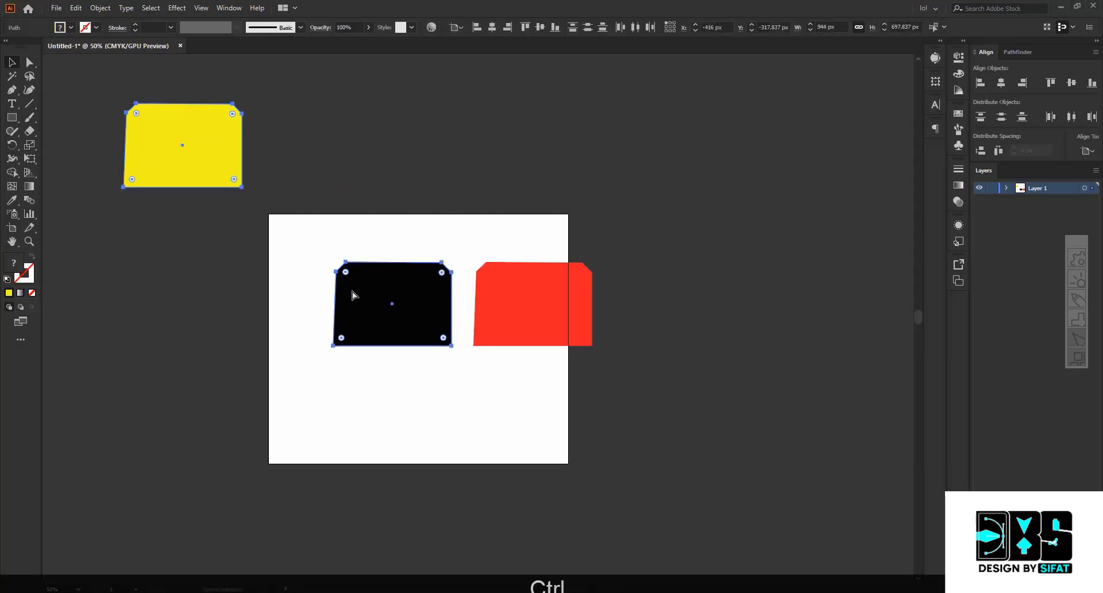
key(ctrl+g)
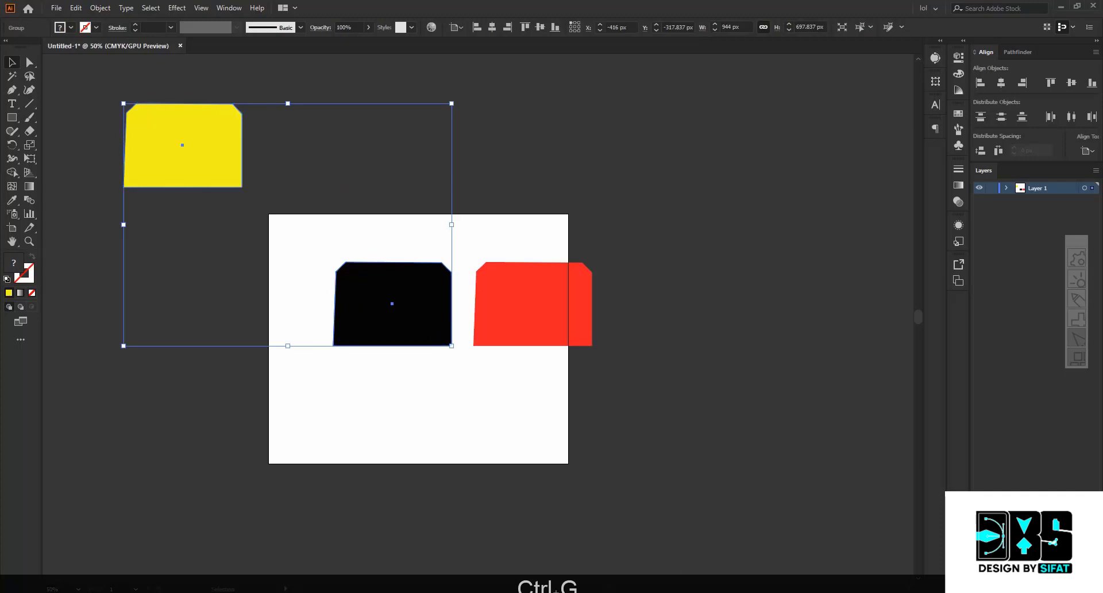
click(417, 153)
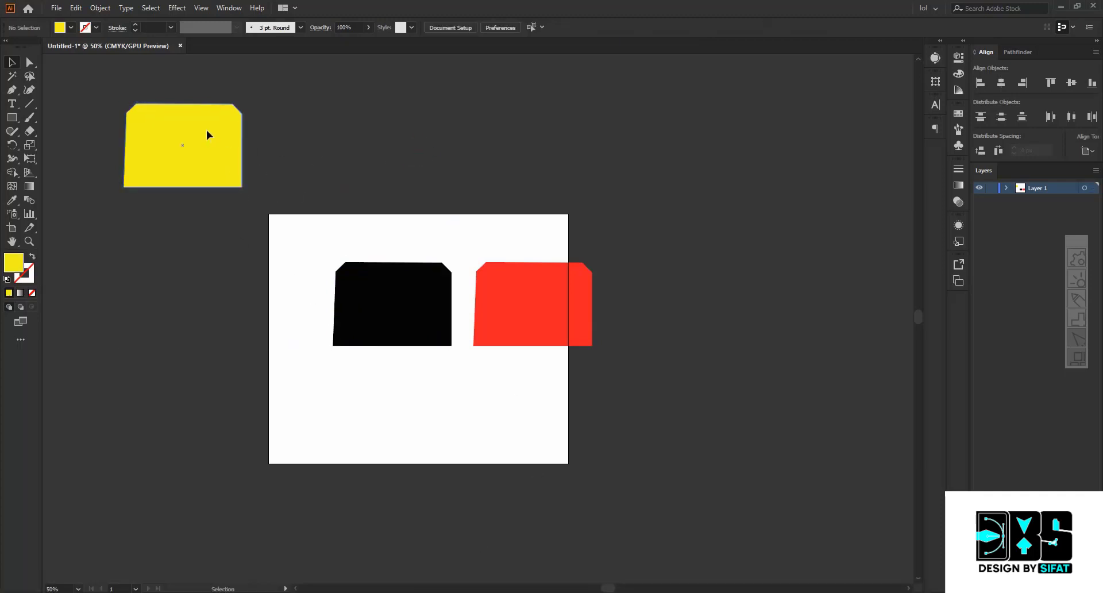
- Move the yellow and black group to the right, undo the move, and deselect the group
drag(207, 135, 431, 111)
key(ctrl+z)
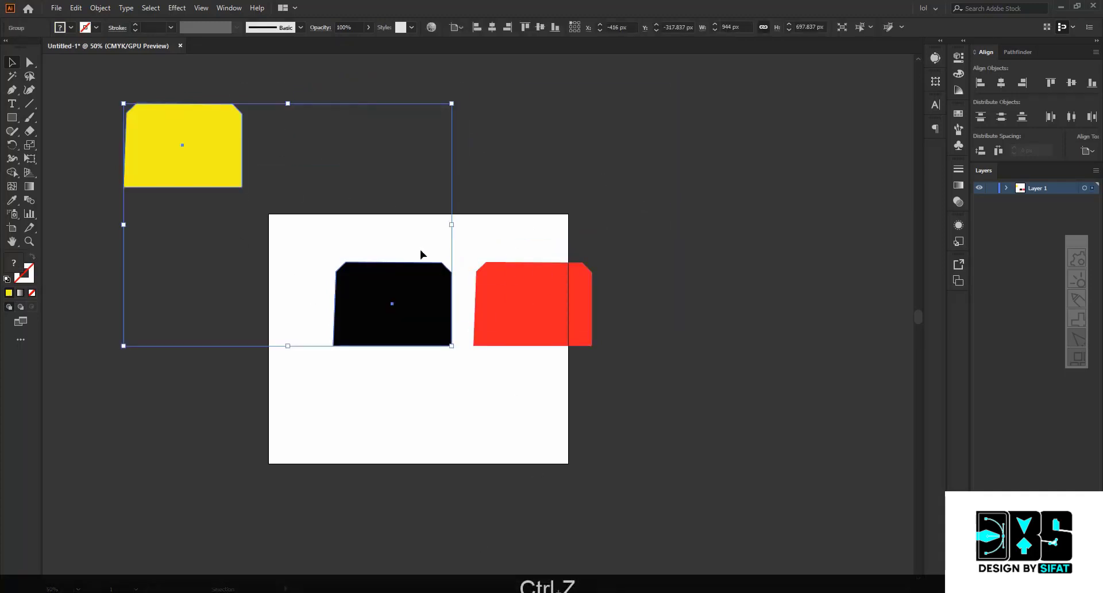
click(506, 212)
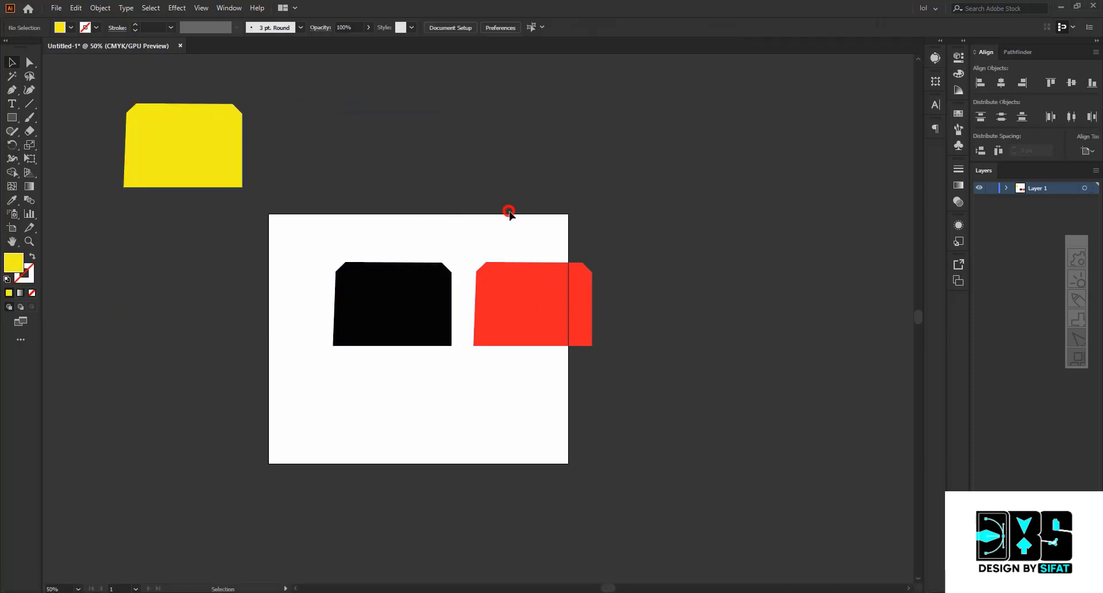
- Ungroup the yellow and black shapes and clear the selection
click(195, 143)
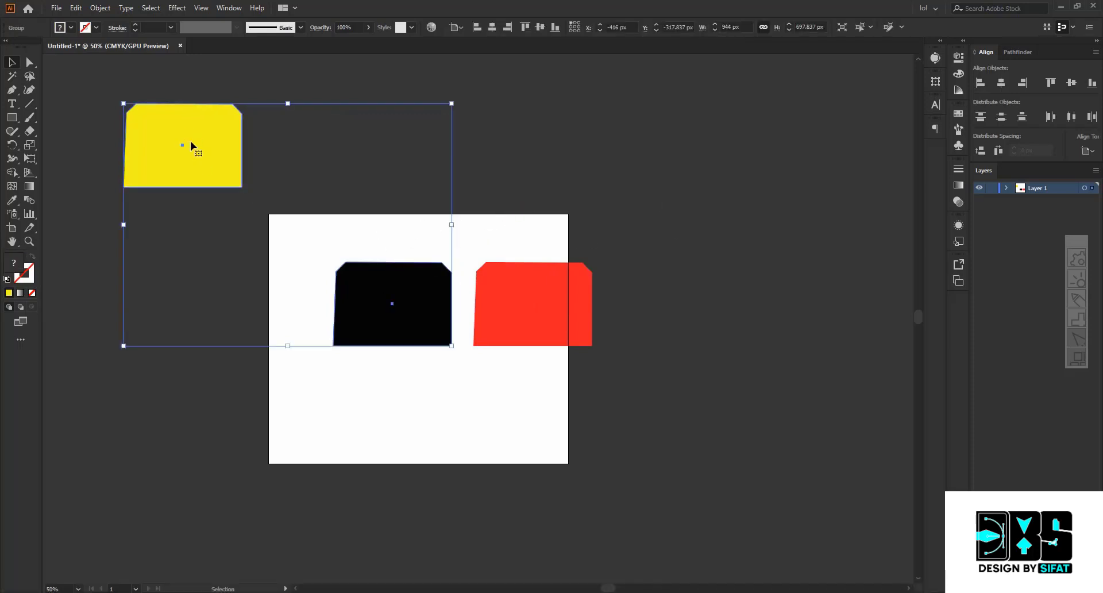
click(362, 136)
click(380, 264)
right_click(378, 265)
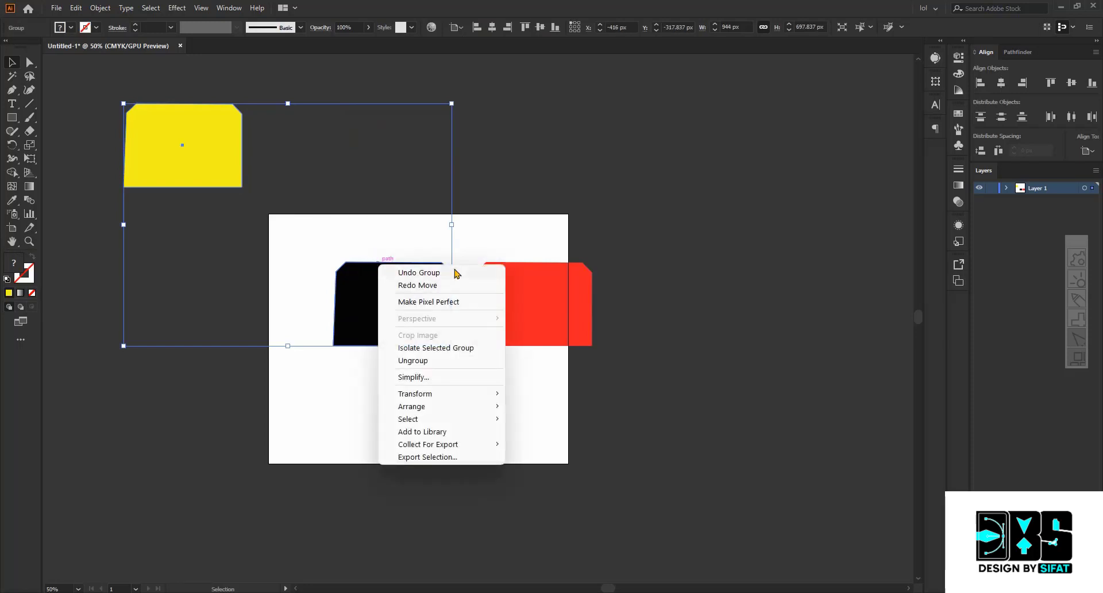
click(435, 361)
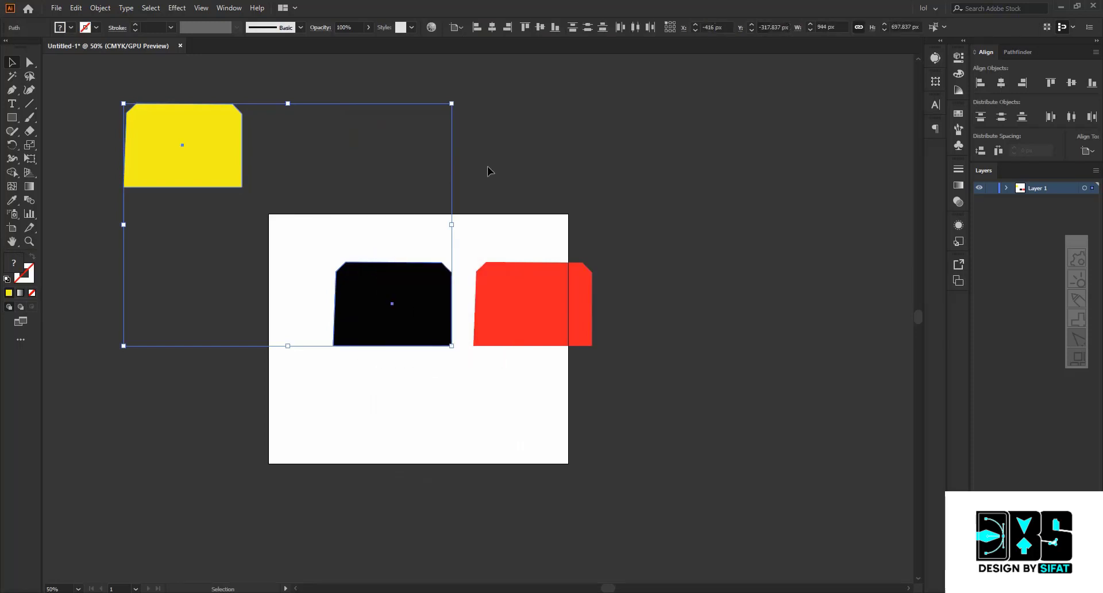
click(437, 185)
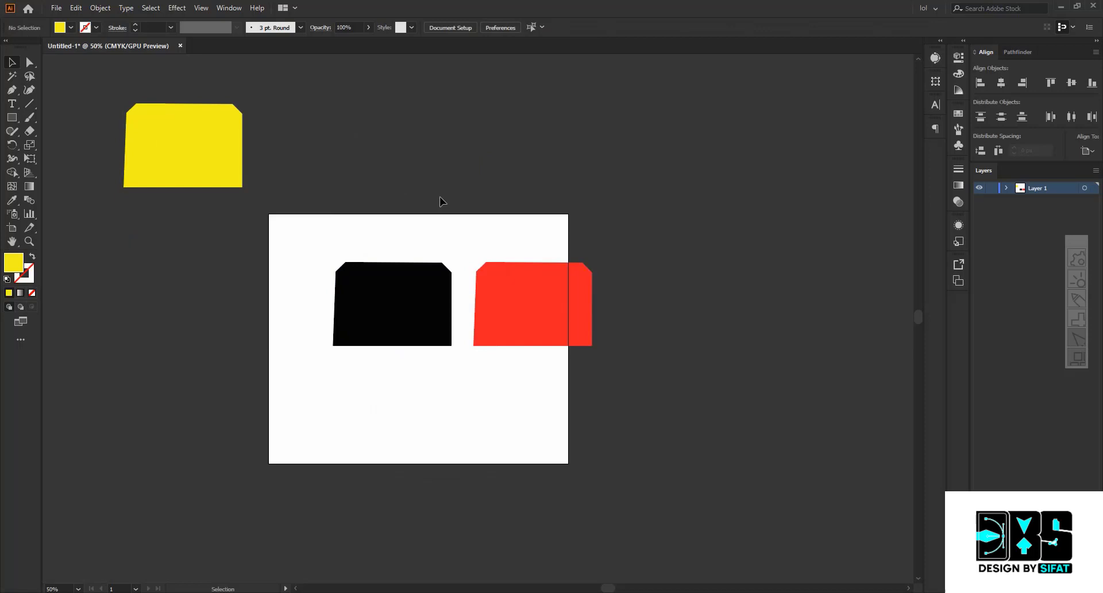
- Select the black shape and the yellow shape individually to check they are separate, and clear the selection
click(383, 300)
click(413, 143)
click(211, 135)
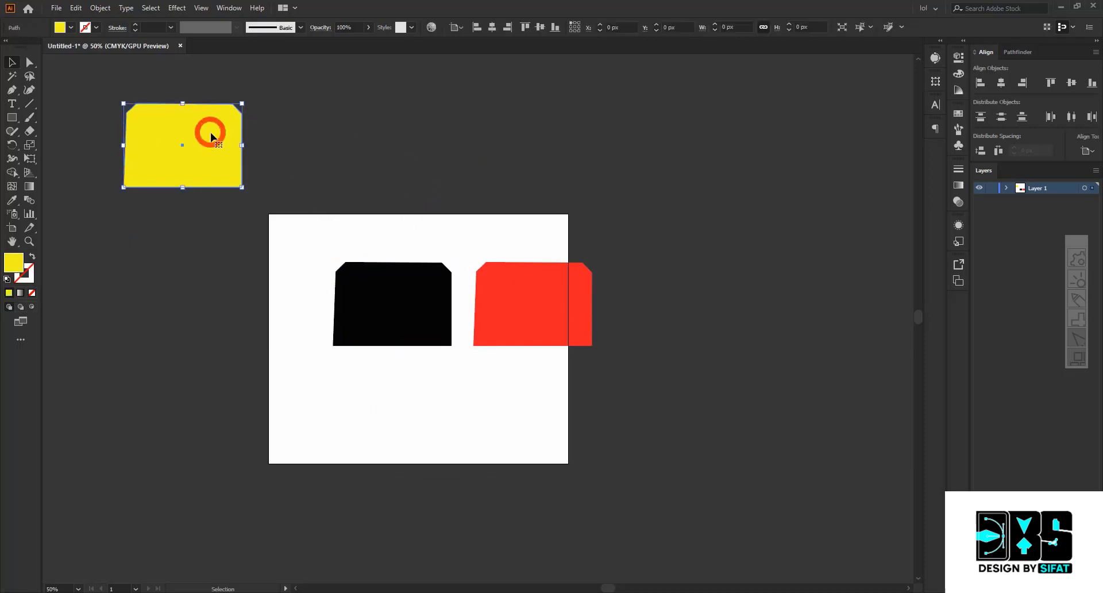
click(362, 133)
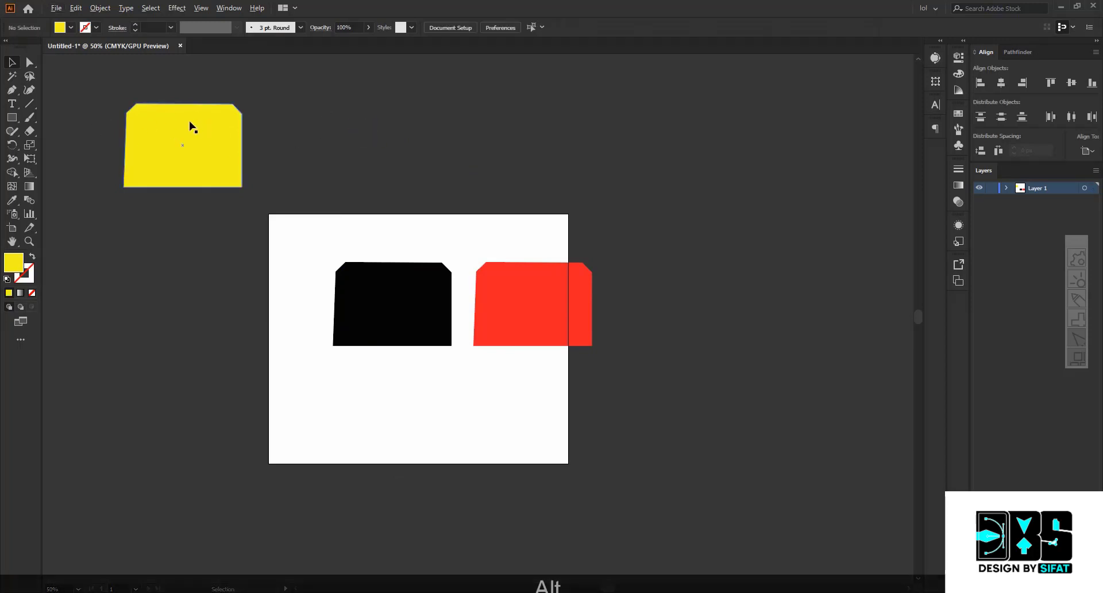
- Duplicate the yellow shape about 553 px straight to its right, and undo the duplication
key(alt)
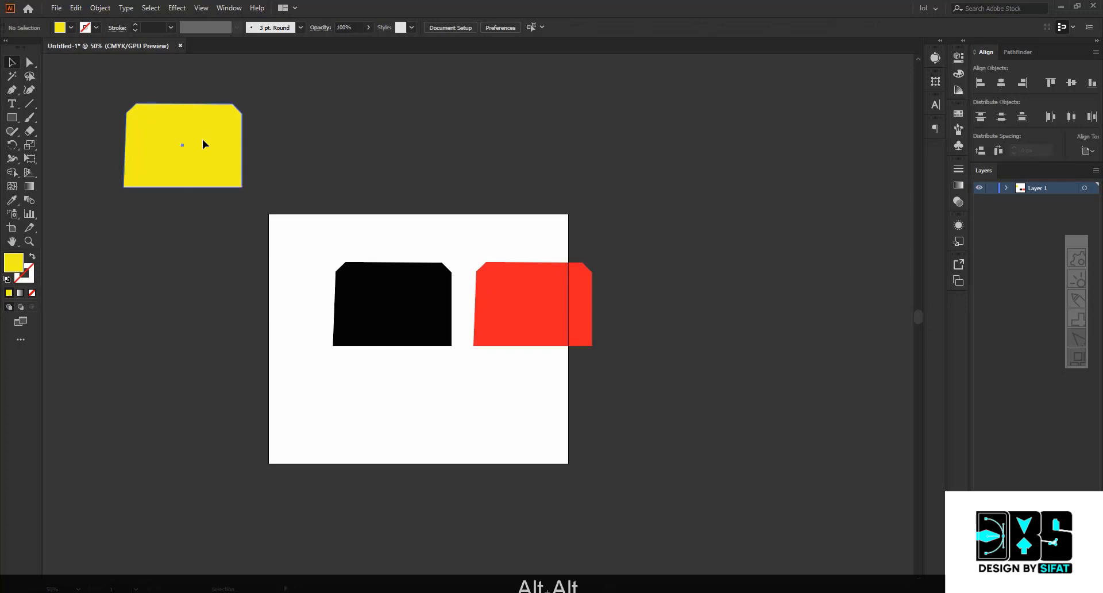
drag(202, 140, 395, 141)
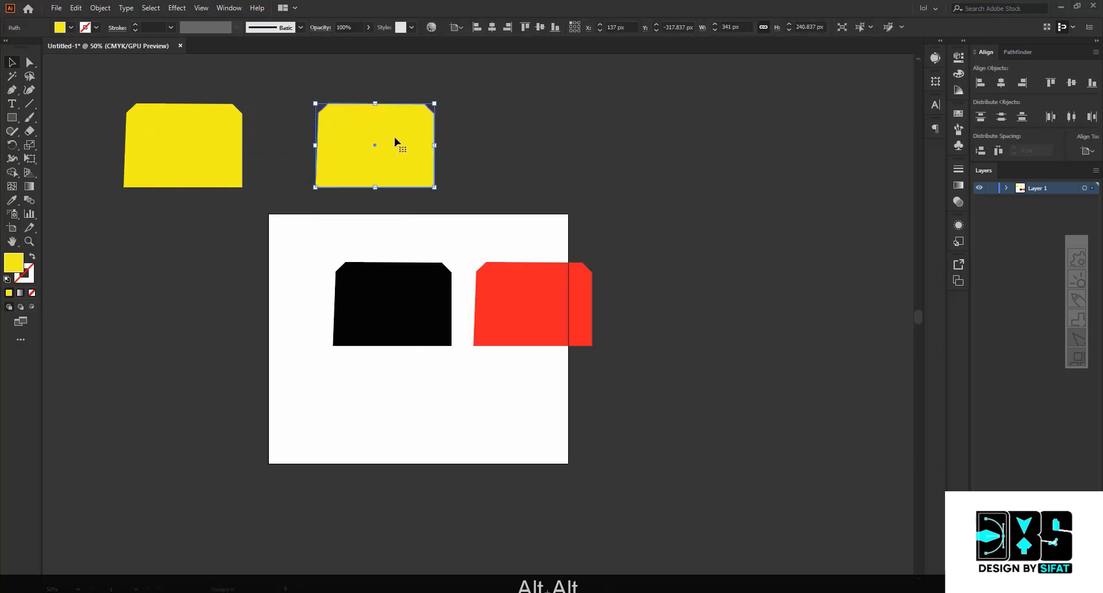
key(ctrl)
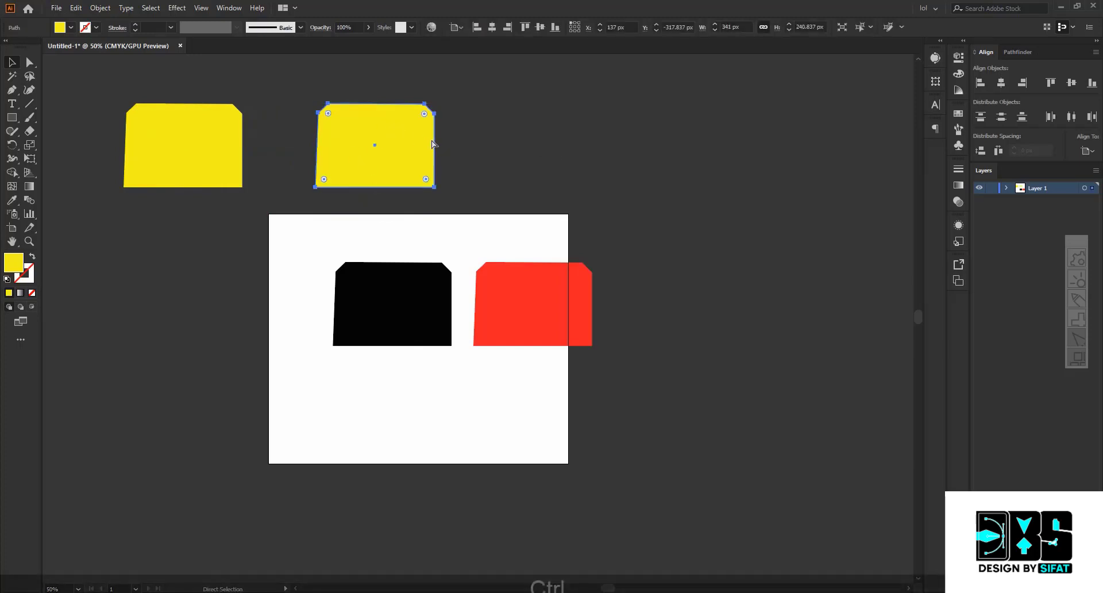
key(ctrl+z)
- Move the yellow shape above the artboard's upper-right corner, to about X 705 px and Y -445 px
drag(204, 142, 434, 139)
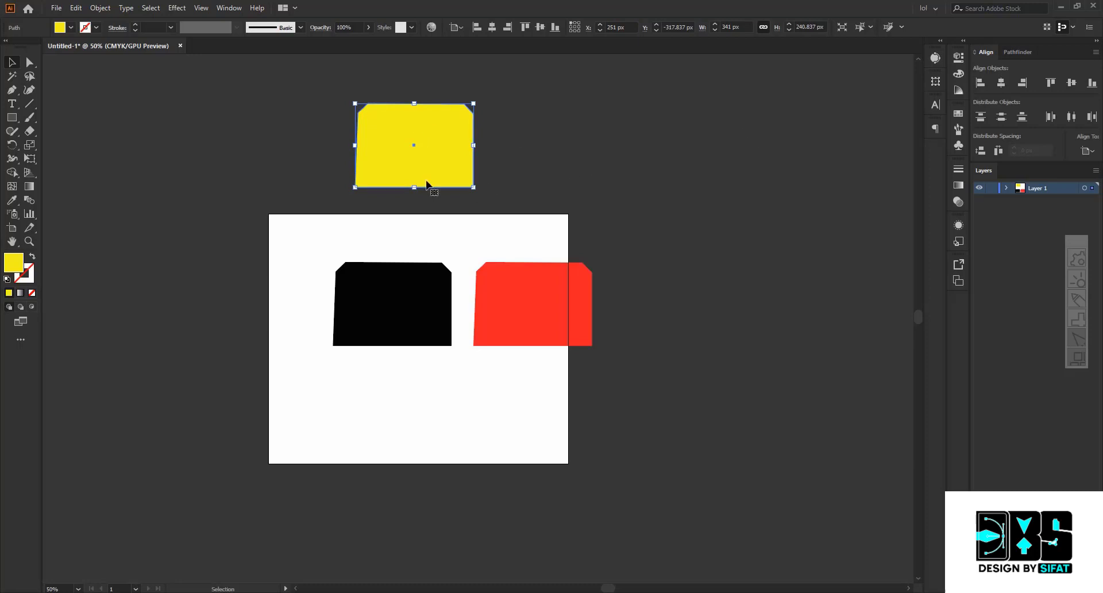
scroll(577, 237, up, 2)
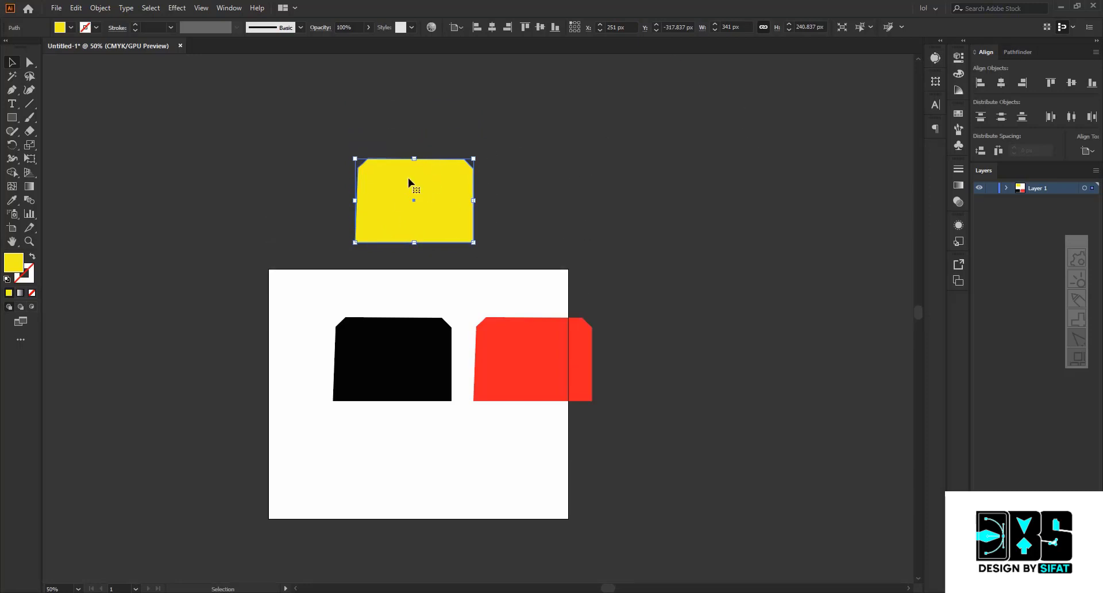
drag(415, 196, 591, 183)
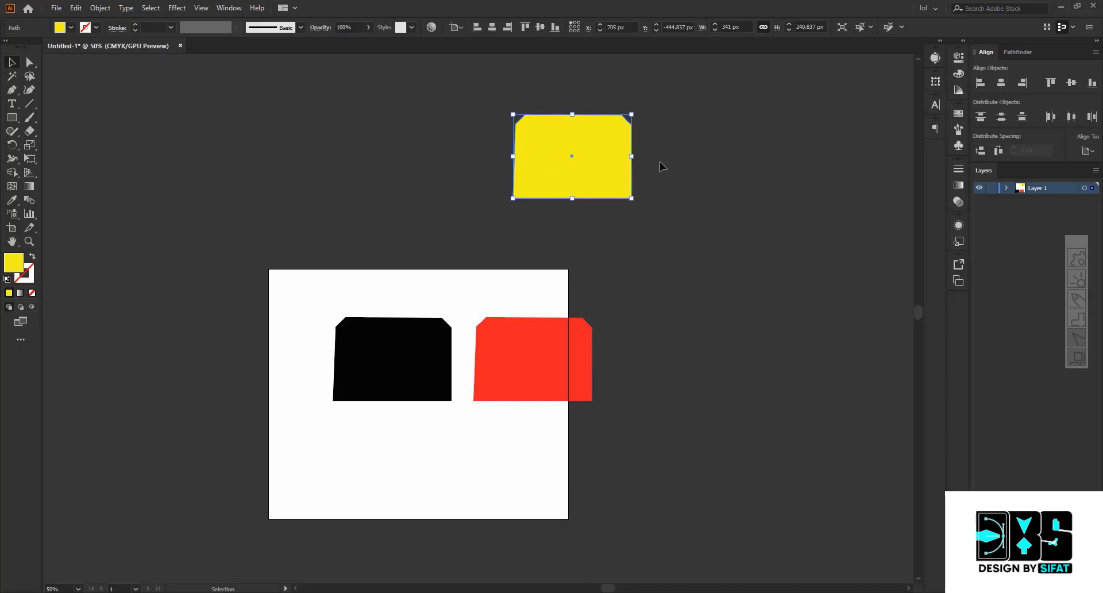
- Toggle the yellow shape out of and back into the selection, and move it 500 px straight to its right
shift+click(623, 146)
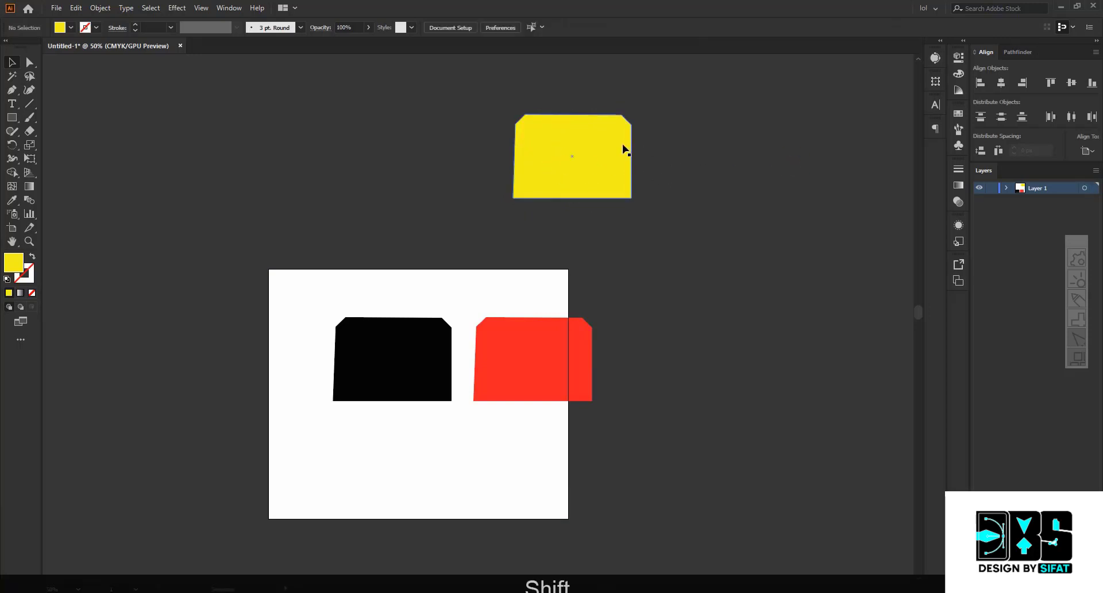
shift+click(623, 147)
shift+click(622, 146)
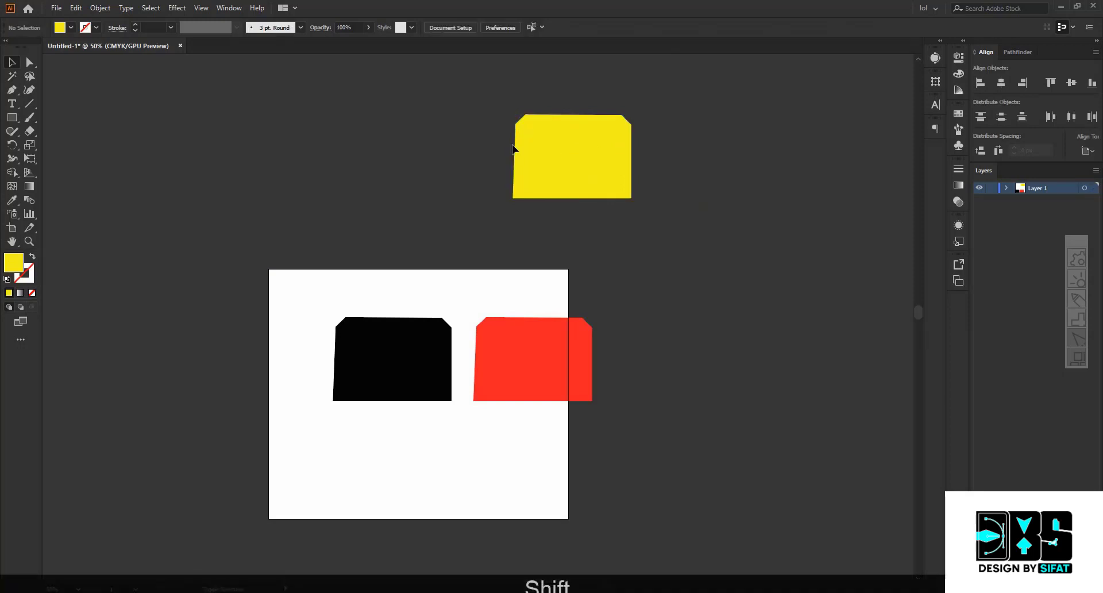
shift+click(615, 156)
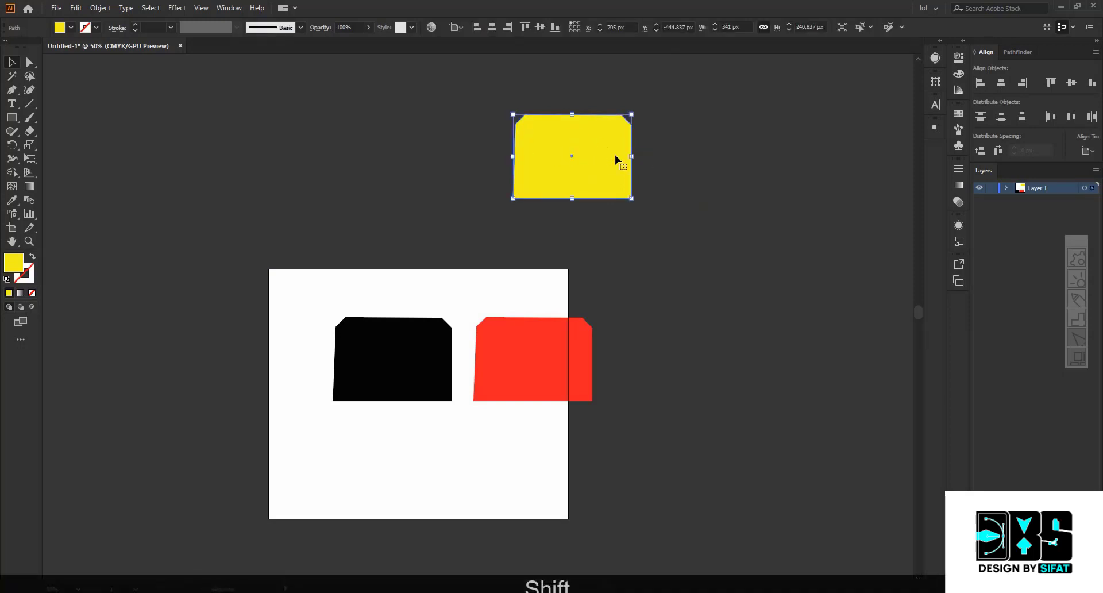
drag(614, 154, 790, 147)
key(shift)
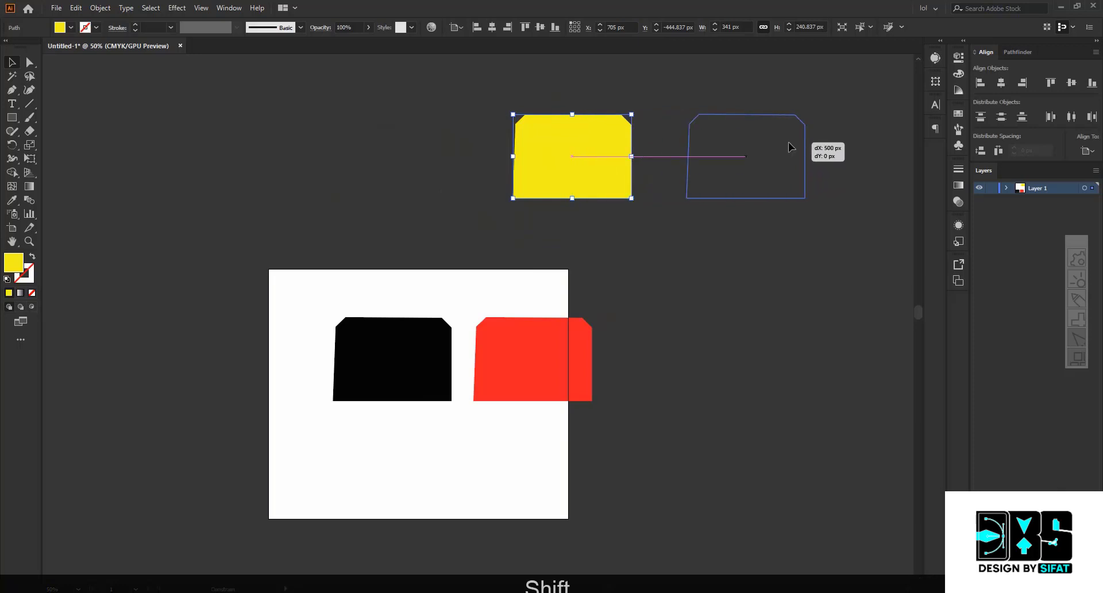
drag(788, 143, 788, 143)
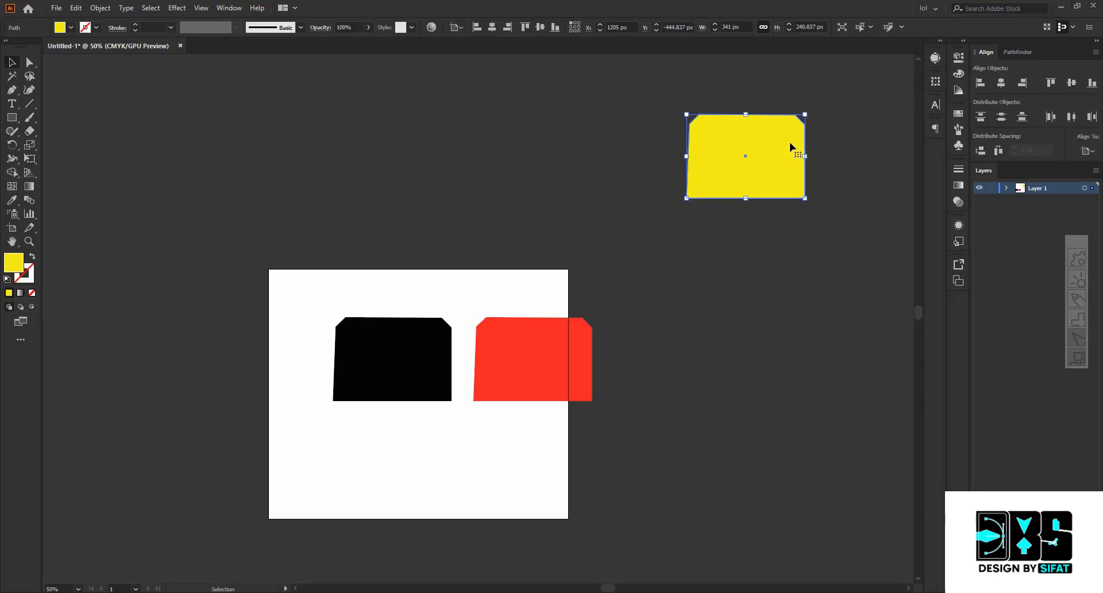
- Move the yellow shape above the artboard's upper-left corner, to about X -301 px and Y -361 px, and undo its two trial duplicates
drag(790, 146, 530, 180)
click(421, 171)
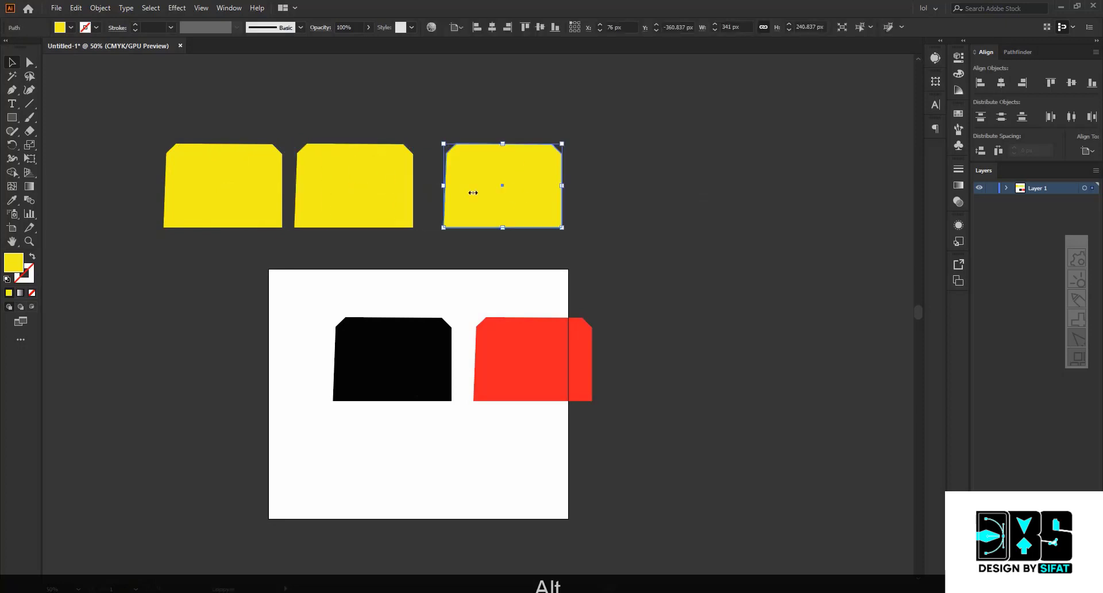
key(ctrl+z)
key(ctrl+z)
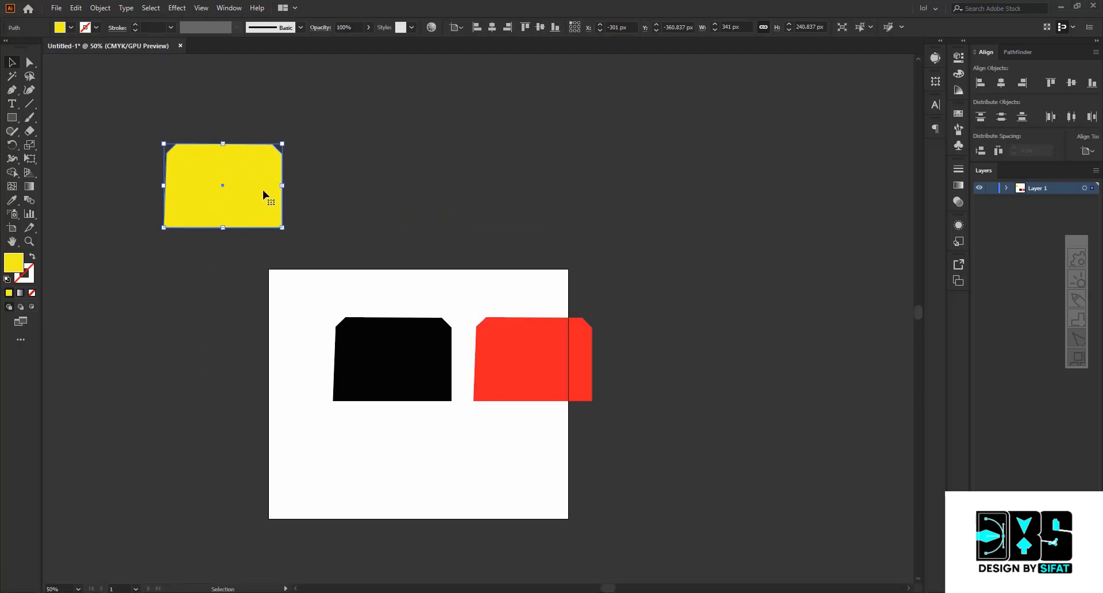
- Duplicate the yellow shape 369 px straight to its right, repeat the duplication four times, and clear the selection
drag(244, 183, 373, 183)
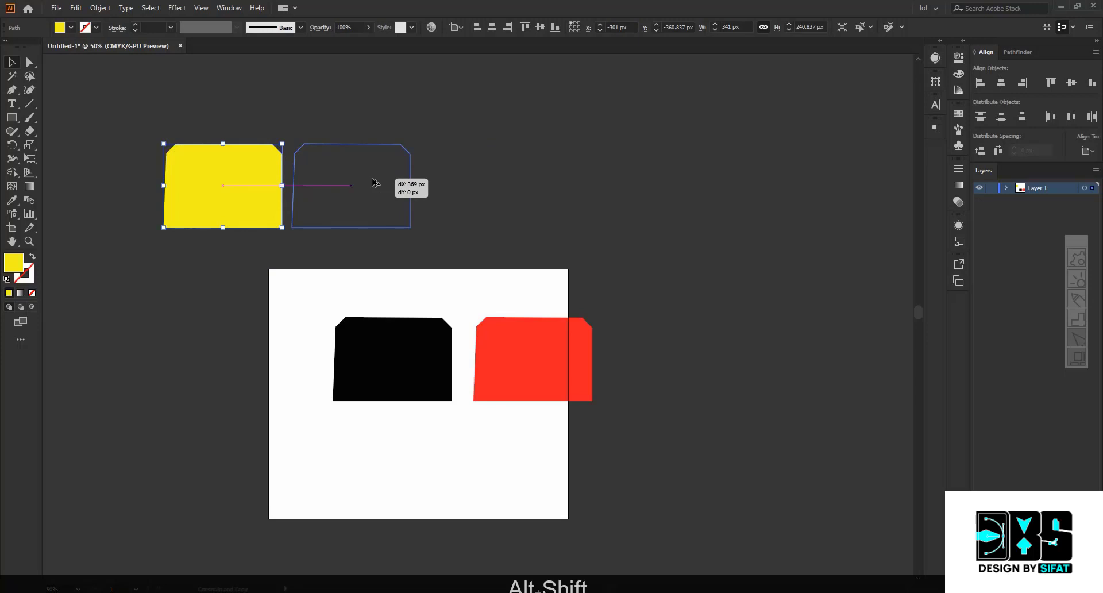
drag(373, 183, 373, 183)
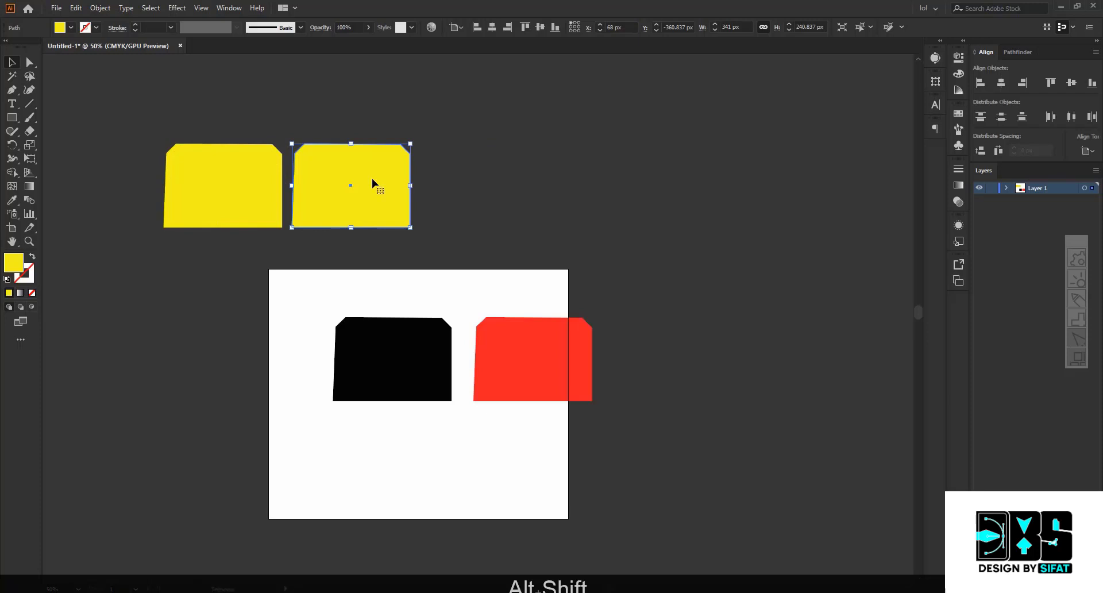
key(ctrl+d)
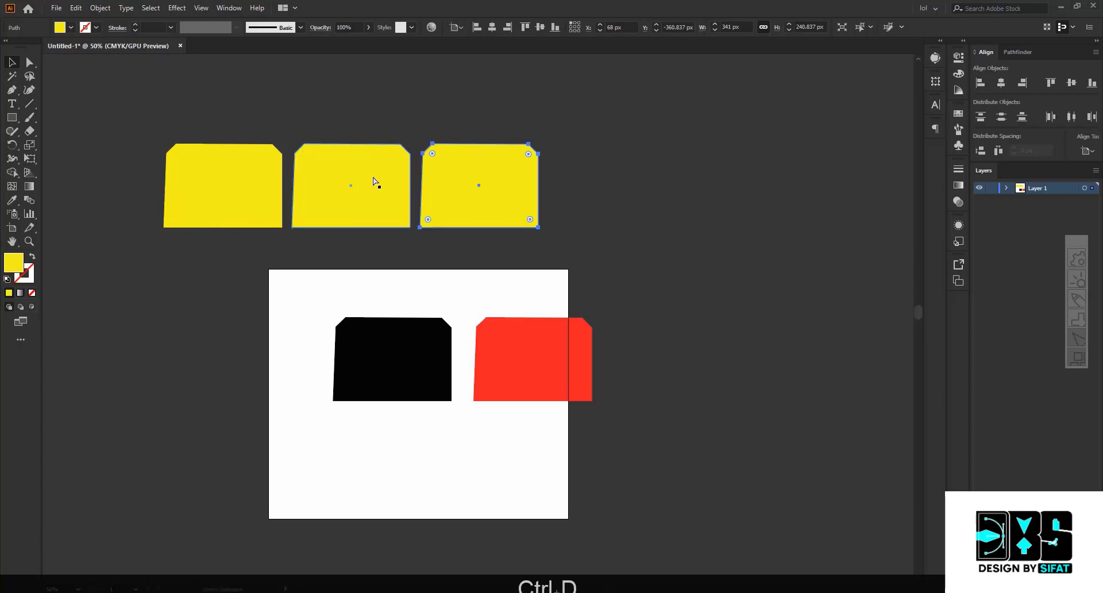
key(ctrl+d)
key(ctrl+d)
key(ctrl+d)
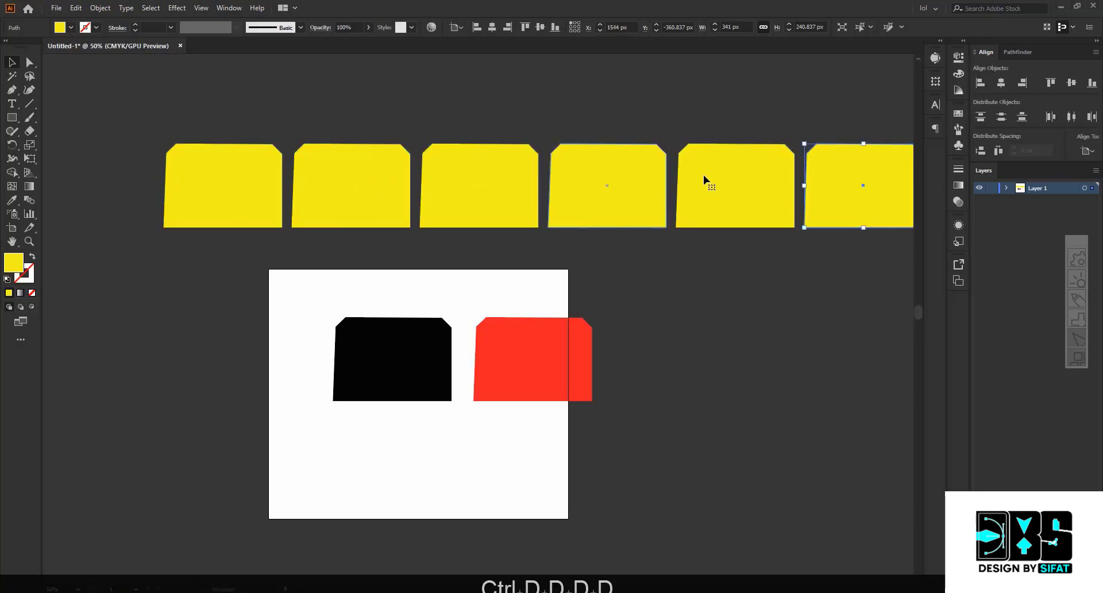
scroll(400, 208, down, 2)
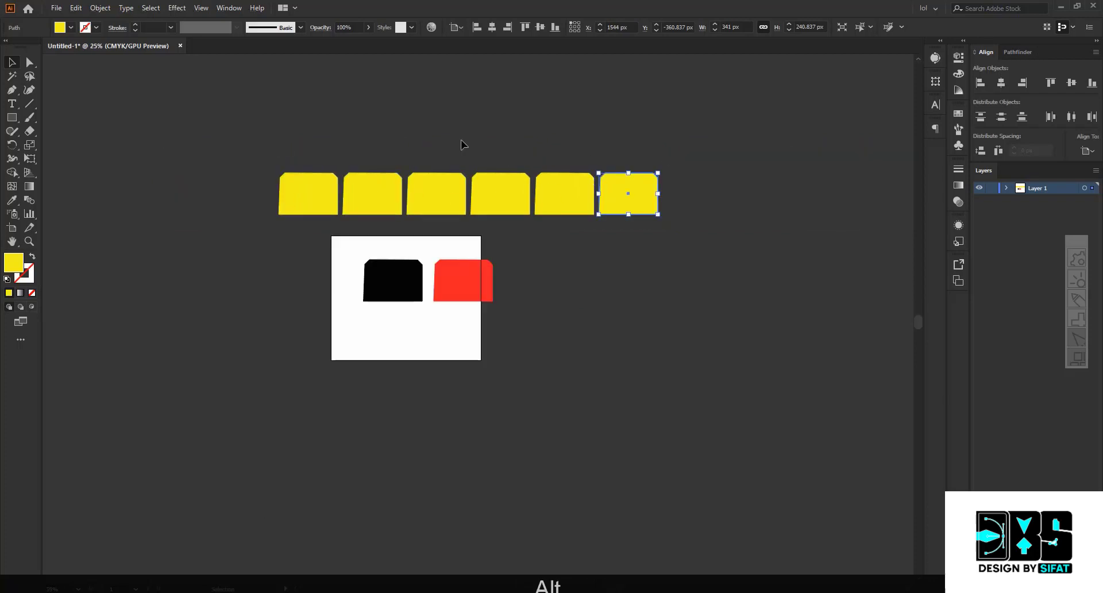
scroll(299, 147, up, 2)
scroll(205, 152, down, 3)
click(204, 150)
scroll(207, 153, up, 2)
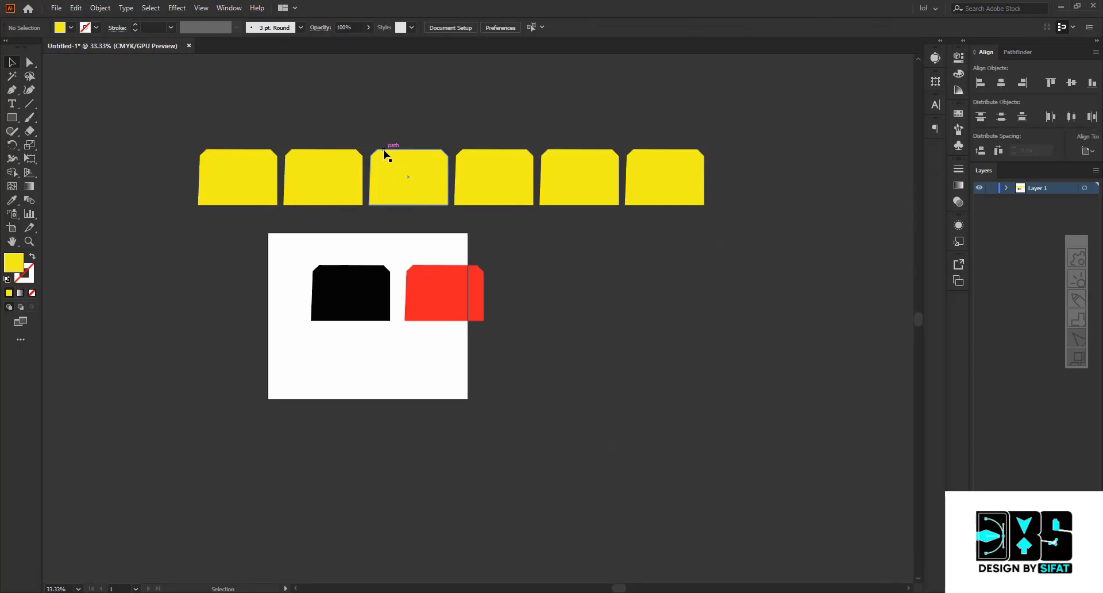
- Undo the four repeated duplications of the yellow shape and clear the selection
key(ctrl+z)
key(ctrl+z)
key(ctrl+z)
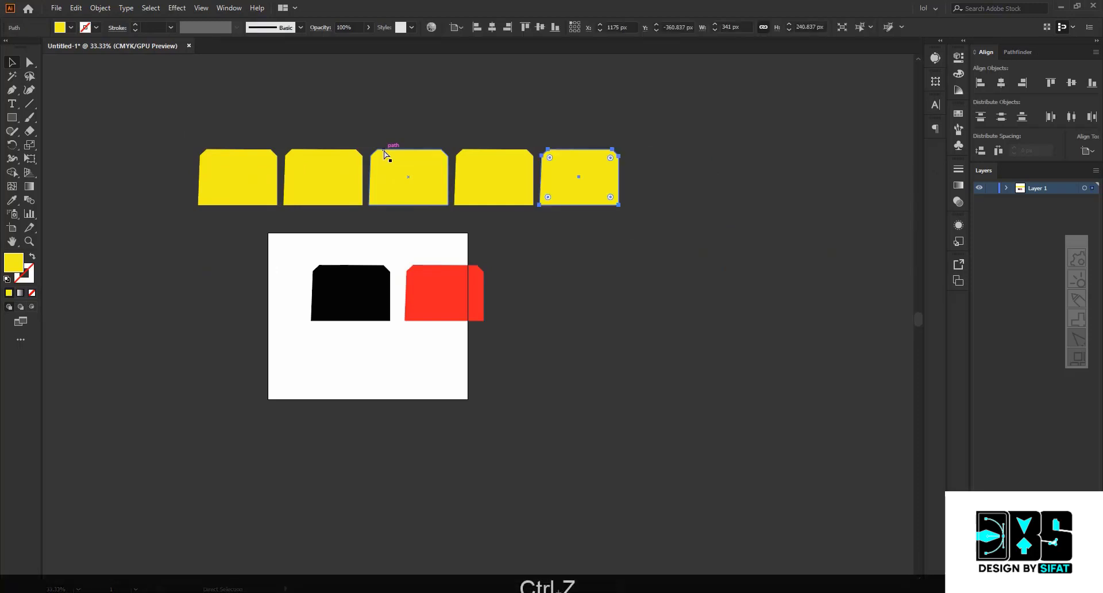
key(ctrl+z)
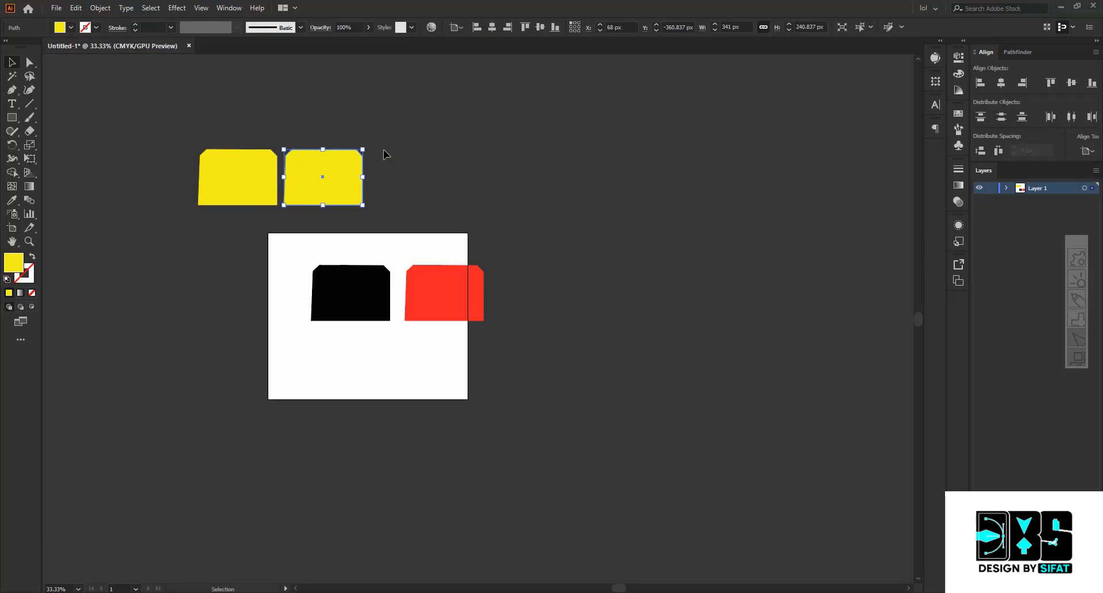
click(383, 150)
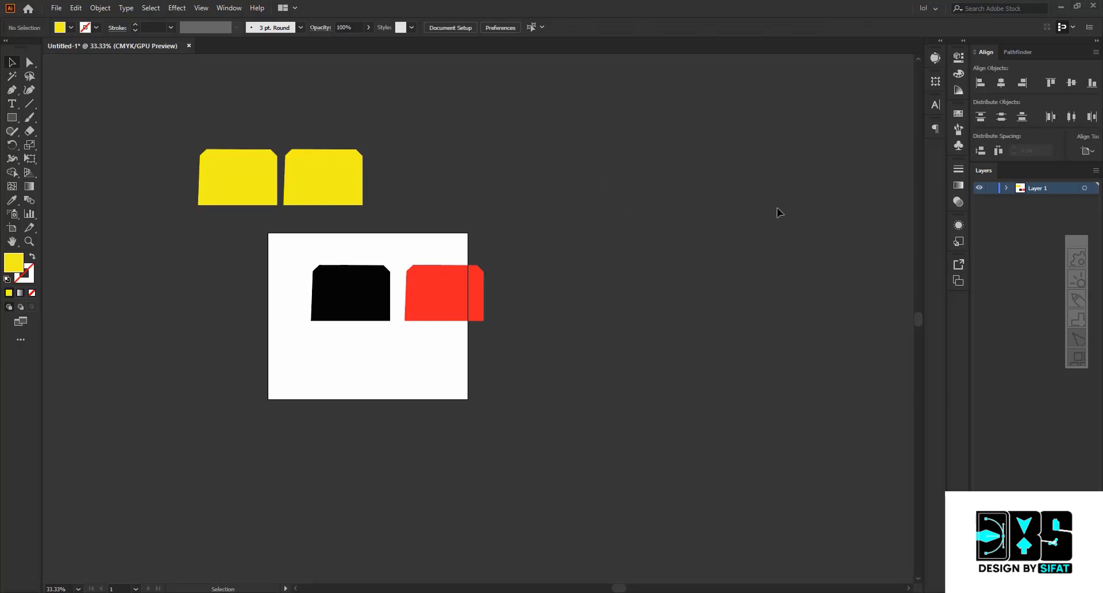
- Place four overlapping copies of the red shape above it, with three of them stretched to about 577 px tall
drag(433, 295, 365, 137)
drag(394, 177, 556, 211)
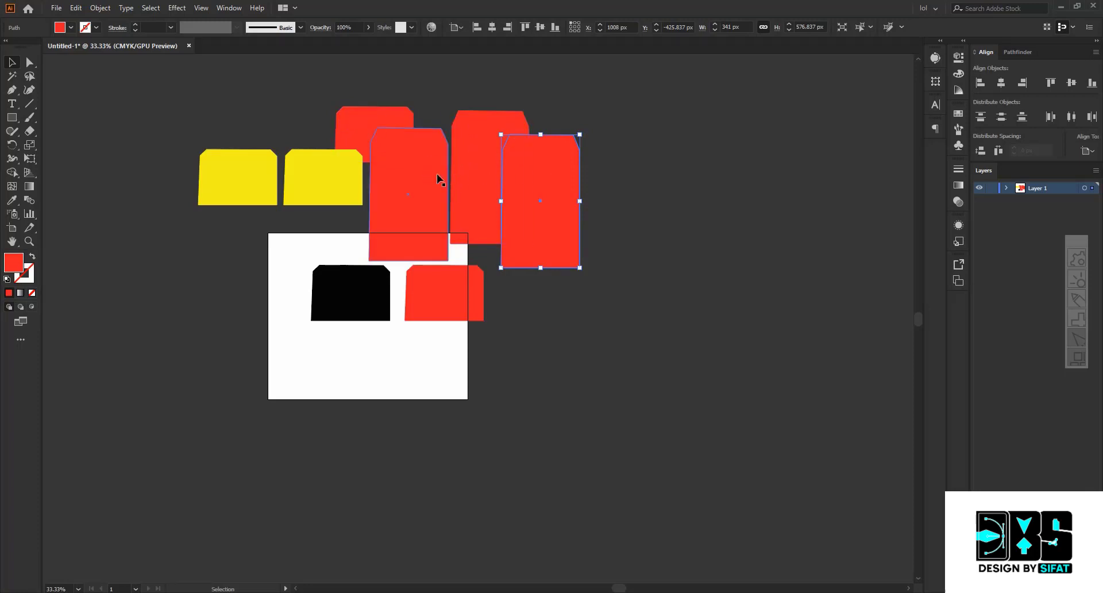
- Undo the edits to the red copies back to the first unstretched copy above the artboard
key(ctrl+z)
key(ctrl+z)
key(ctrl+z)
key(ctrl+z)
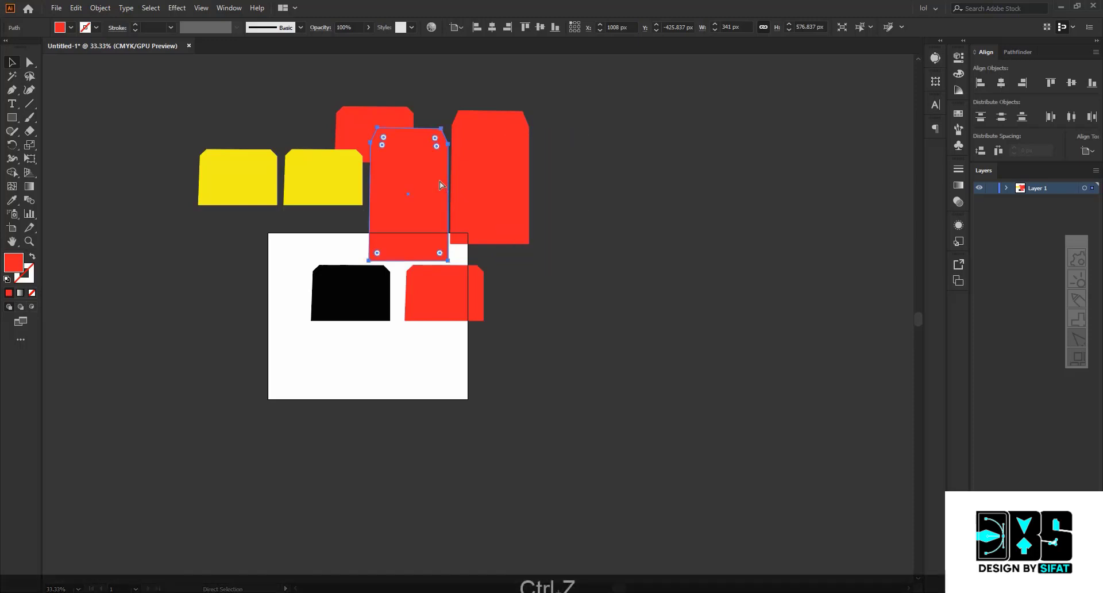
key(ctrl+z)
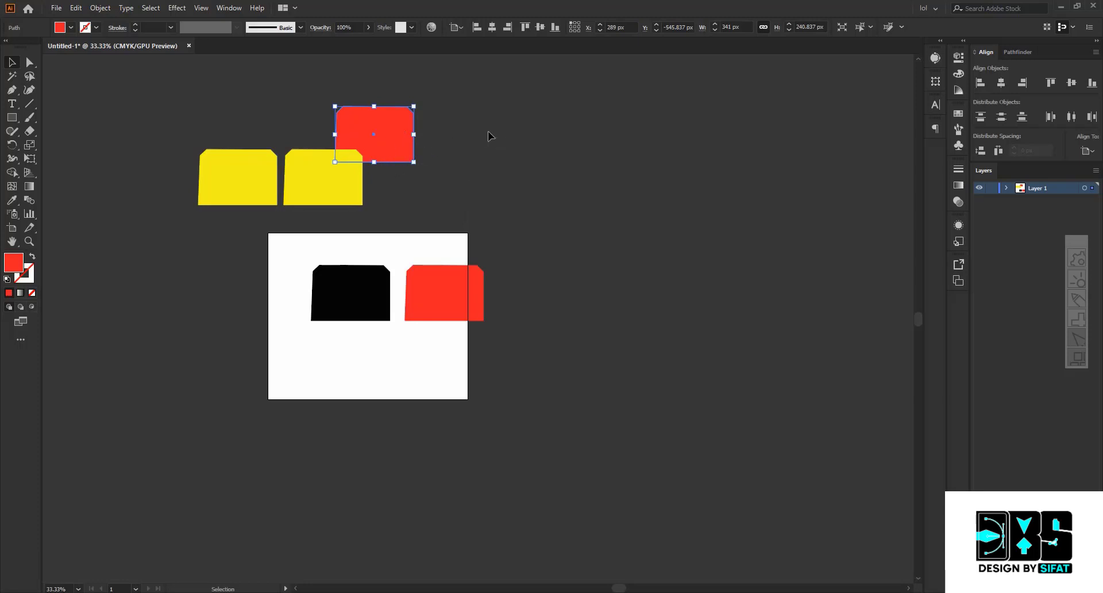
- Redo the undone edits to restore all the stretched red copies
key(ctrl)
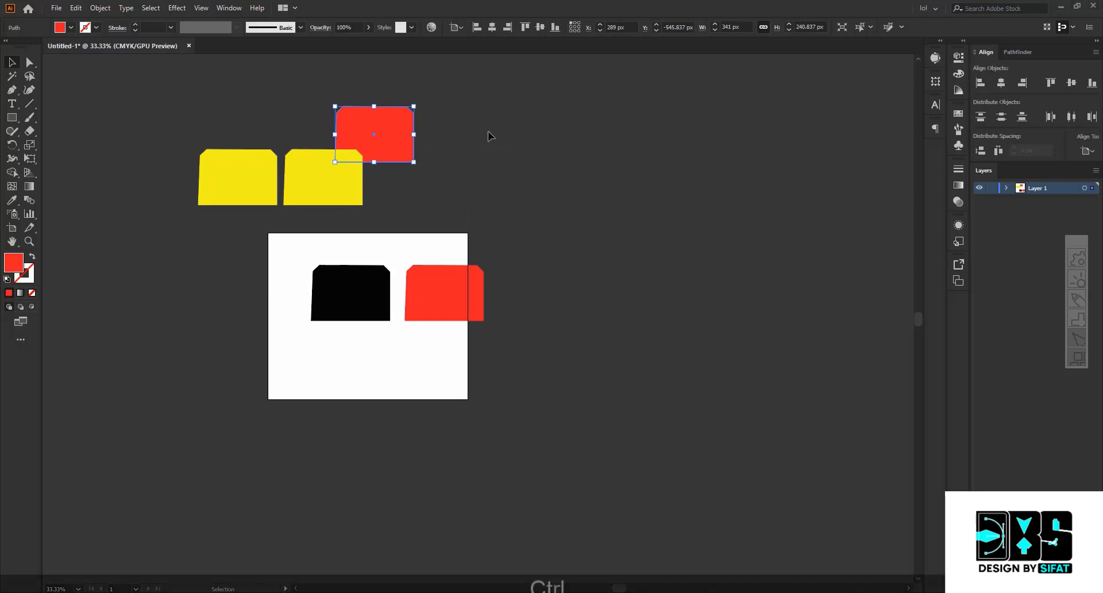
key(shift)
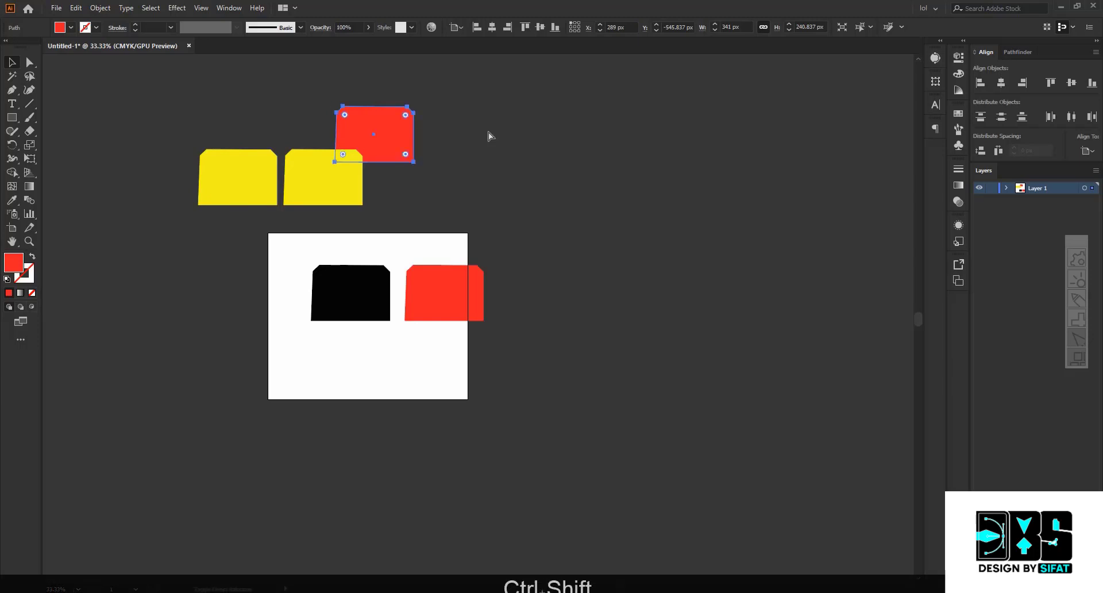
key(ctrl+shift+z)
key(ctrl+shift+z)
key(ctrl+shift+z)
key(ctrl+shift+z)
key(ctrl+shift+z)
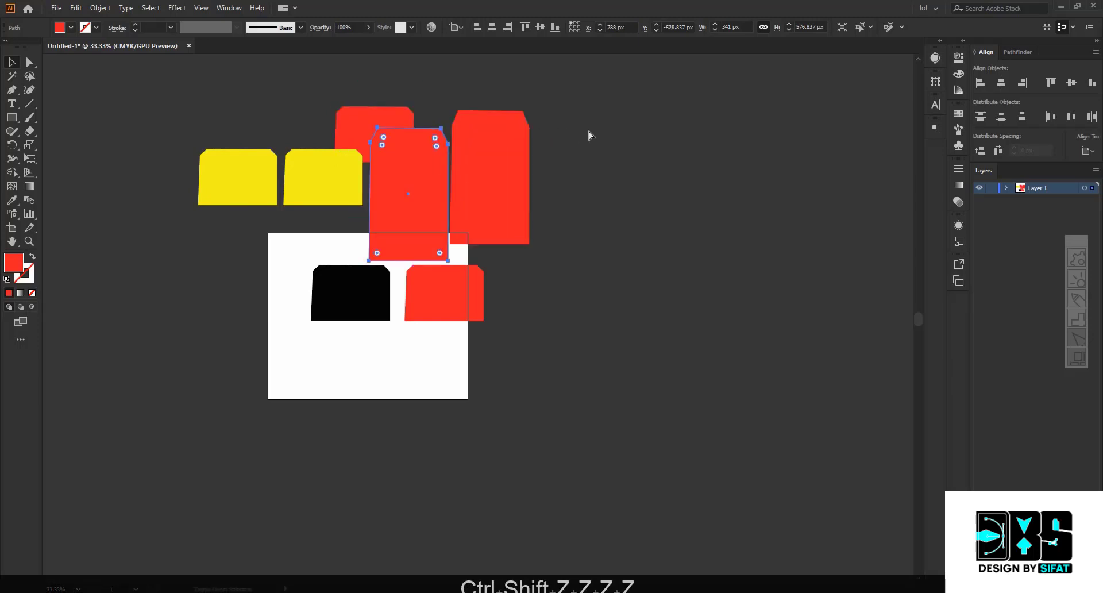
key(ctrl+shift+z)
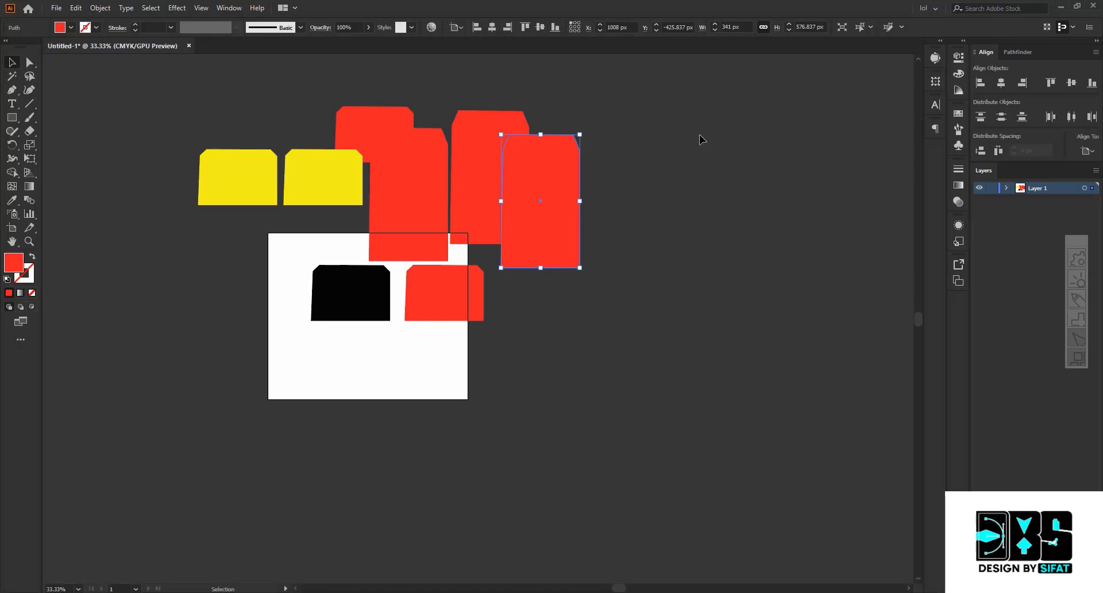
- Select all the artwork and delete it
key(ctrl+a)
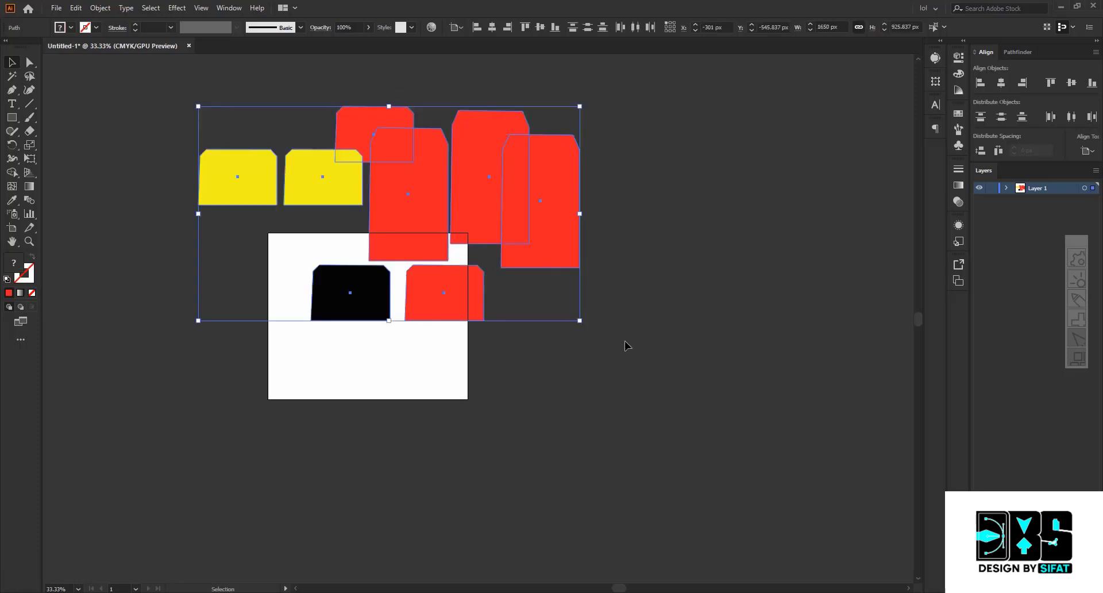
key(BackSpace)
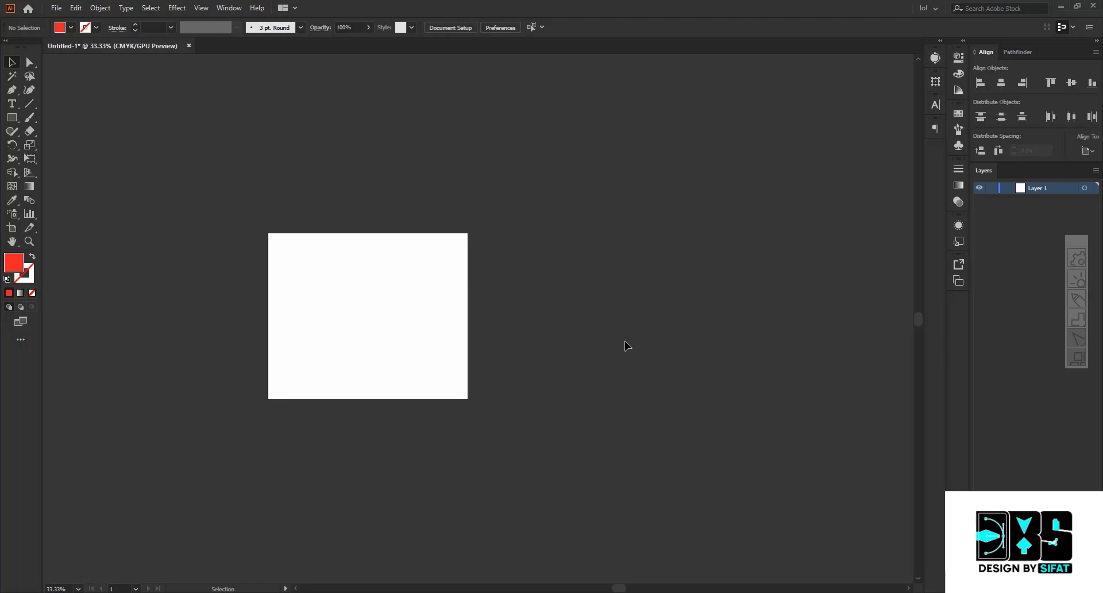
- Draw a red rectangle about 212 px wide and 197 px high to the left of the artboard's upper part
scroll(613, 343, up, 1)
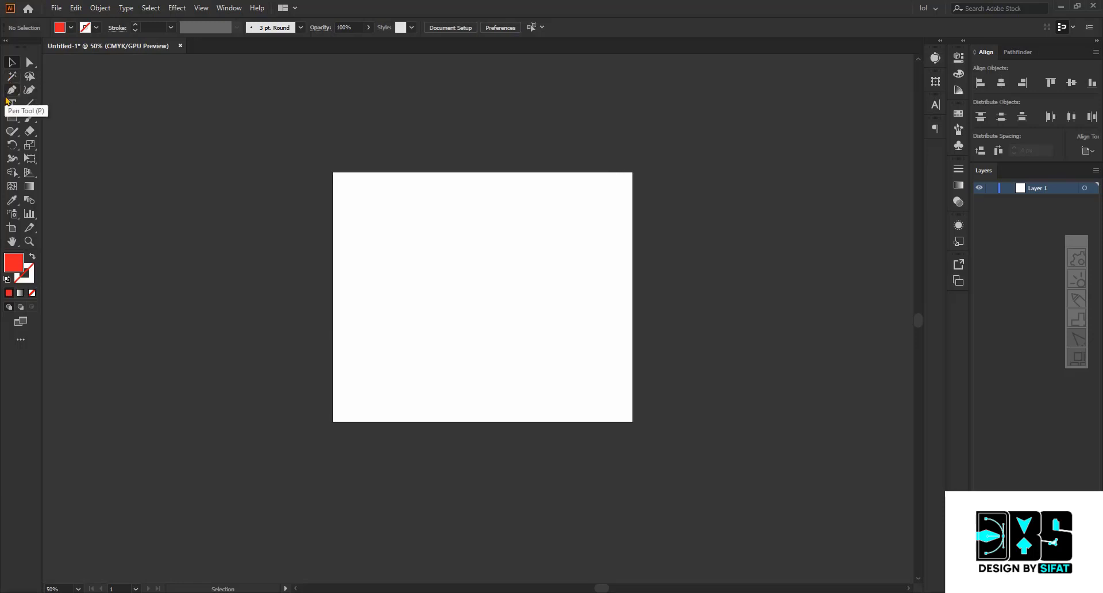
click(12, 117)
drag(160, 155, 233, 224)
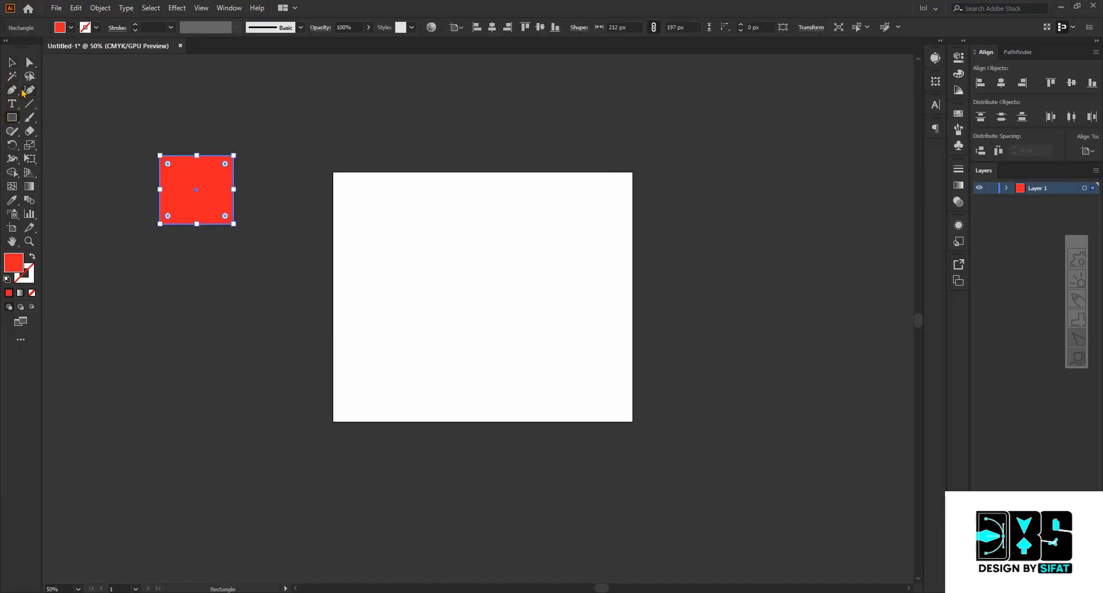
- Duplicate the red rectangle straight to its right, and copy the pair straight down twice to form two columns of three
click(12, 63)
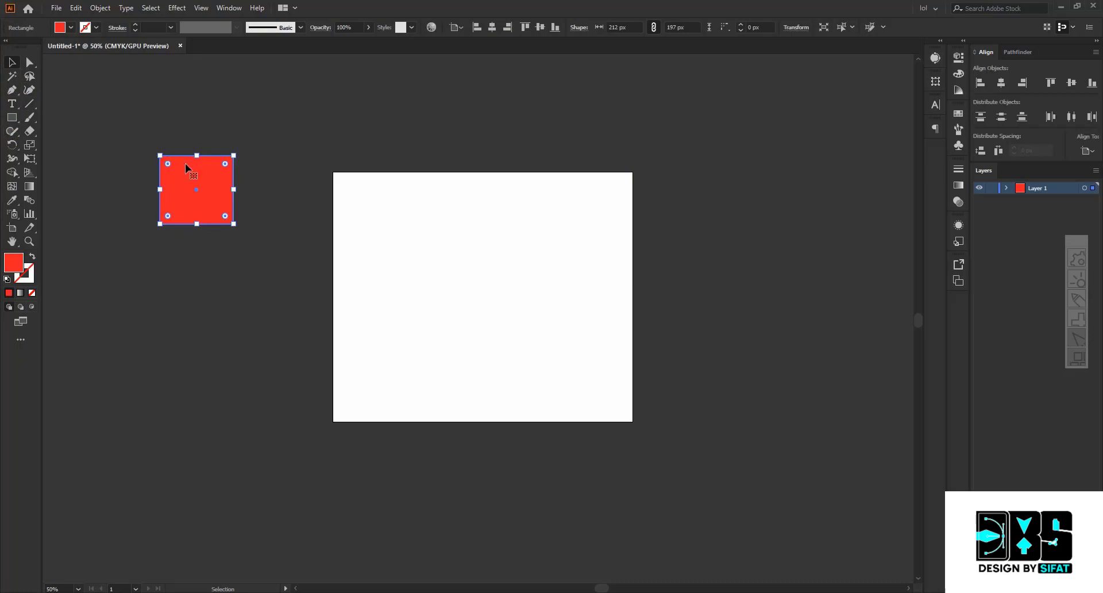
drag(192, 164, 290, 166)
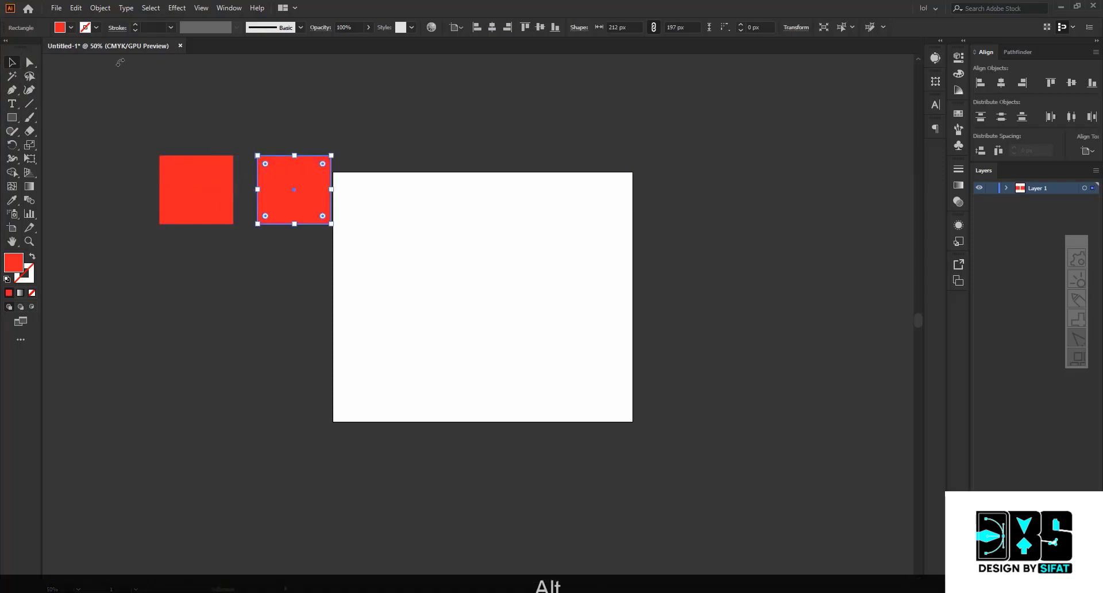
drag(347, 214, 227, 217)
drag(296, 204, 281, 295)
key(ctrl+d)
click(374, 232)
- Fill the middle rectangle of the second column with black
click(287, 270)
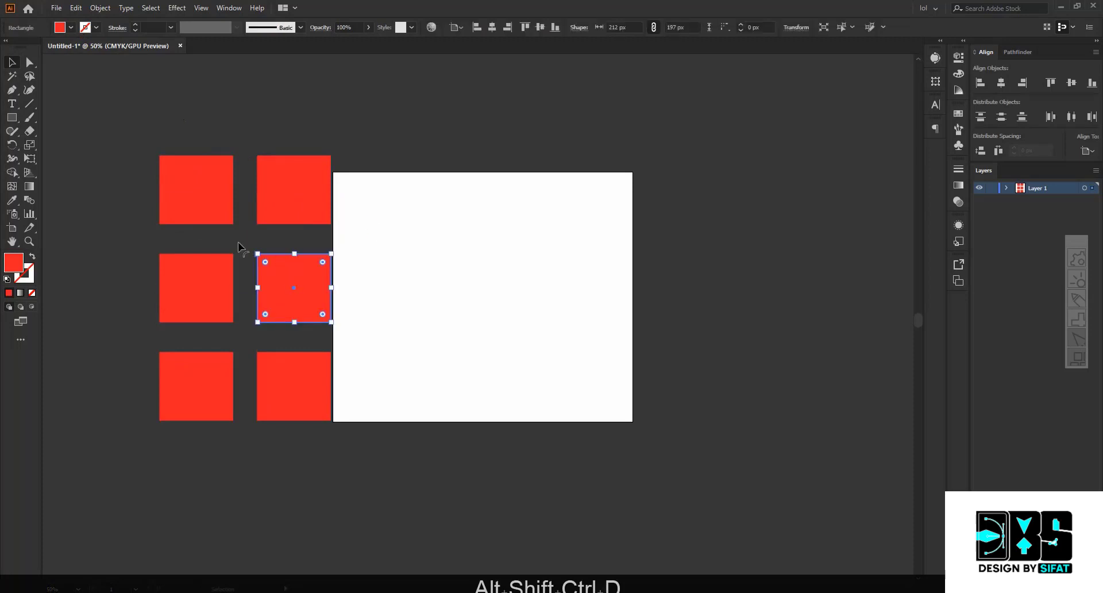
click(71, 27)
click(34, 46)
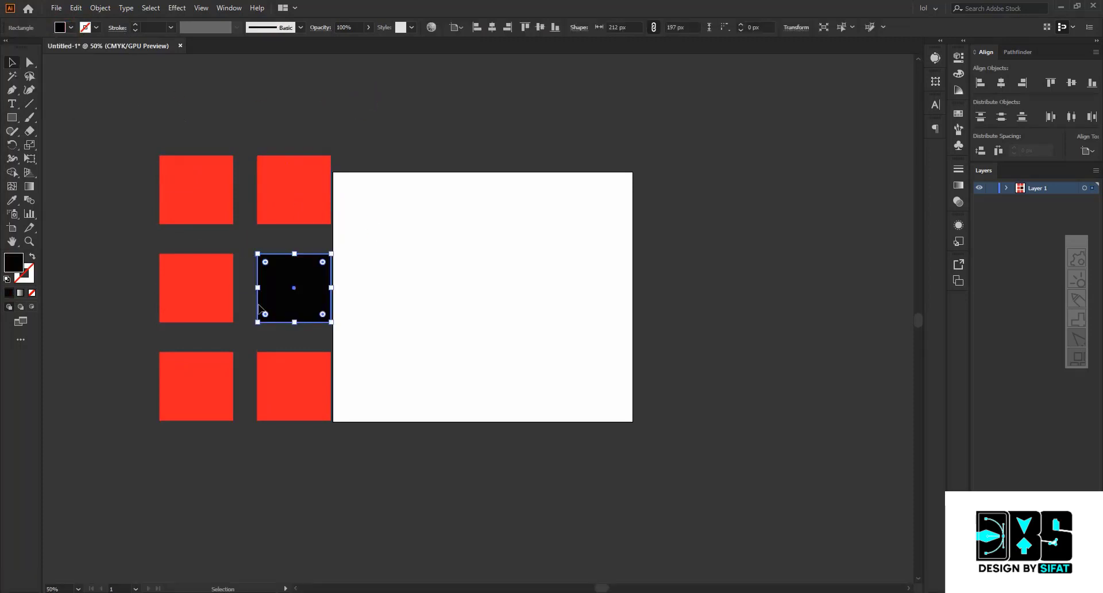
- Fill the bottom rectangle of the first column with green and clear the selection
click(214, 369)
click(70, 27)
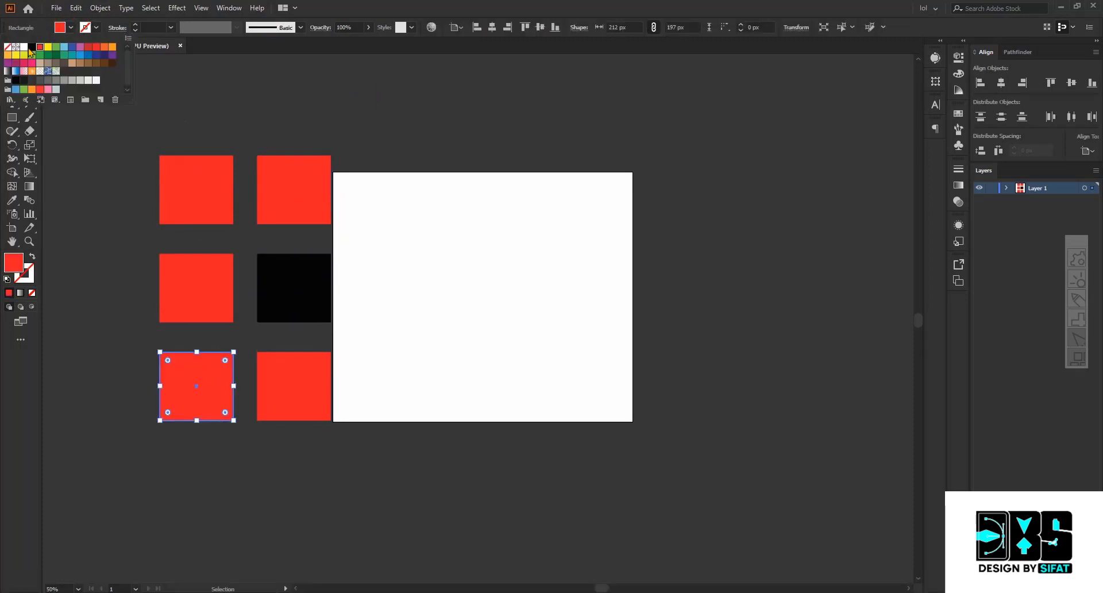
click(55, 48)
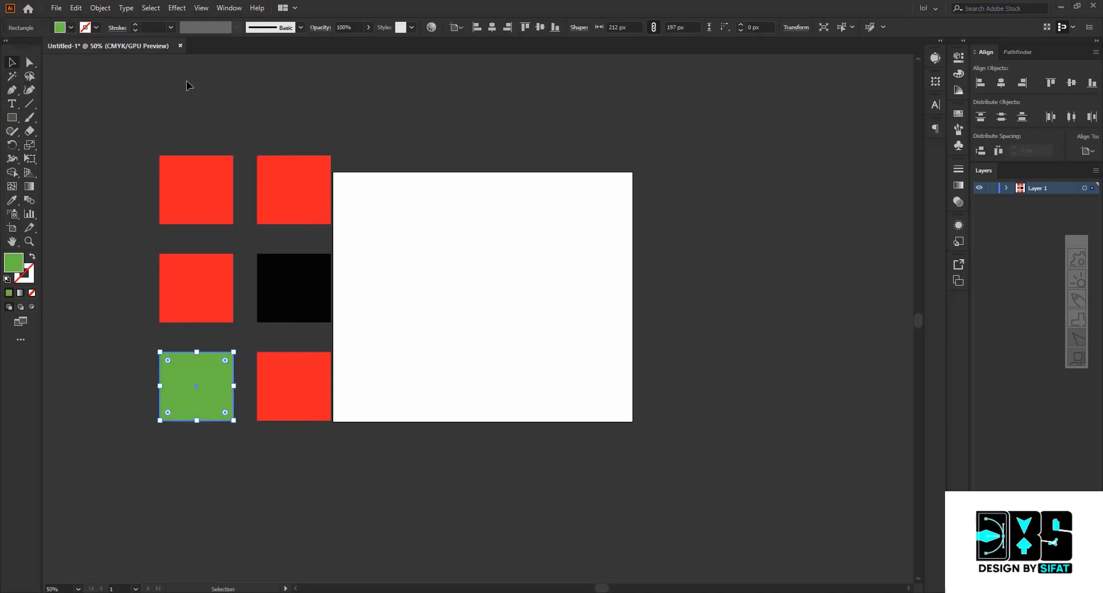
click(90, 84)
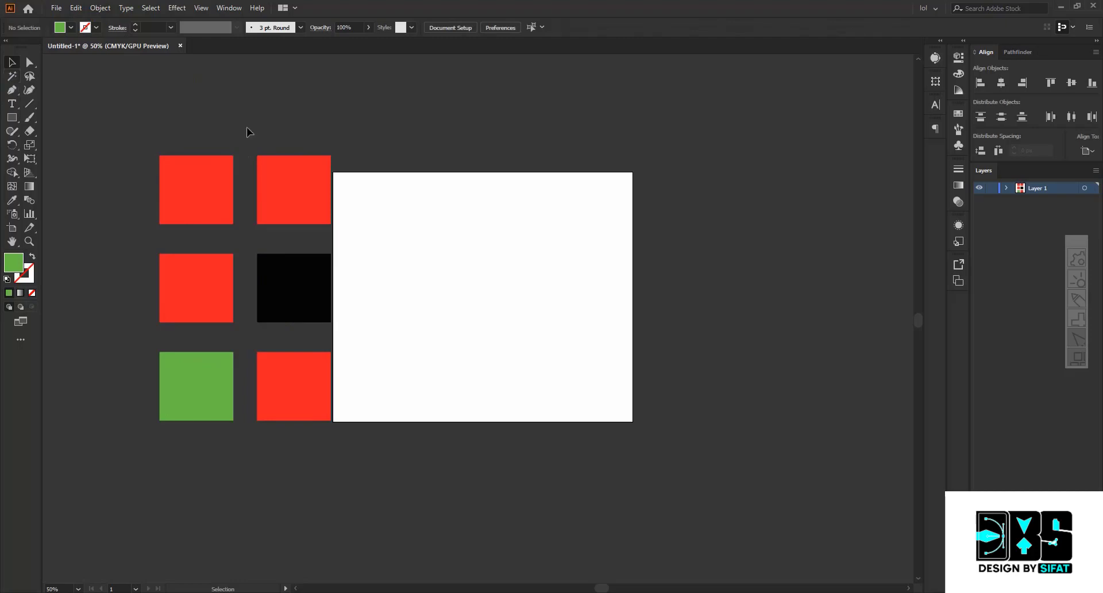
- Add the four red rectangles one by one to a single selection, and clear the selection
click(76, 8)
click(57, 7)
click(195, 166)
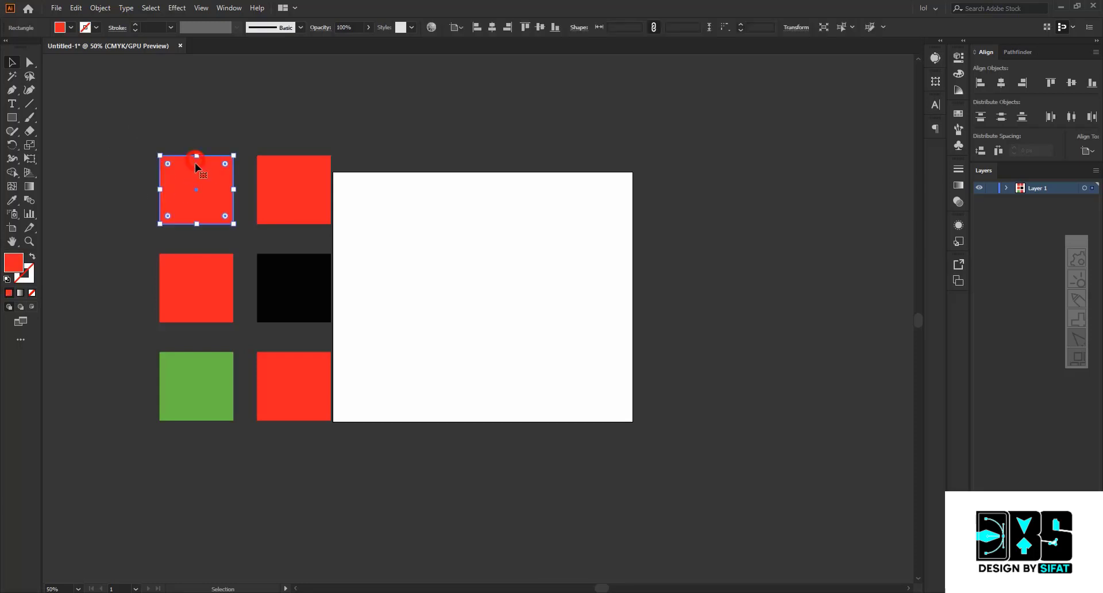
shift+click(302, 184)
shift+click(224, 283)
shift+click(300, 374)
click(405, 262)
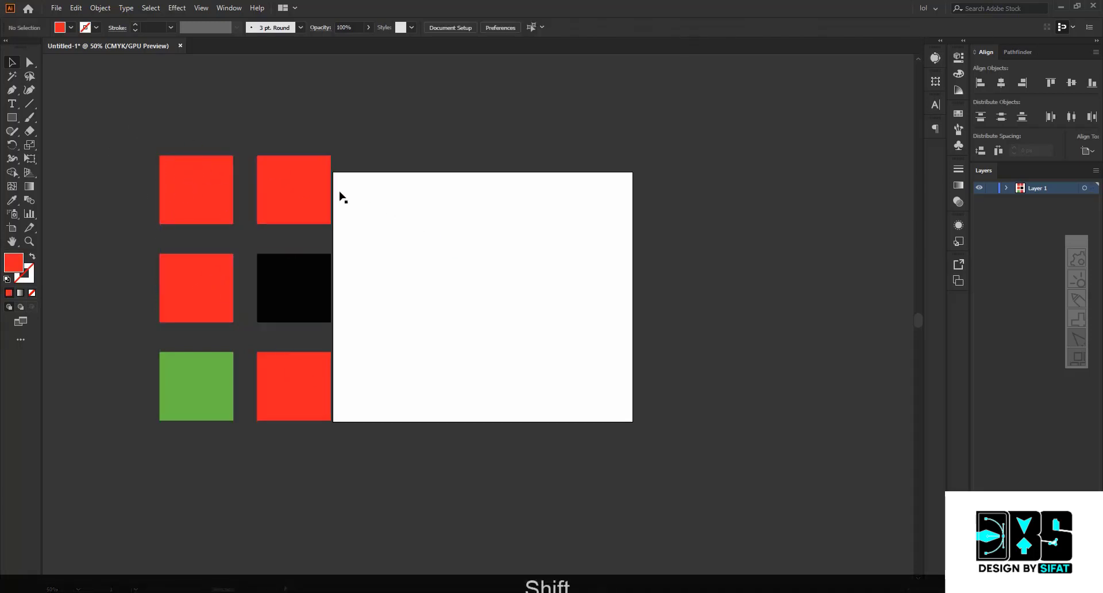
- Select all red rectangles by colour with the Magic Wand, and try deleting them, undoing the deletion
scroll(302, 184, up, 2)
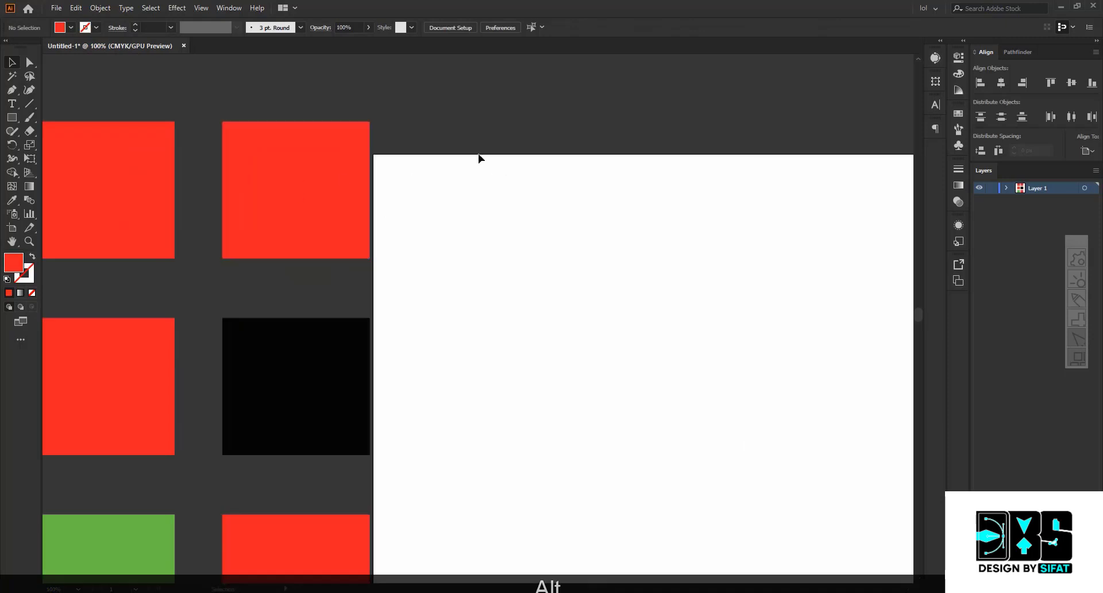
click(12, 76)
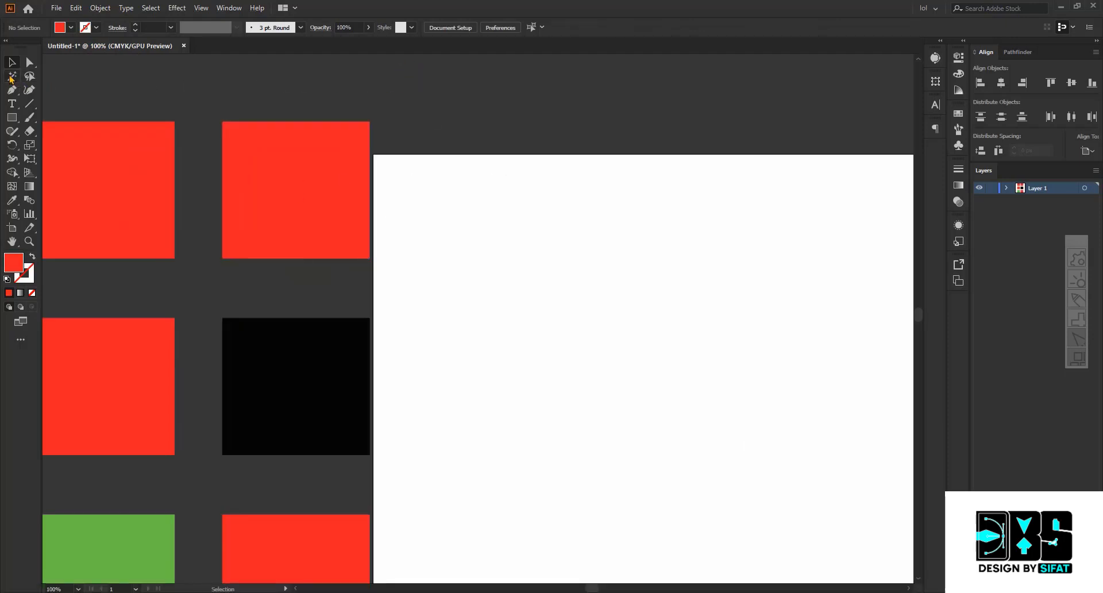
scroll(430, 236, down, 2)
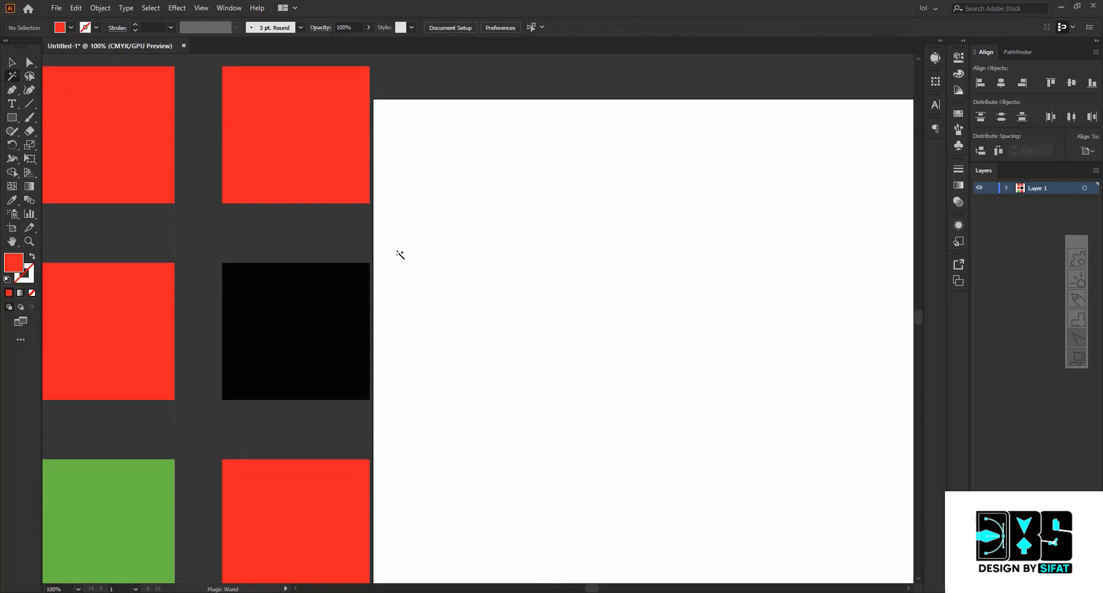
click(355, 311)
click(224, 255)
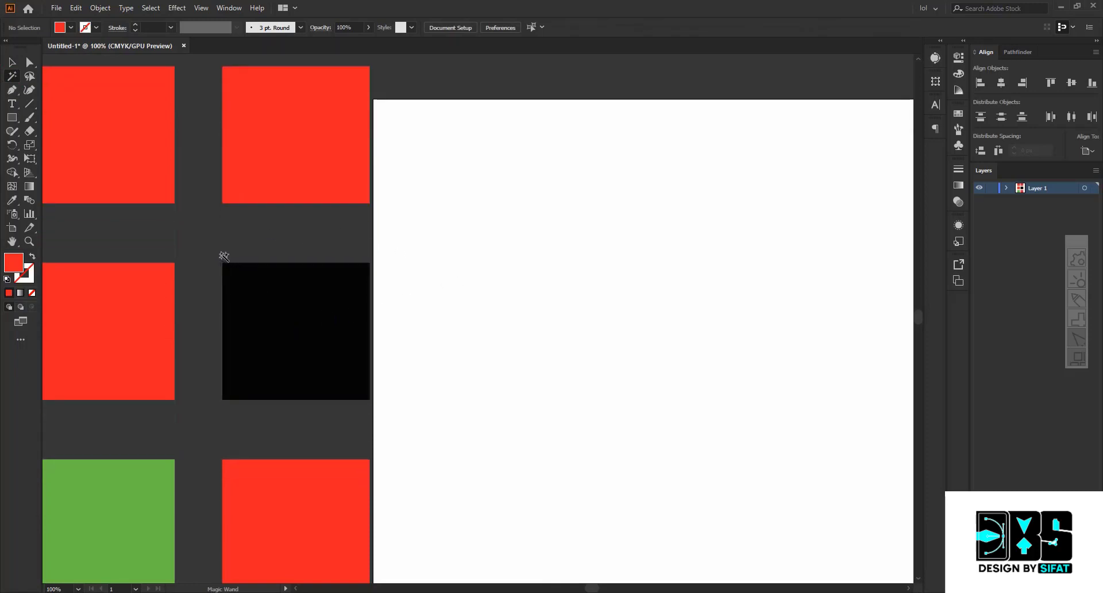
scroll(145, 234, up, 2)
click(144, 235)
click(138, 177)
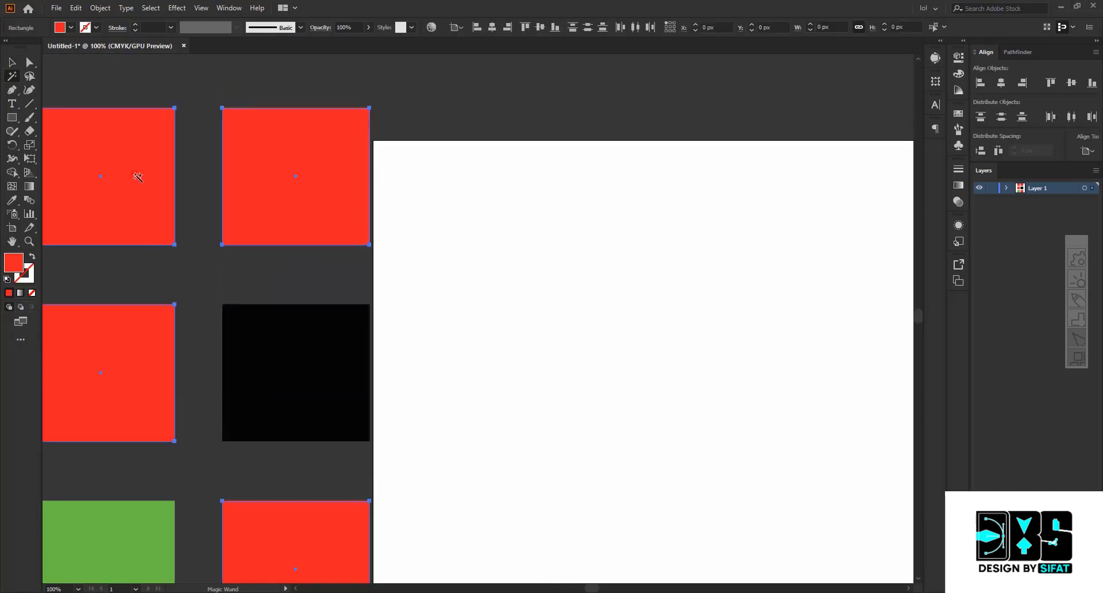
scroll(463, 271, down, 2)
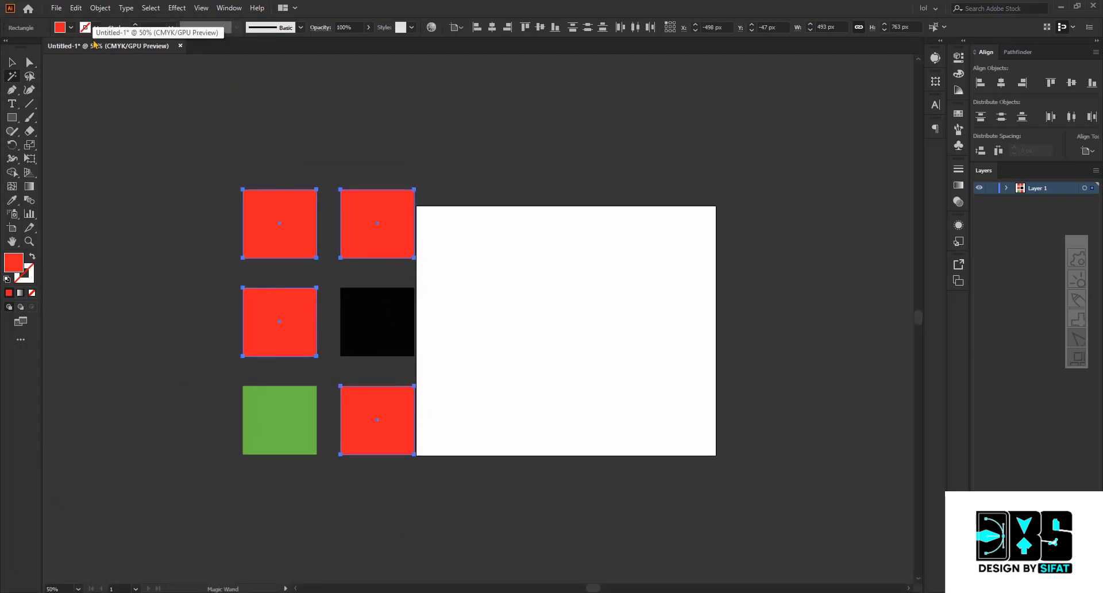
key(BackSpace)
key(ctrl+z)
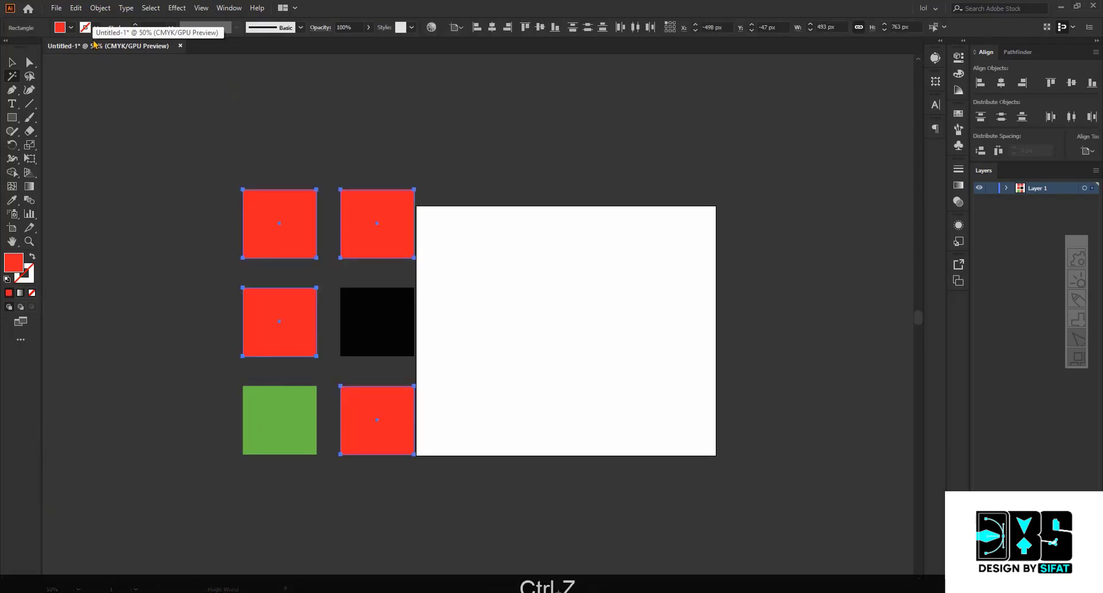
- Fill the four selected red rectangles with the dark brown swatch
click(70, 27)
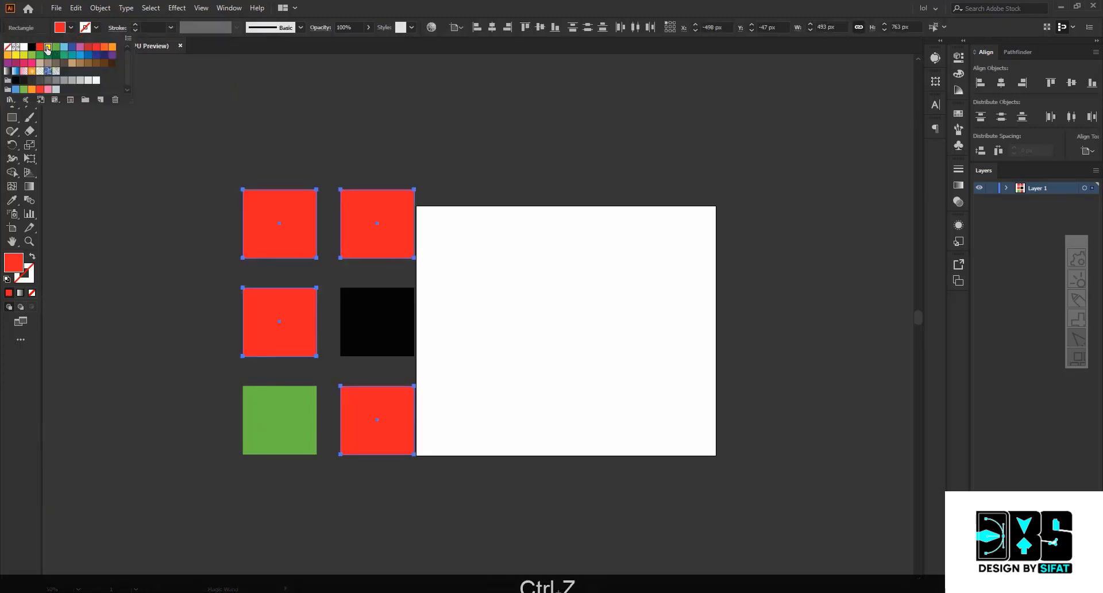
click(23, 63)
click(112, 46)
click(112, 62)
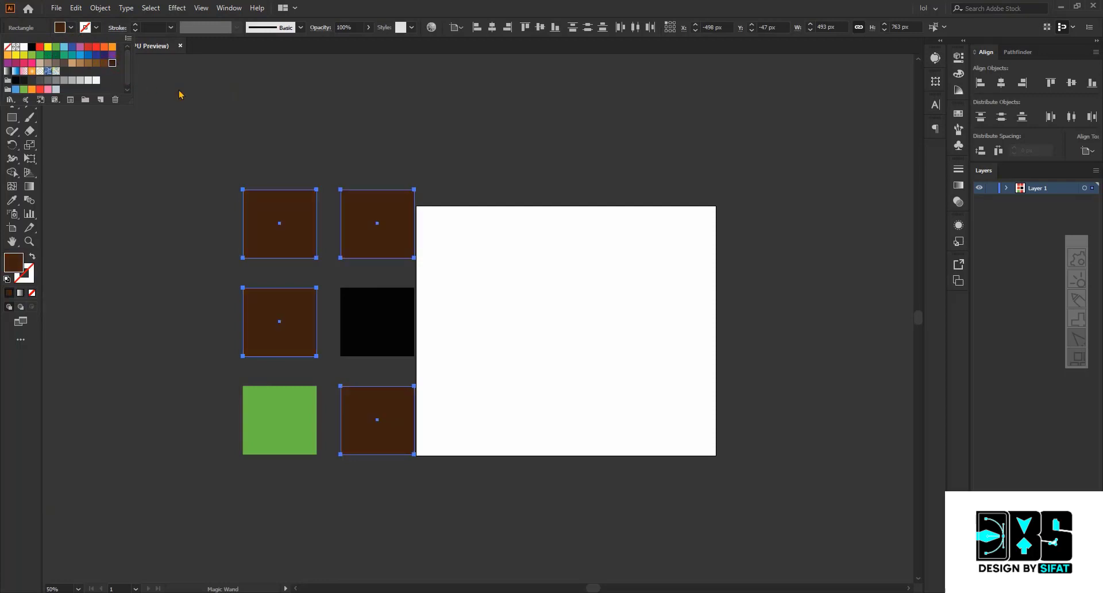
click(179, 95)
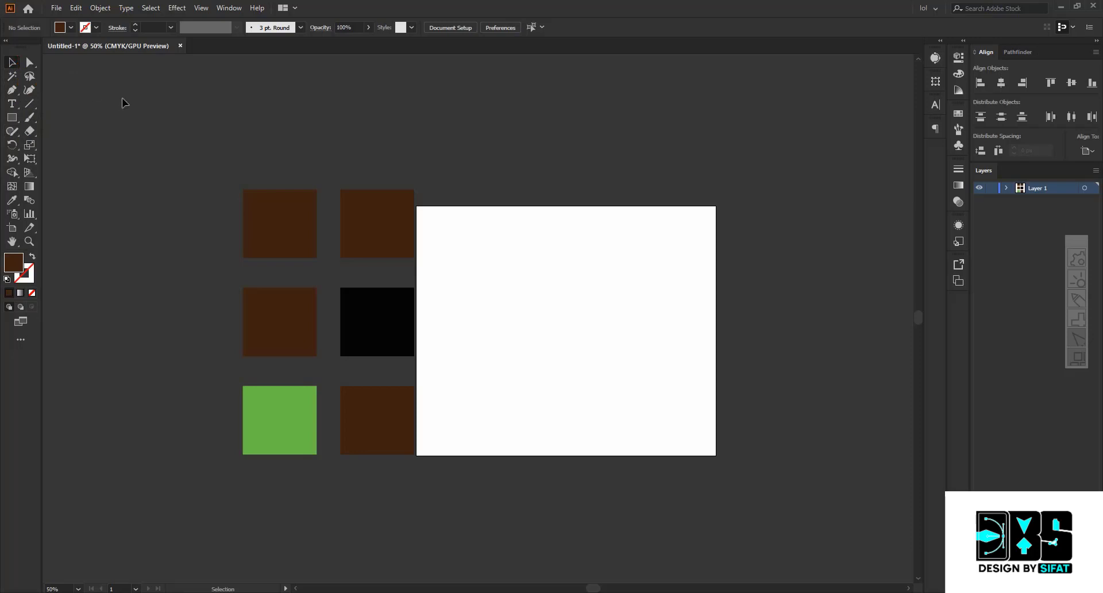
- Delete all six rectangles beside the artboard together
drag(137, 101, 435, 456)
key(BackSpace)
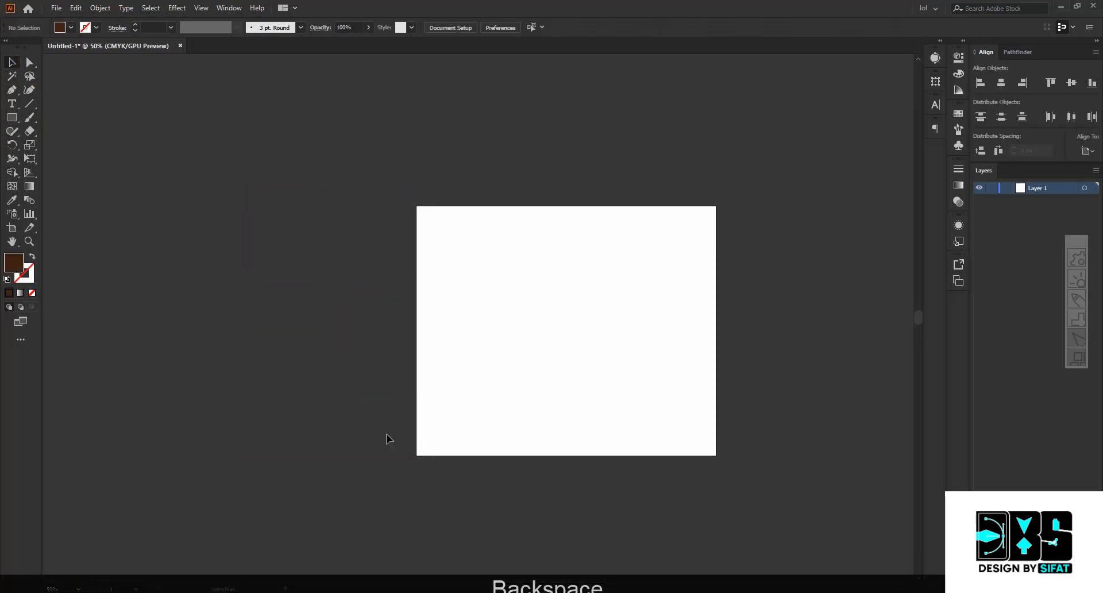
- Activate the Rectangle tool and set the fill colour for new shapes to red
click(16, 117)
drag(16, 118, 175, 165)
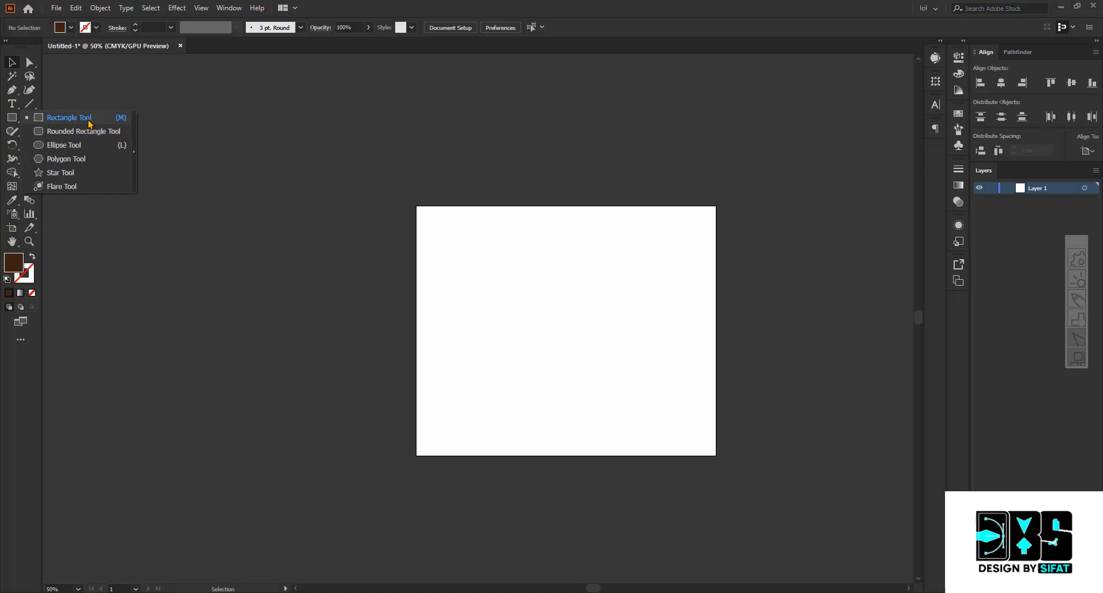
click(11, 118)
click(10, 118)
click(71, 28)
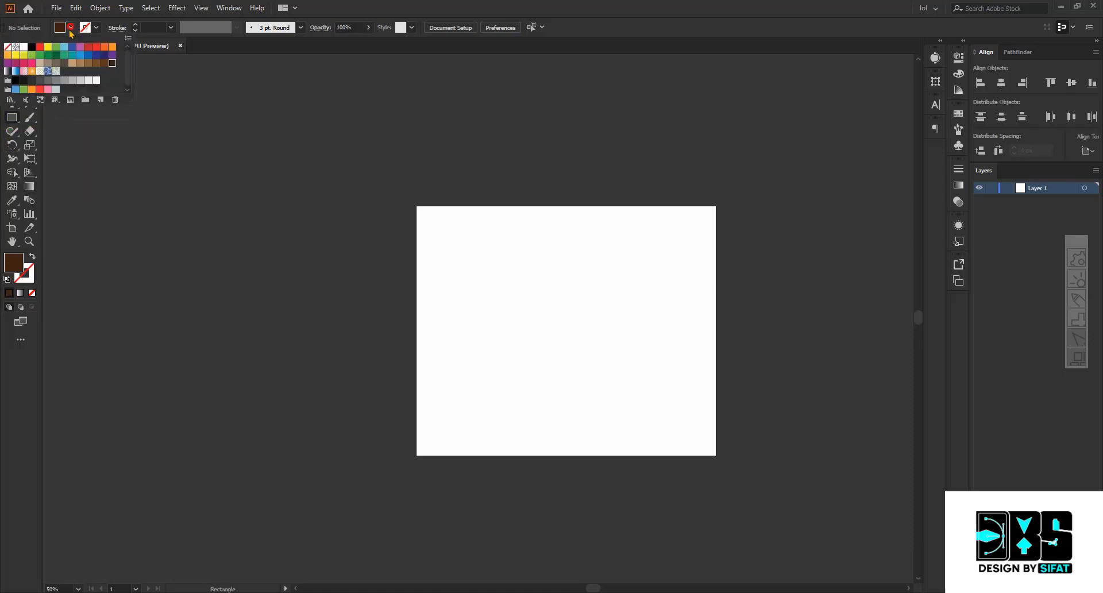
click(40, 47)
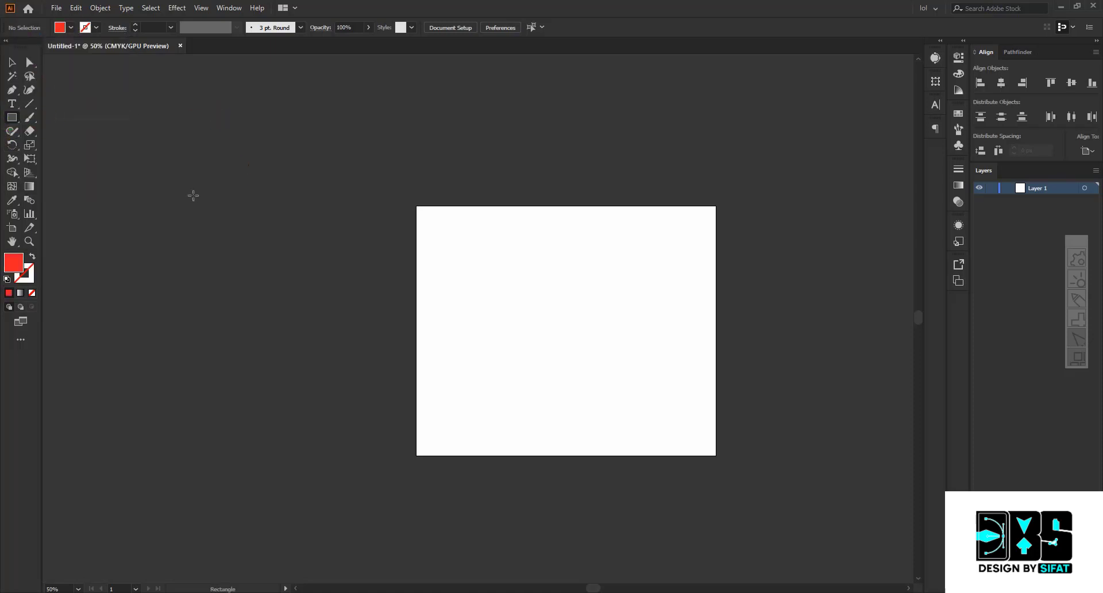
- Draw a red rectangle about 566 px wide and 476 px high on the artboard, and delete it
scroll(192, 196, down, 3)
scroll(293, 230, up, 3)
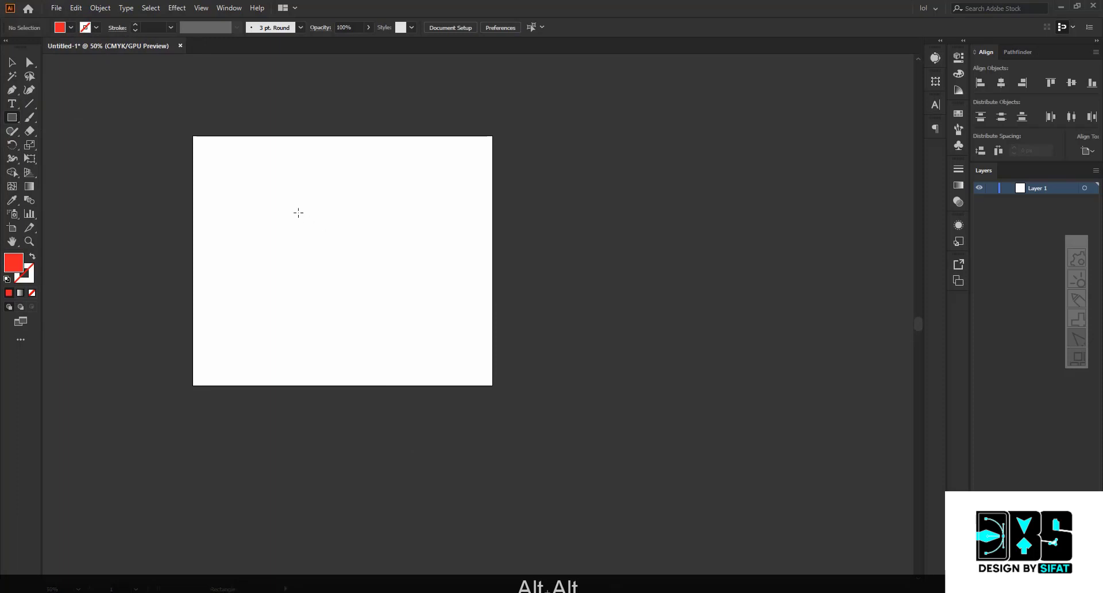
drag(11, 118, 56, 119)
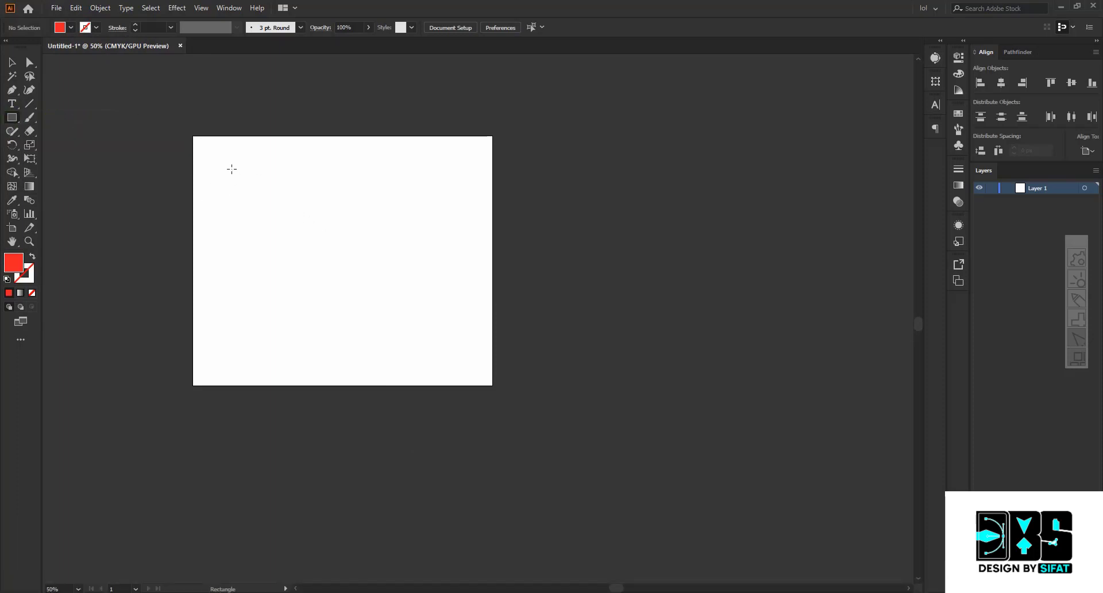
drag(231, 169, 428, 334)
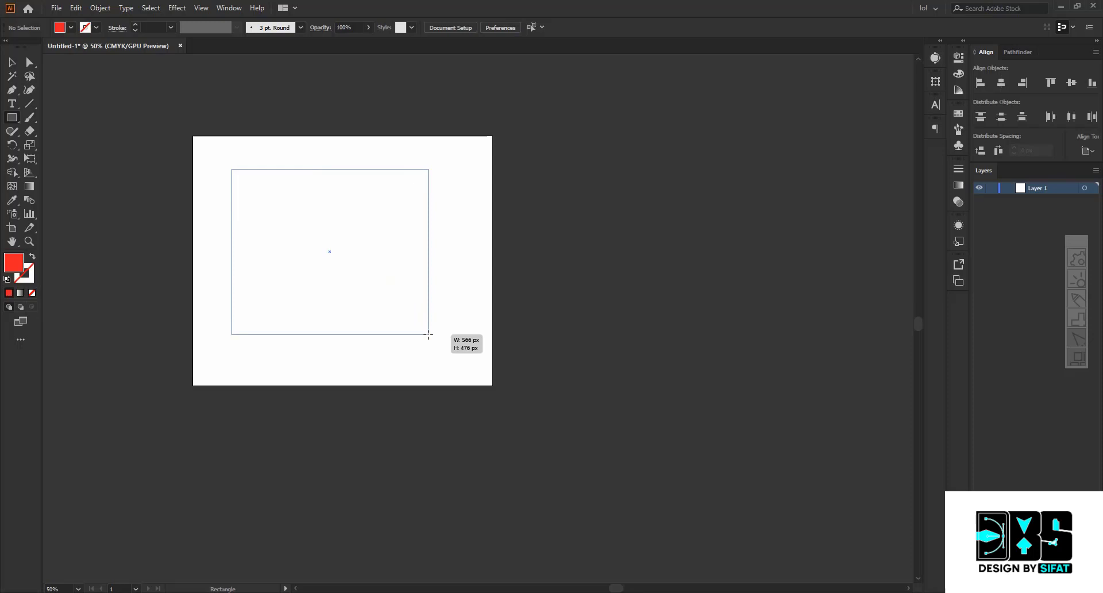
drag(428, 335, 428, 334)
drag(427, 334, 428, 334)
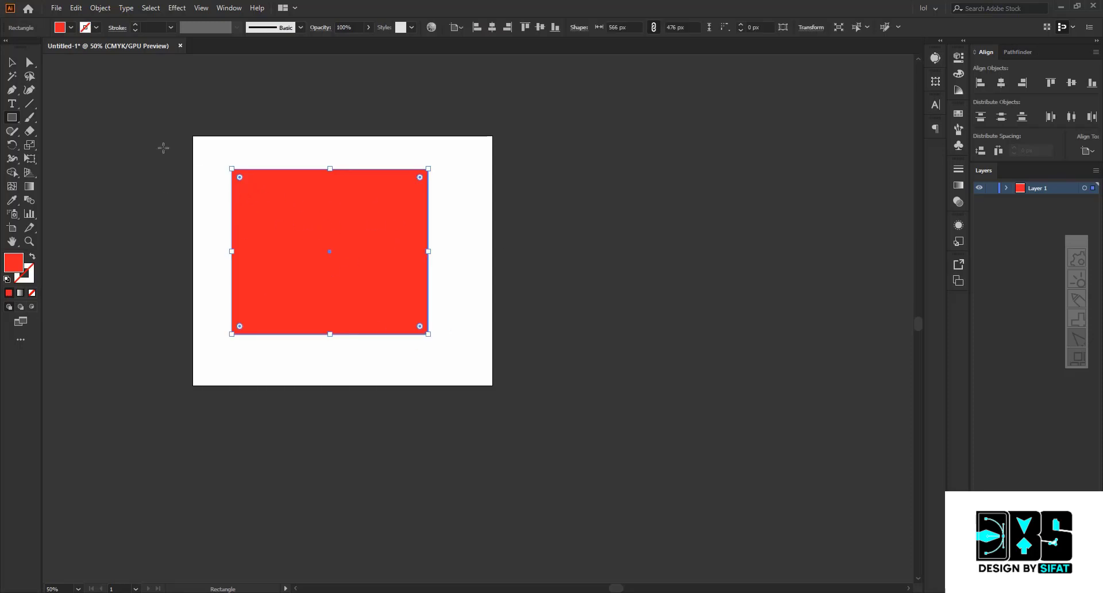
click(12, 63)
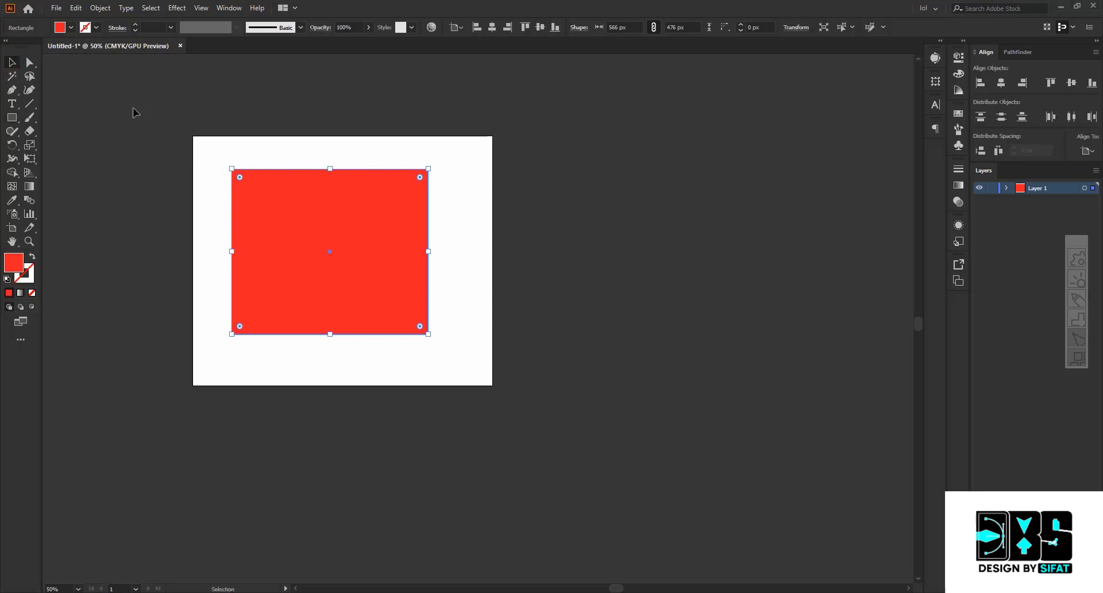
key(BackSpace)
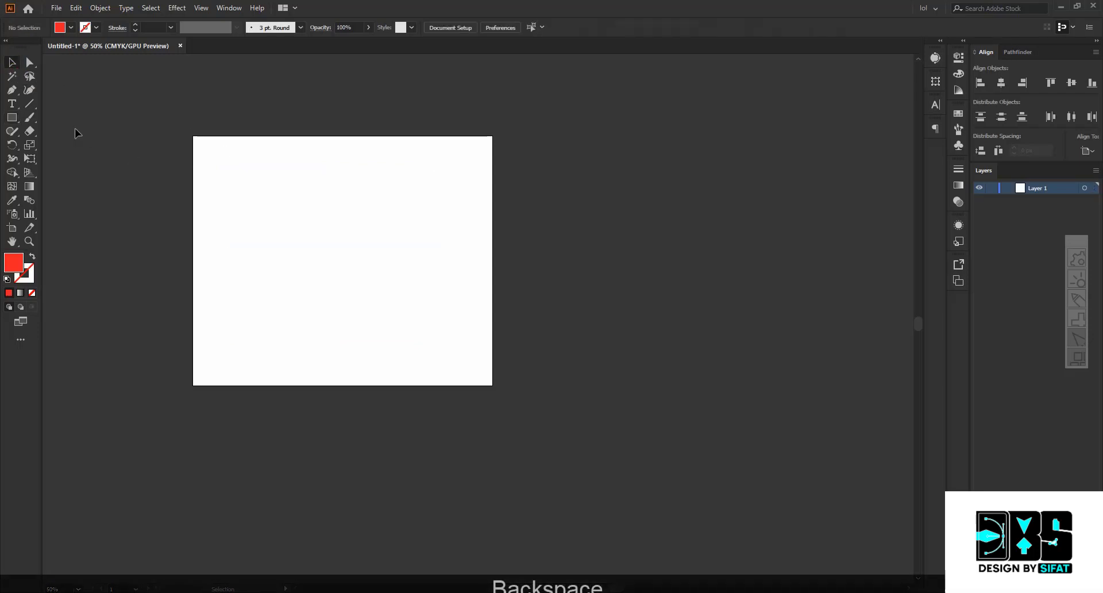
- Draw a red square with sides of about 529 px on the artboard, and delete it
click(12, 117)
alt+scroll(295, 215, up, 2)
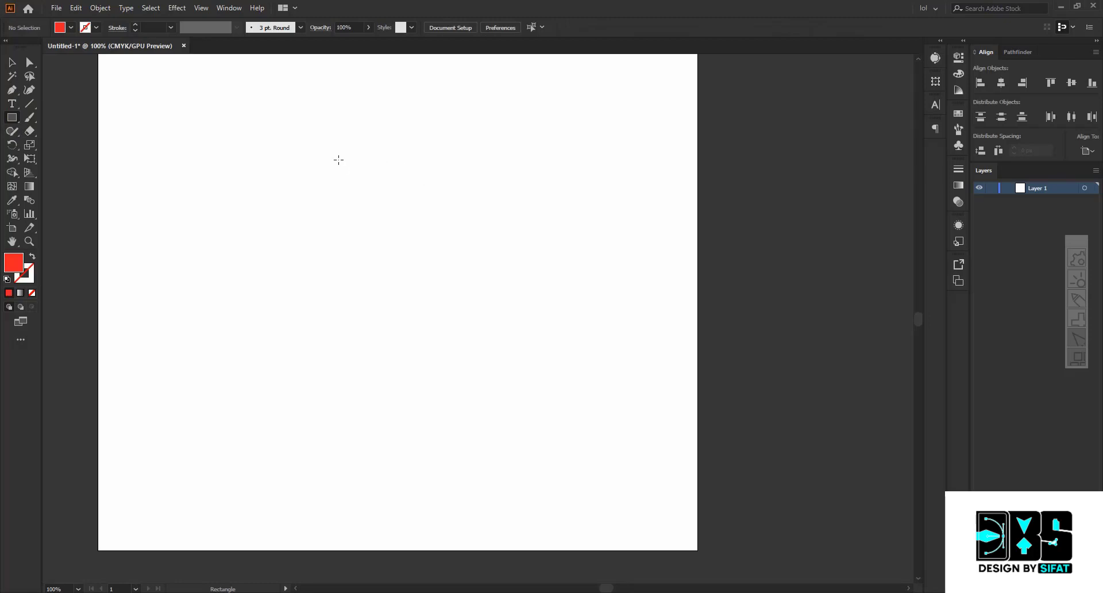
mouse_move(348, 174)
mouse_down()
mouse_move(308, 138)
mouse_move(543, 349)
mouse_move(446, 201)
mouse_move(601, 378)
mouse_move(600, 349)
mouse_move(608, 367)
mouse_move(446, 319)
mouse_move(603, 370)
mouse_move(451, 327)
mouse_move(716, 405)
mouse_move(641, 390)
mouse_move(616, 399)
mouse_move(678, 410)
mouse_move(613, 399)
mouse_move(670, 408)
mouse_up()
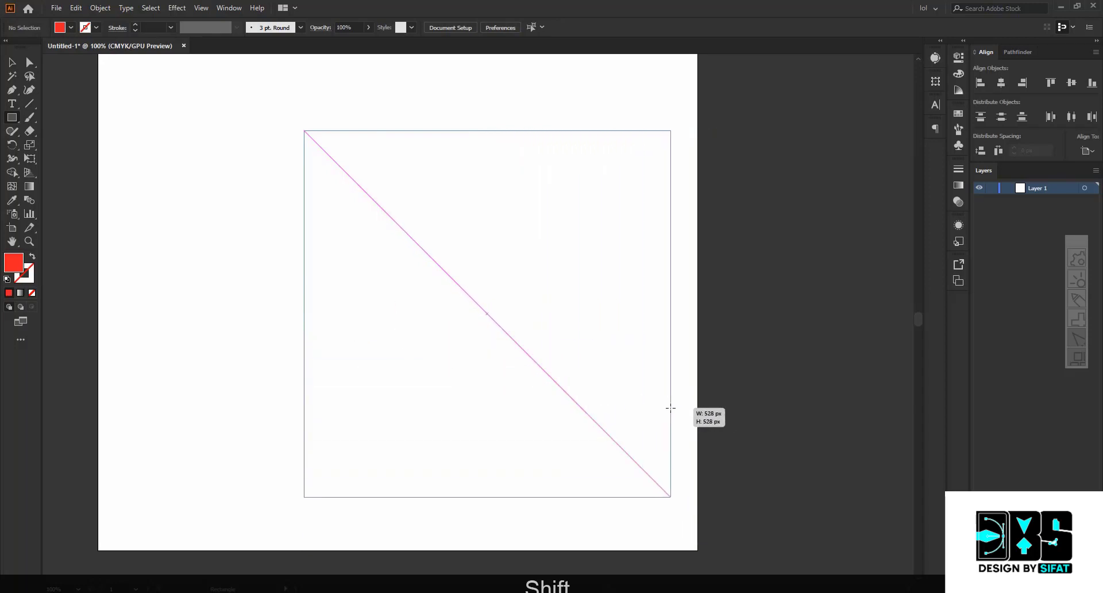
drag(671, 407, 672, 408)
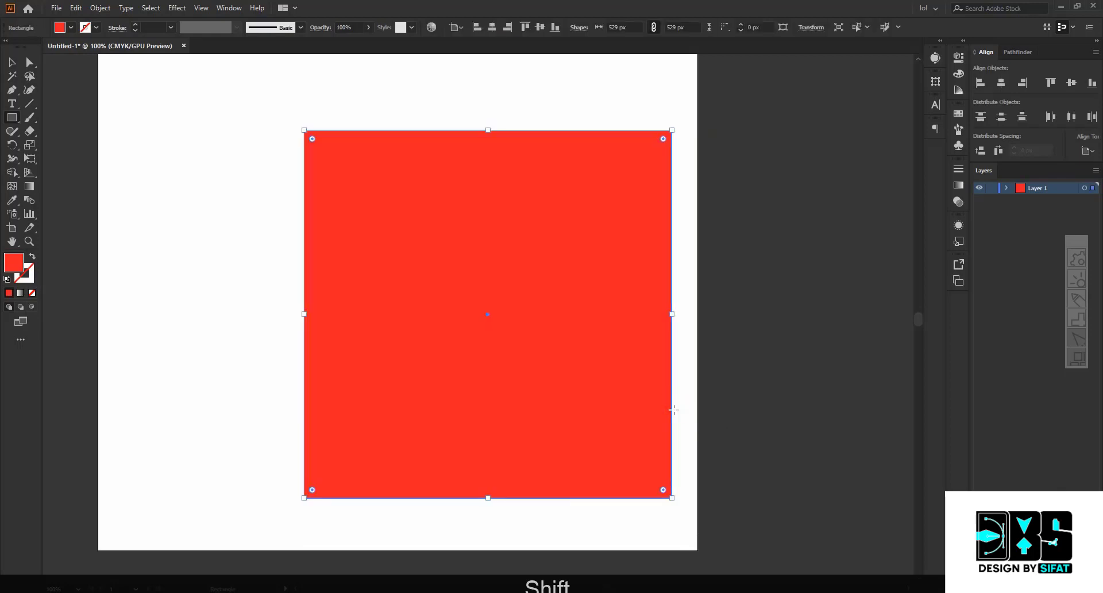
key(v)
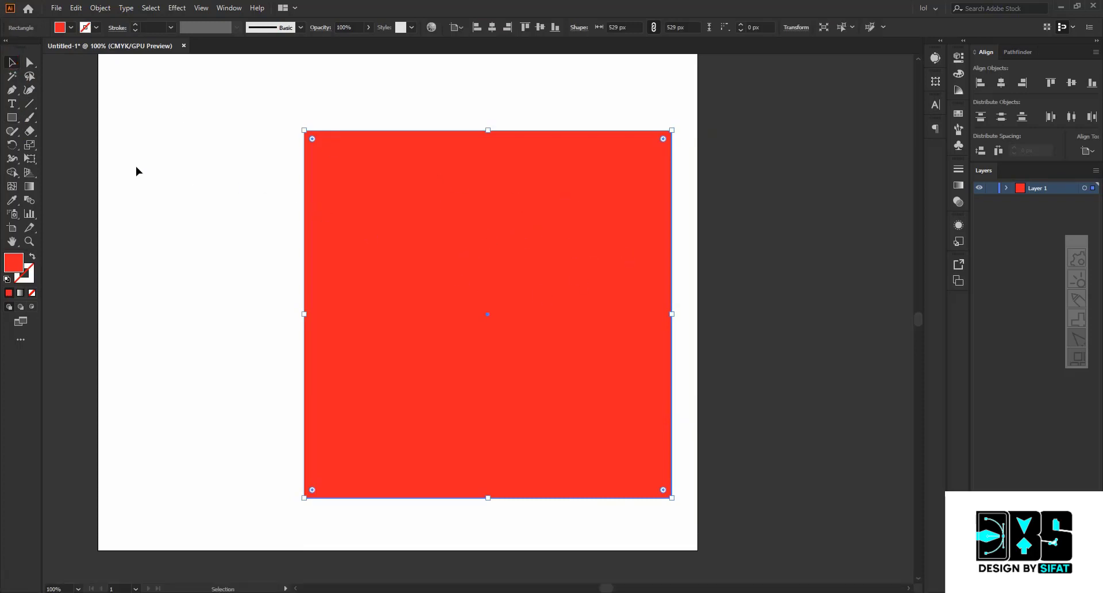
key(BackSpace)
- Try drawing red squares of about 403 px and 414 px on the artboard, undoing each one
key(m)
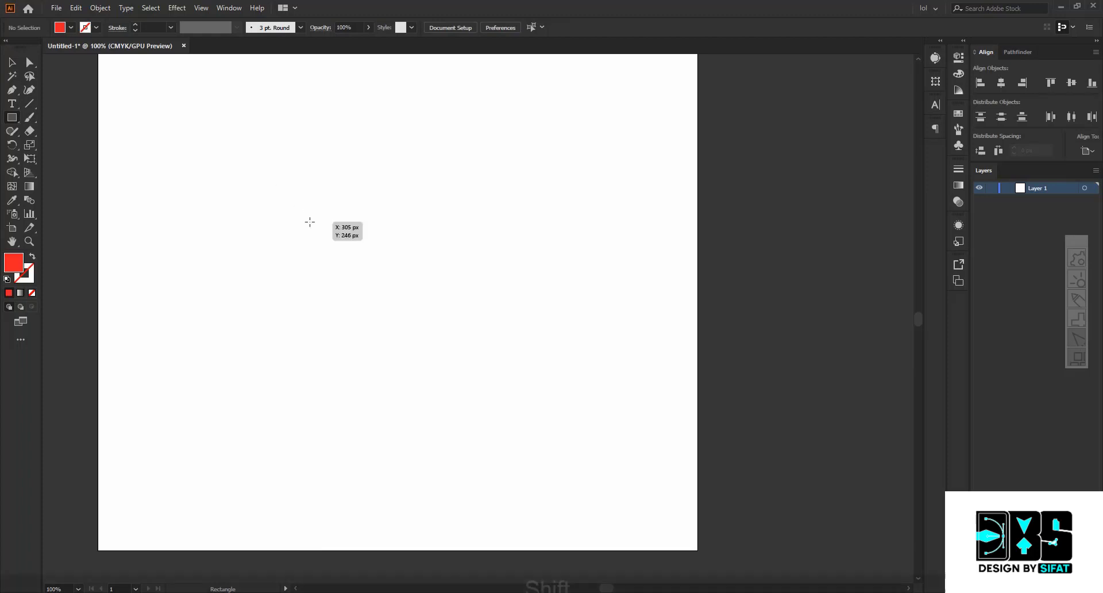
key(shift)
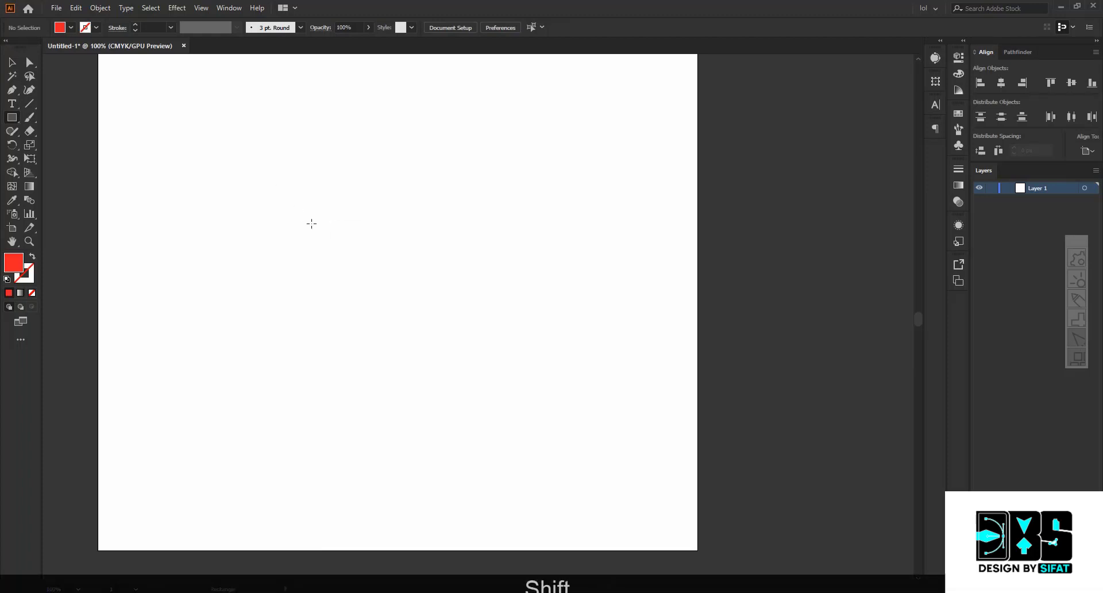
key(alt)
mouse_move(297, 188)
mouse_down()
mouse_move(427, 301)
mouse_move(308, 199)
mouse_up()
key(ctrl+z)
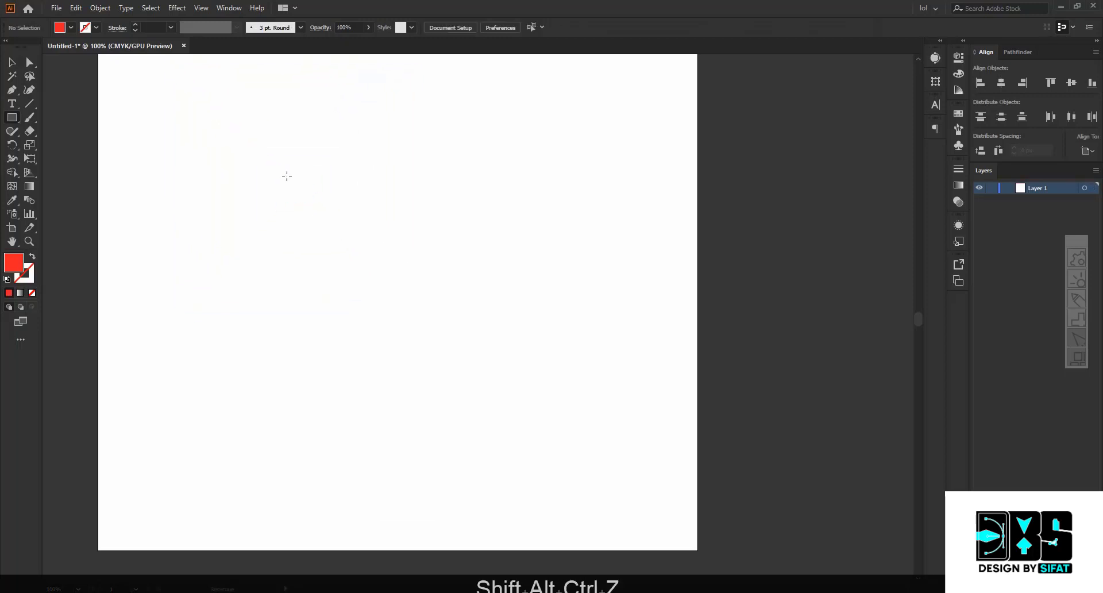
drag(226, 126, 505, 403)
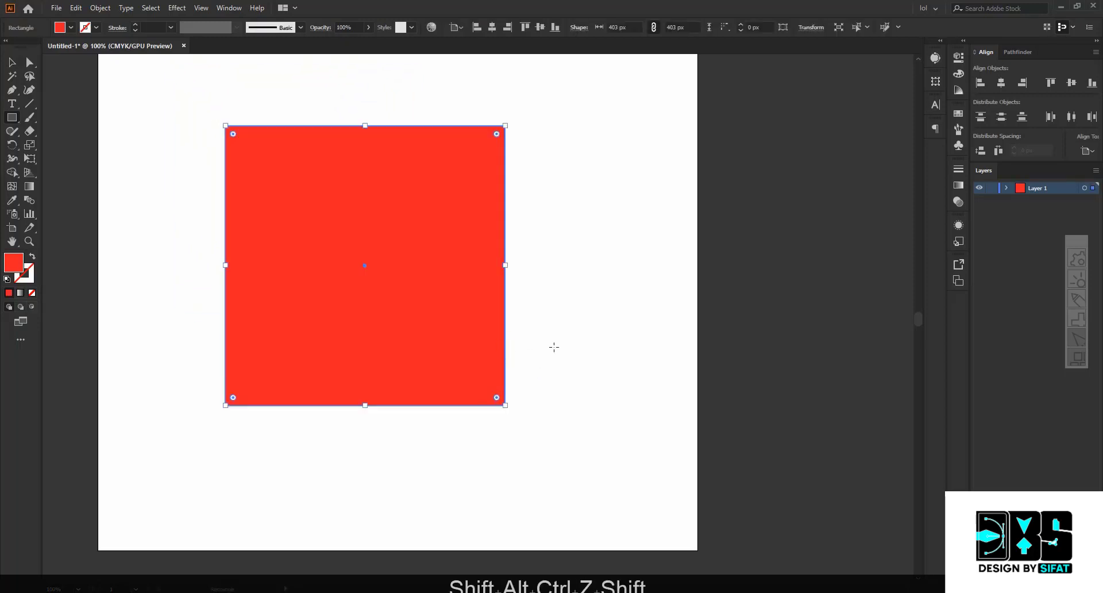
key(ctrl+shift+a)
key(ctrl+z)
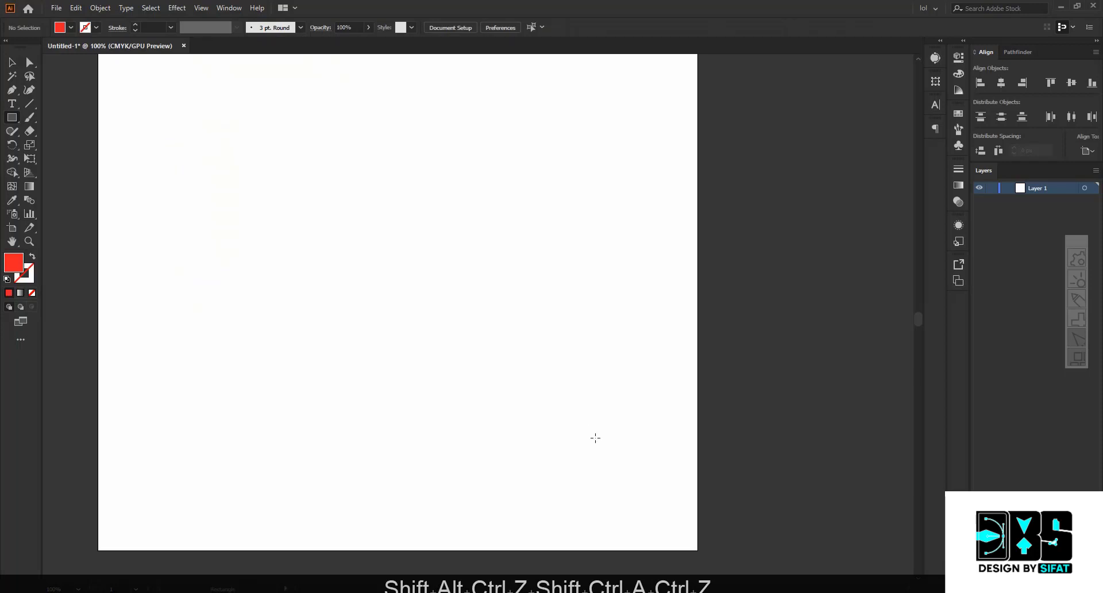
drag(594, 437, 309, 147)
key(ctrl+z)
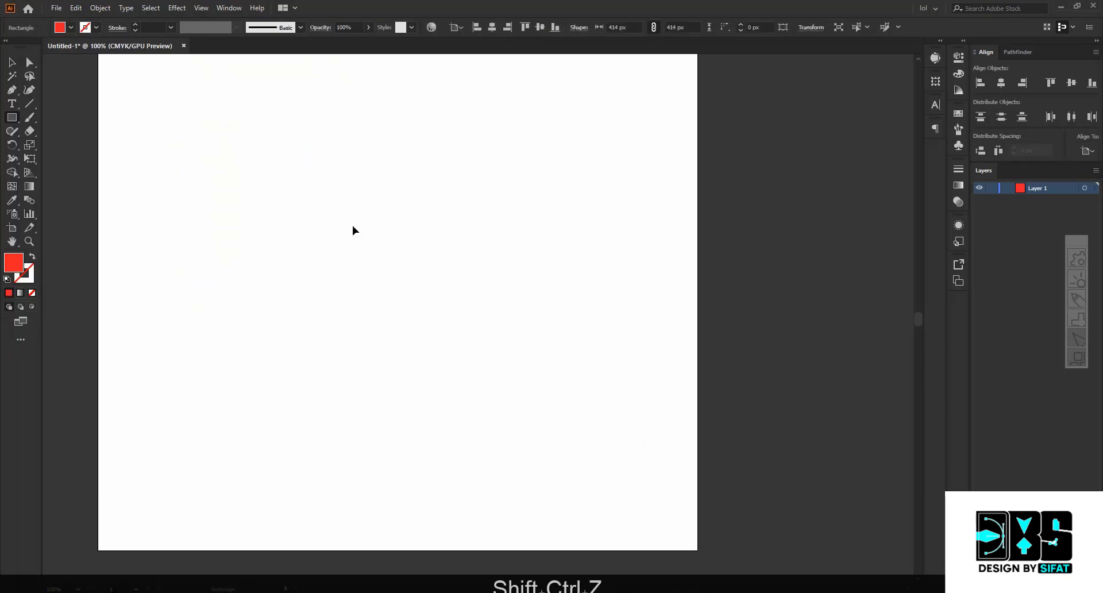
- Draw a red square about 470 px wide outward from its centre, near the middle of the artboard
scroll(413, 262, down, 2)
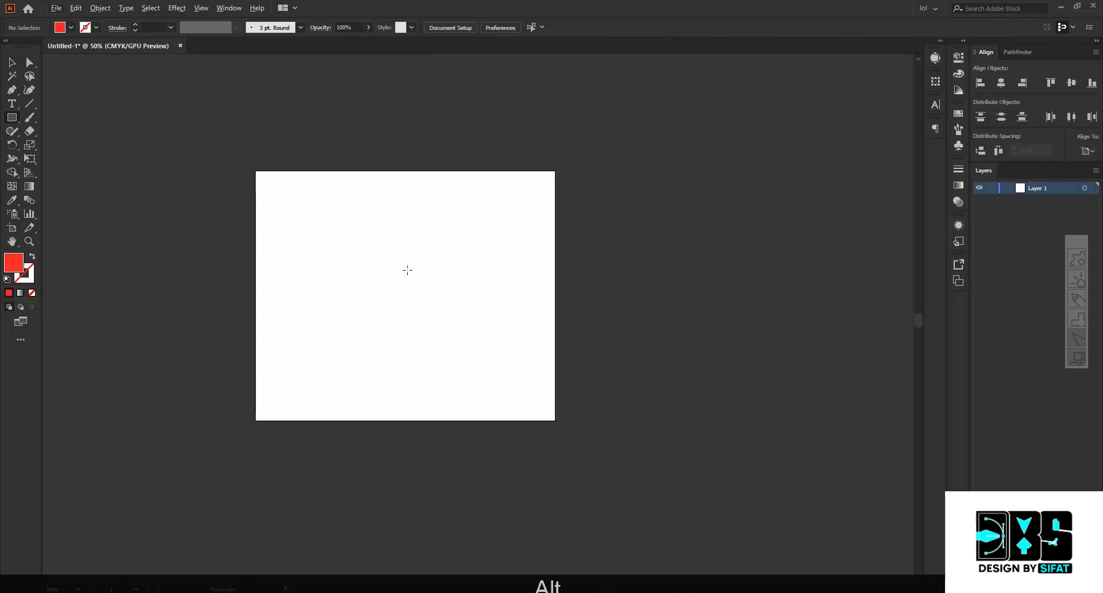
drag(407, 271, 489, 339)
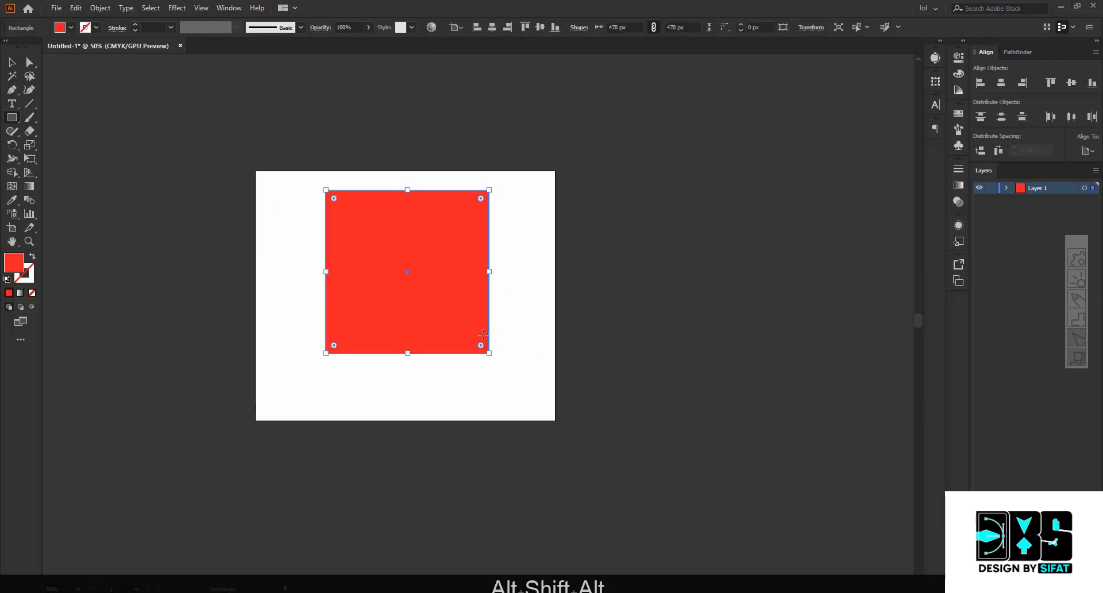
key(v)
scroll(291, 231, up, 2)
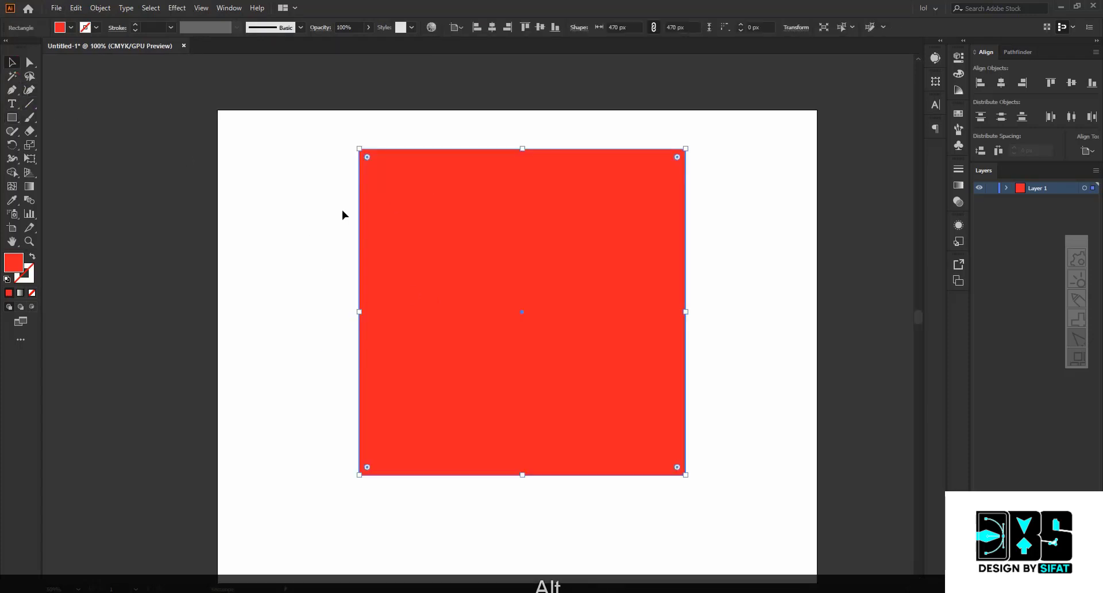
- Move the red square partly off the artboard's left edge and back inside the artboard
scroll(342, 209, down, 1)
scroll(354, 205, up, 2)
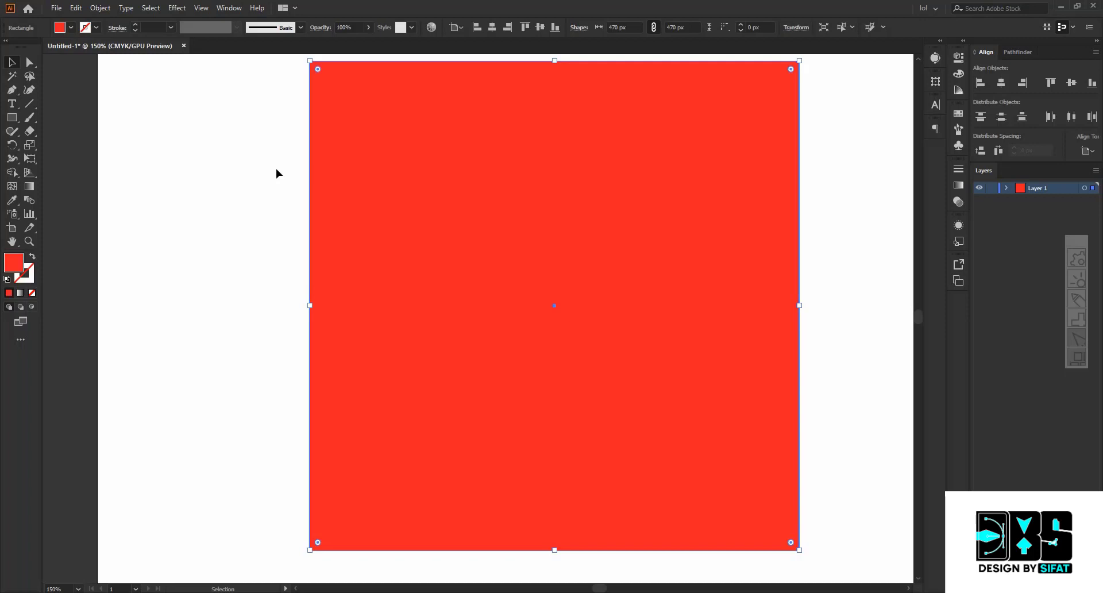
scroll(340, 183, down, 1)
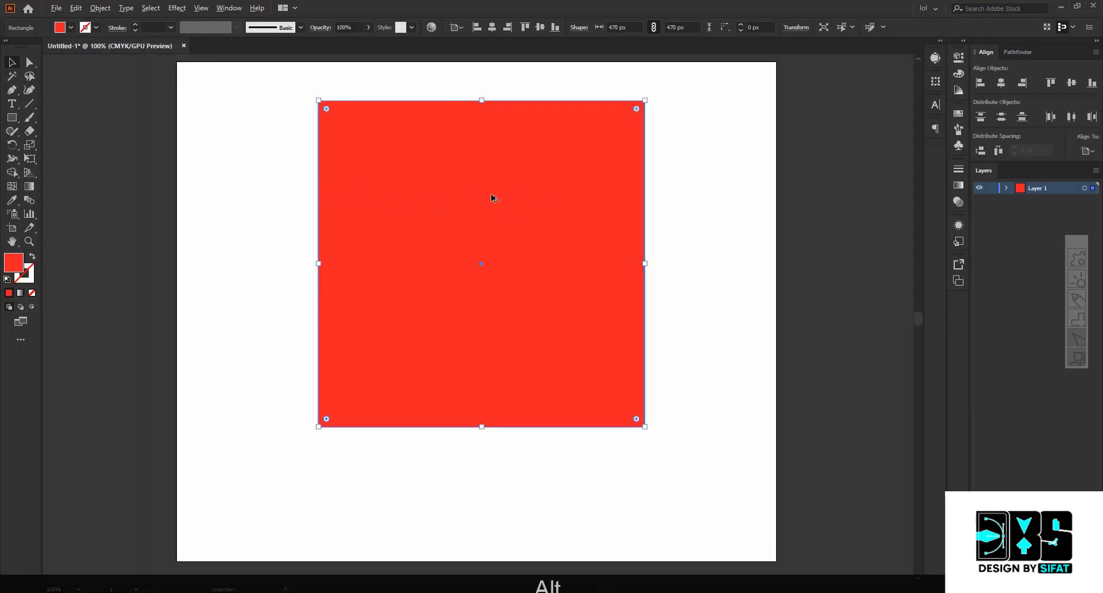
scroll(492, 197, down, 1)
click(318, 170)
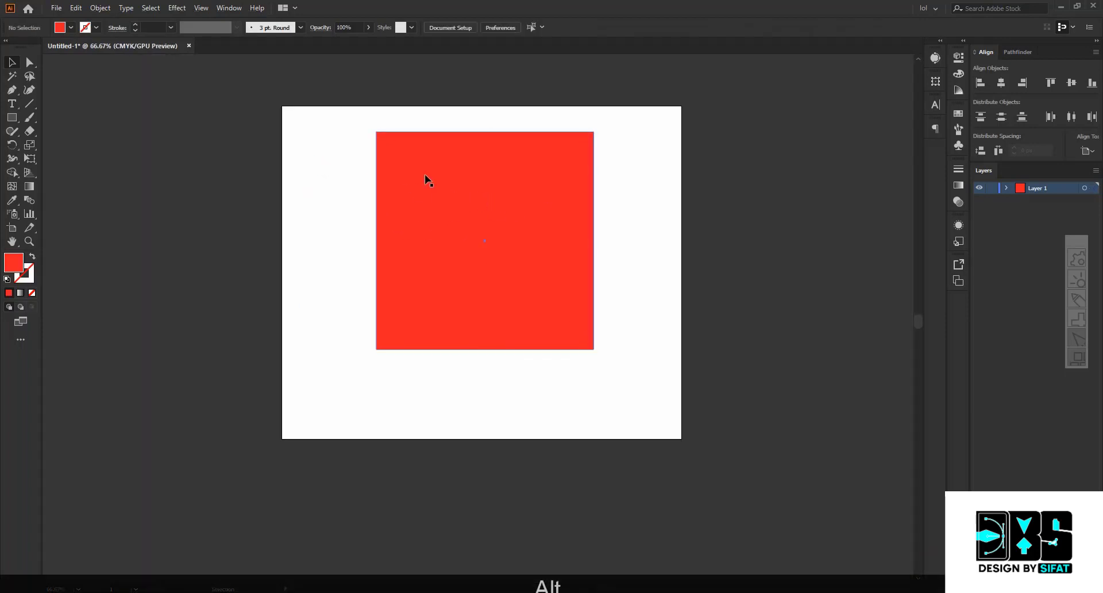
drag(462, 194, 278, 216)
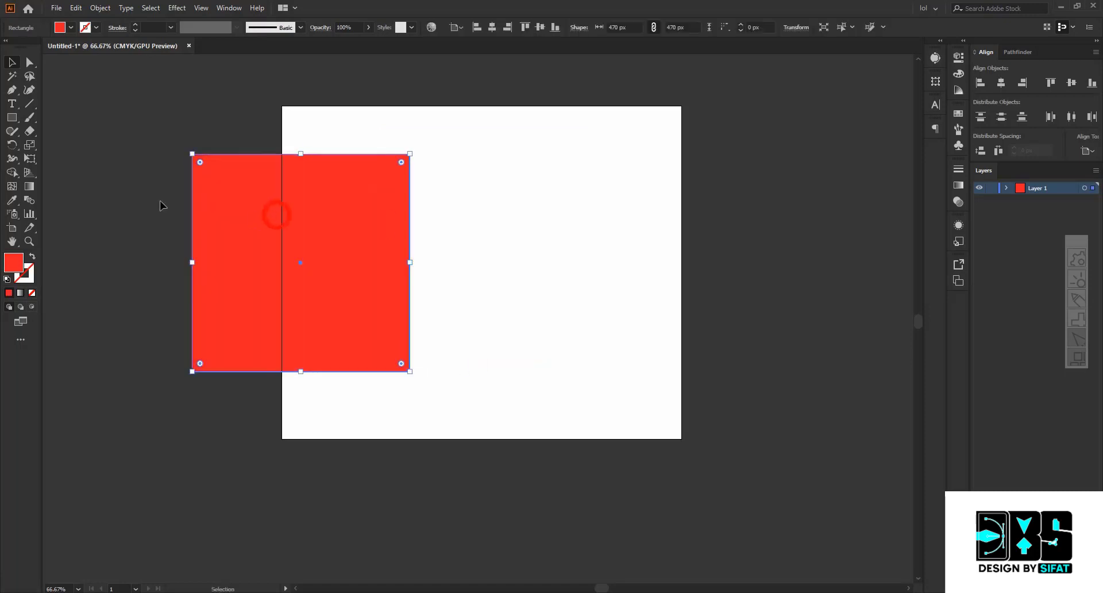
click(124, 116)
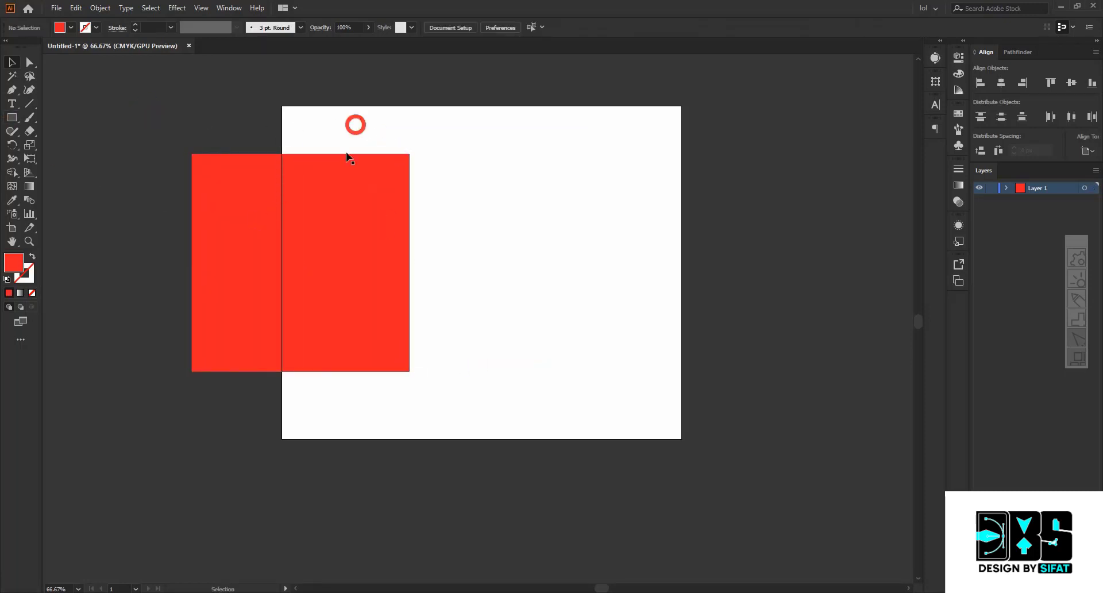
drag(335, 187, 460, 180)
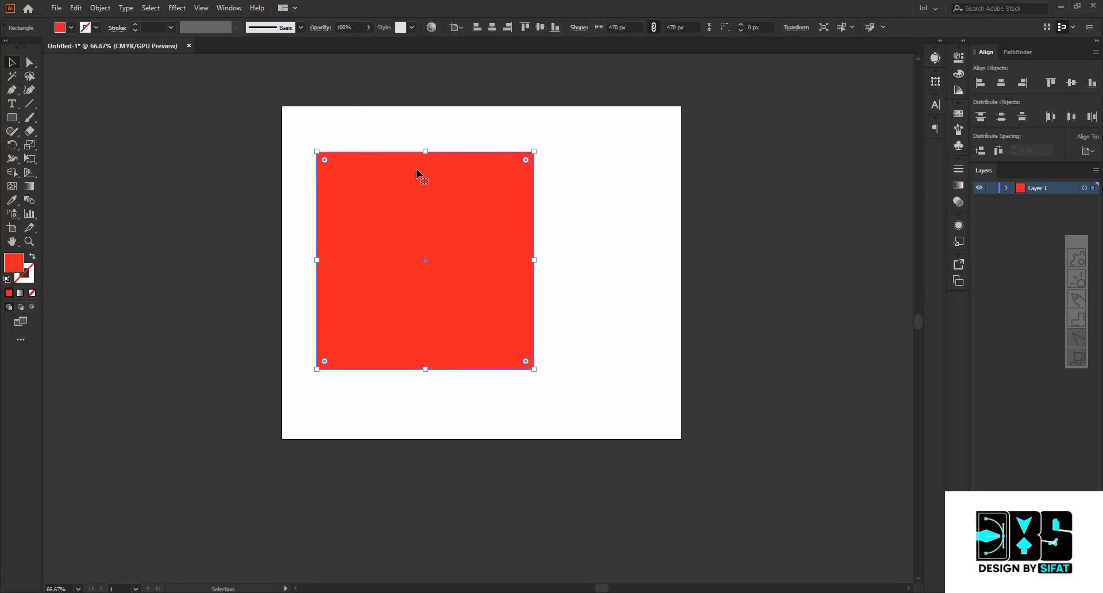
- Enlarge the red square proportionally to about 589 px per side, and delete it
key(shift)
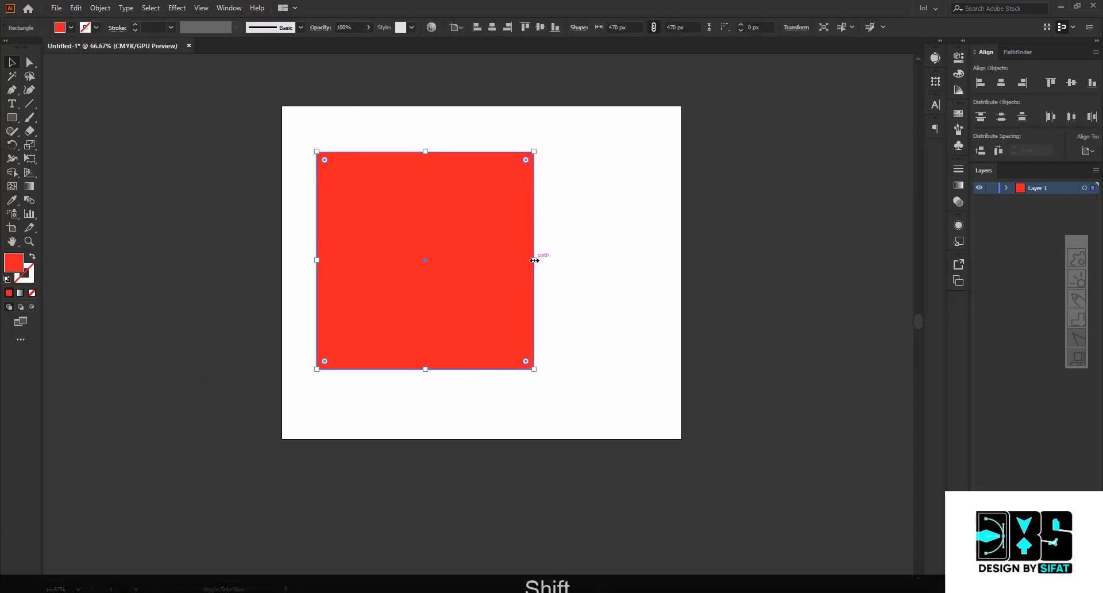
drag(534, 260, 625, 257)
key(ctrl+z)
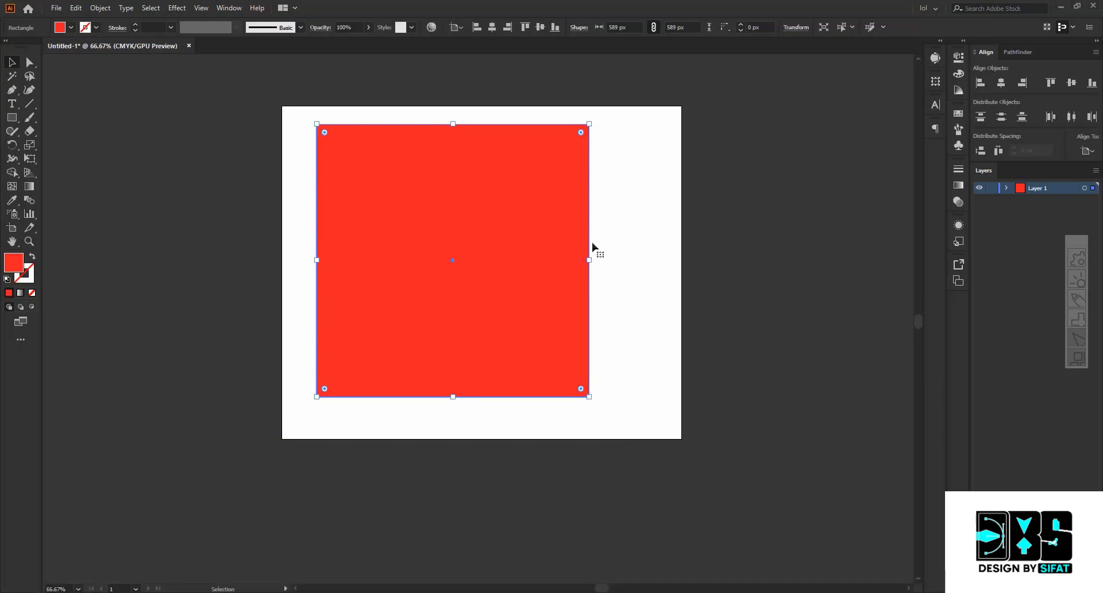
click(74, 118)
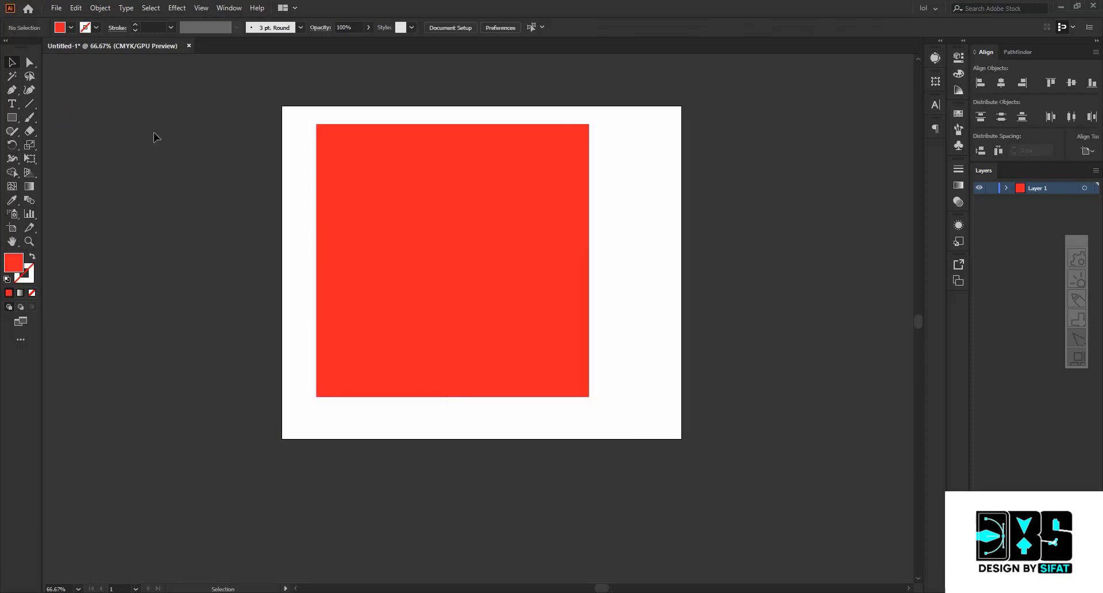
click(336, 171)
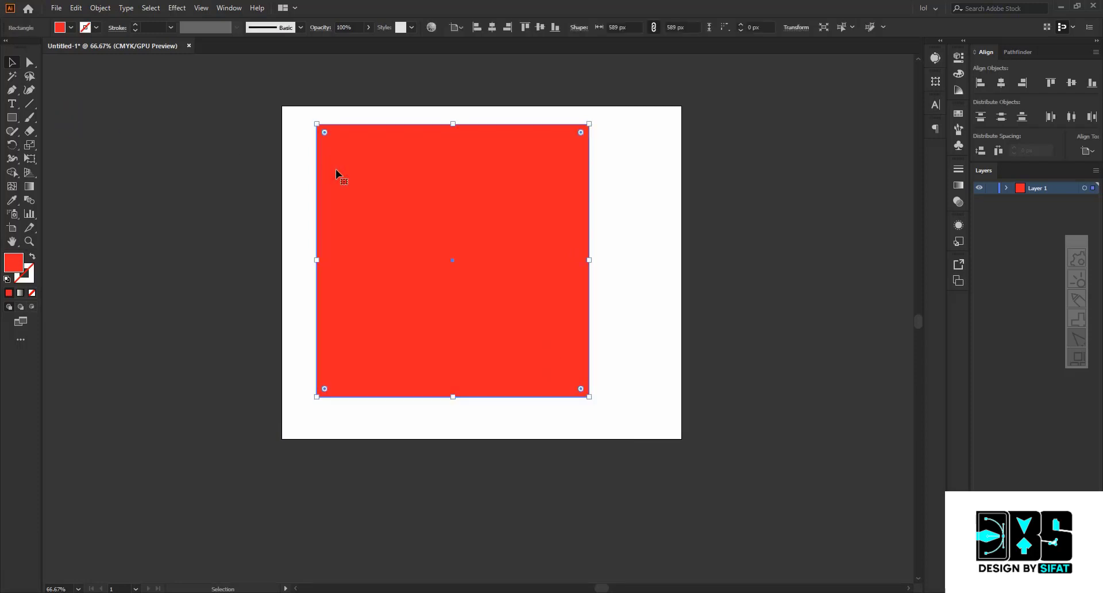
key(BackSpace)
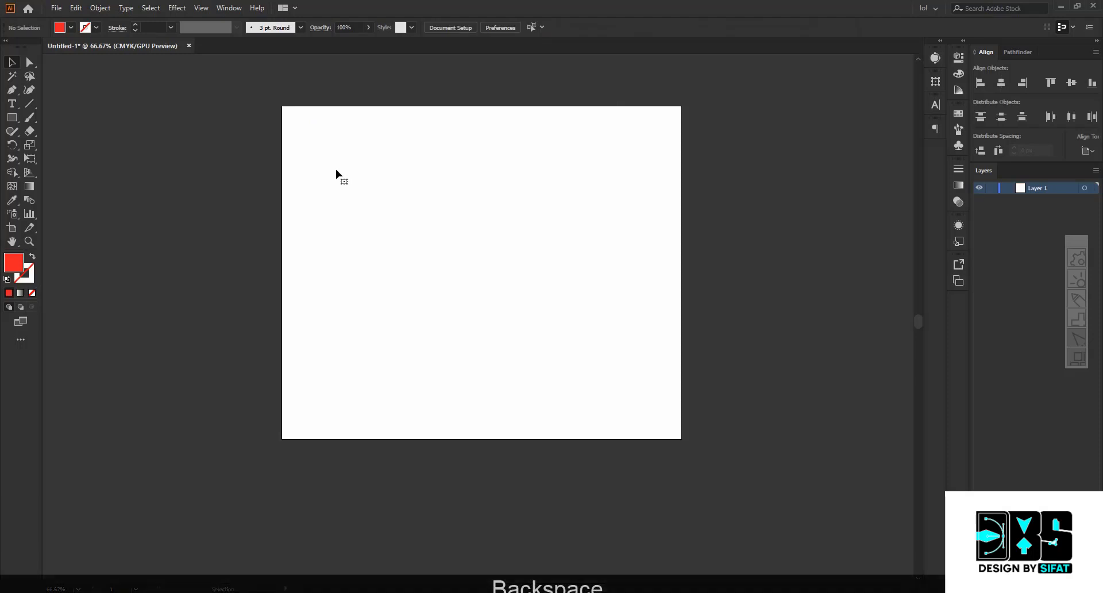
- Try drawing a red rounded square about 408 px wide with 12 px corners, inspect its upper-left corner closely, and undo it
click(12, 117)
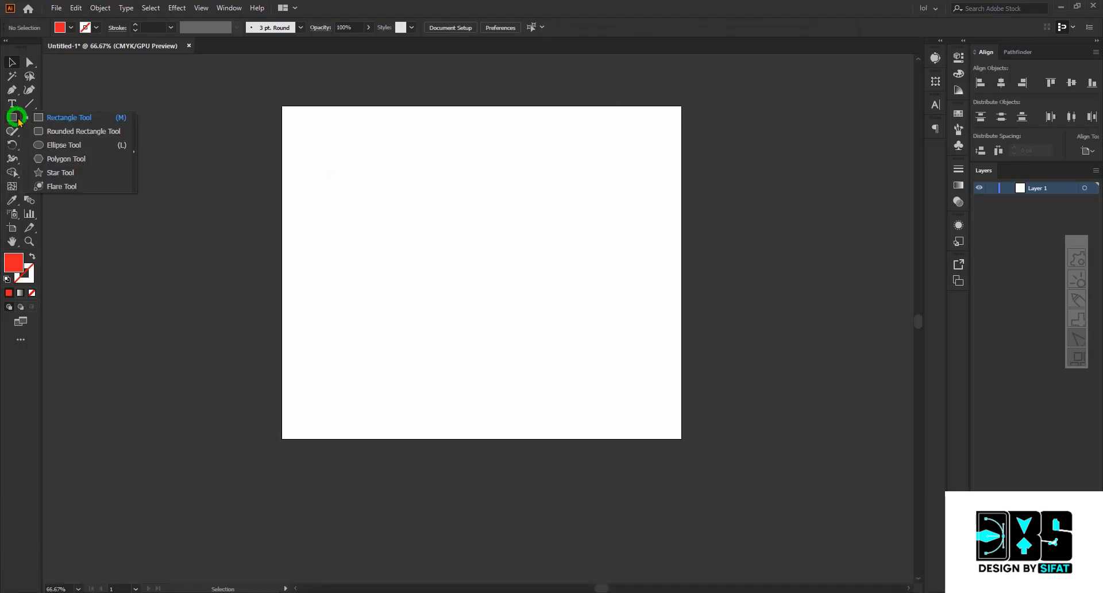
click(83, 132)
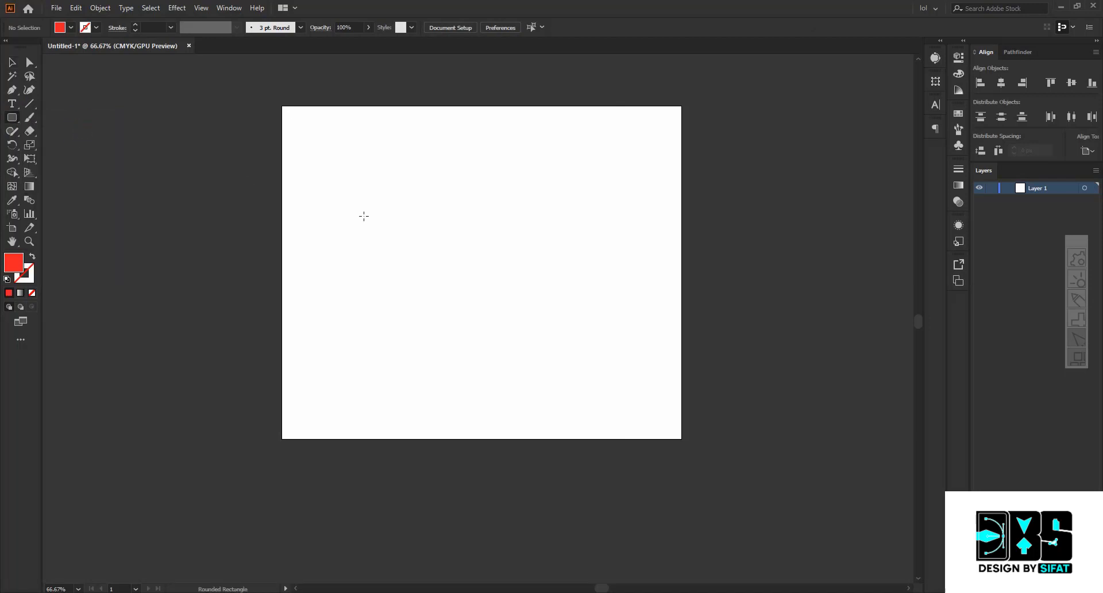
drag(364, 215, 553, 404)
scroll(417, 274, up, 2)
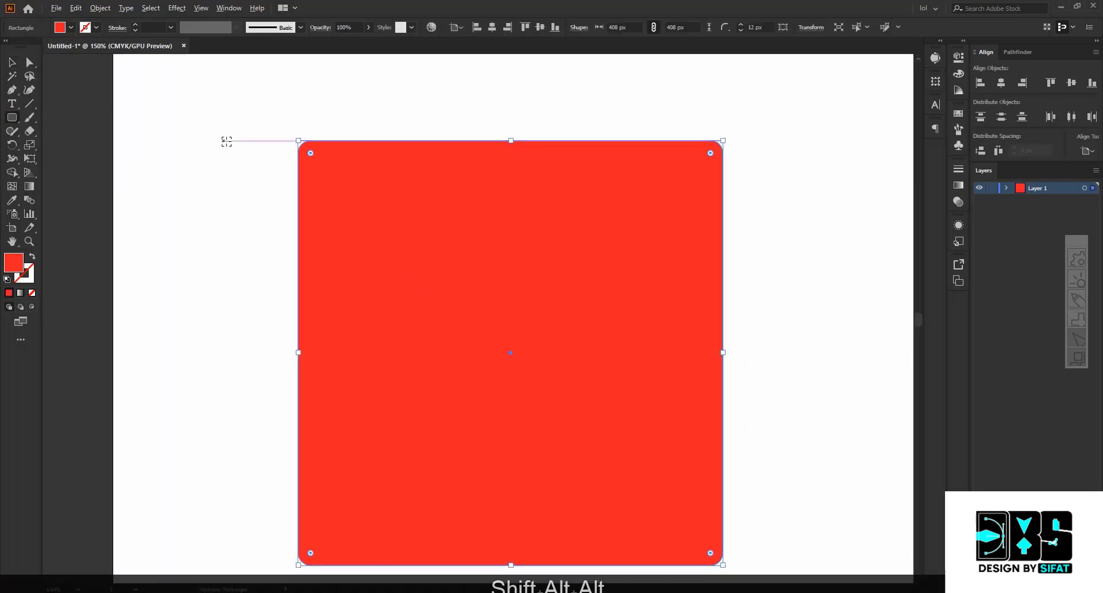
scroll(415, 179, up, 2)
scroll(414, 178, up, 3)
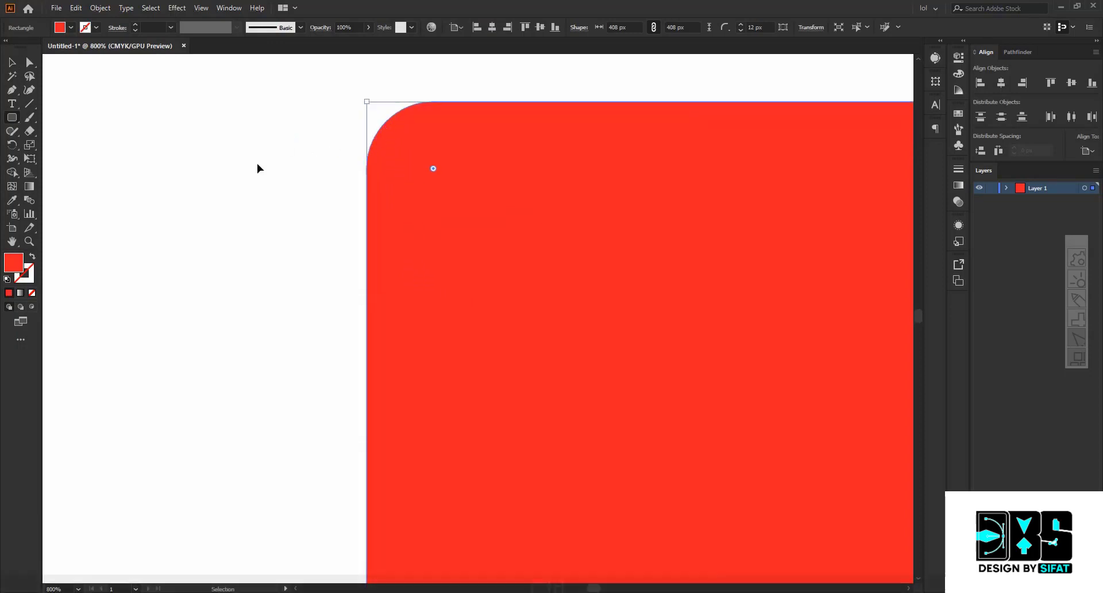
key(ctrl+z)
- Draw a red circle about 334 px in diameter with the Ellipse tool, and delete it
click(11, 117)
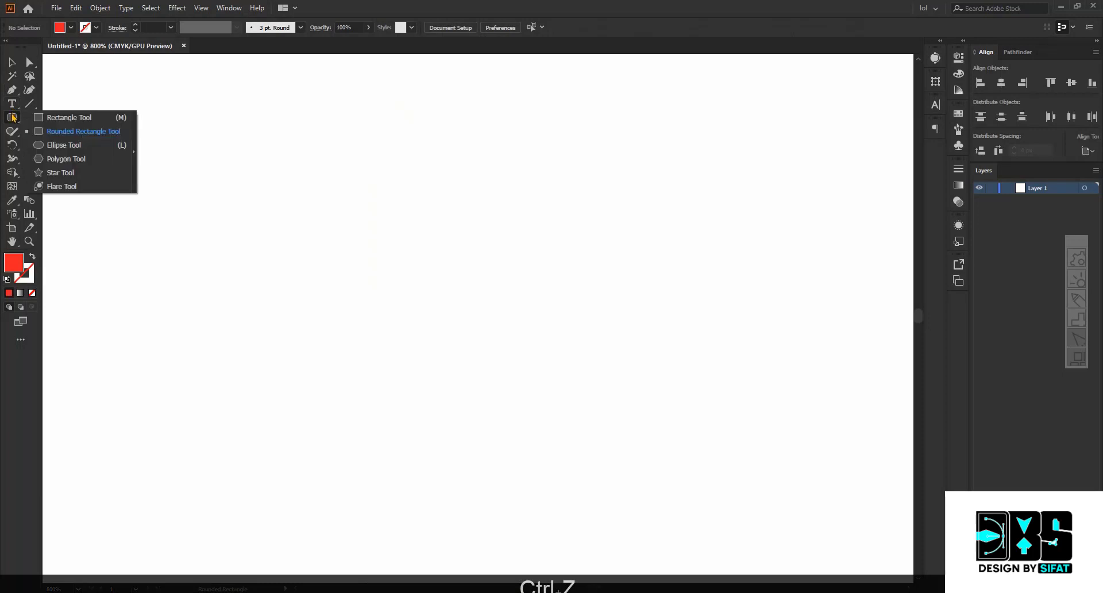
click(92, 149)
key(ctrl+z)
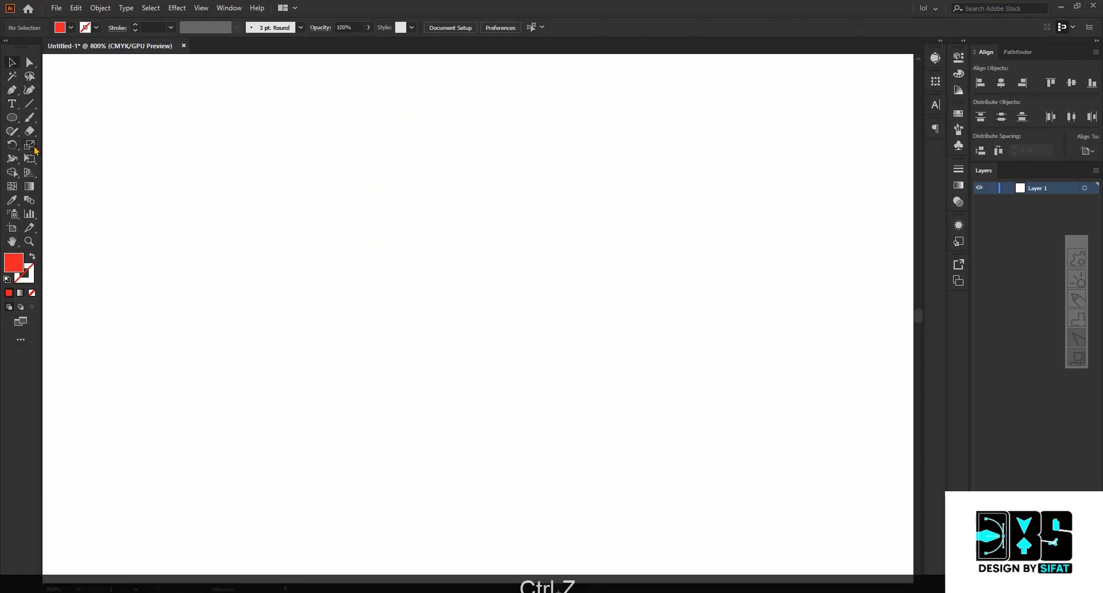
click(11, 117)
click(68, 147)
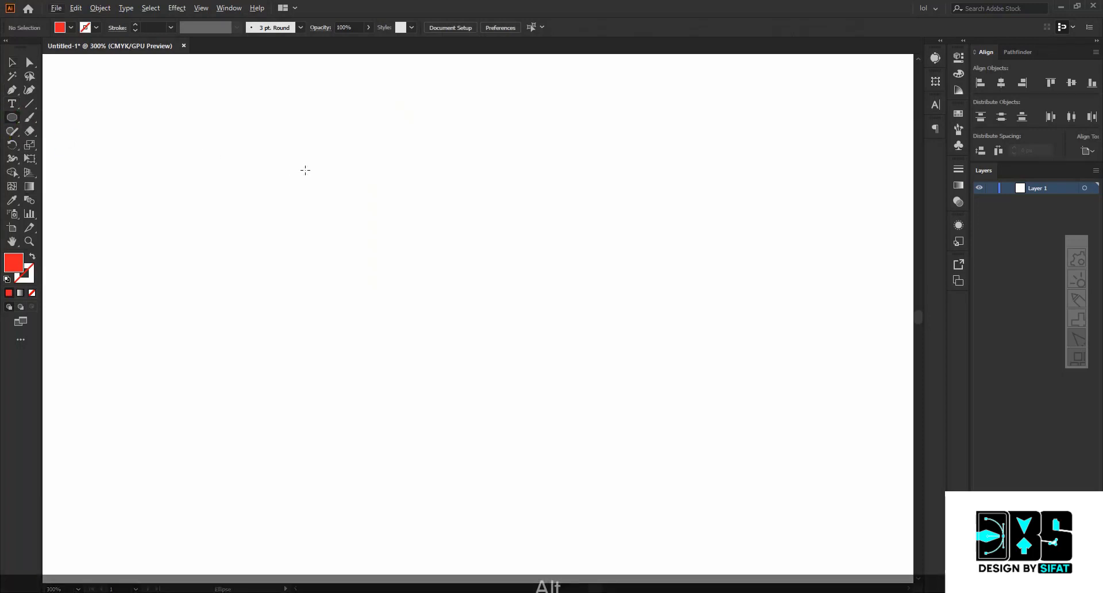
scroll(308, 170, down, 4)
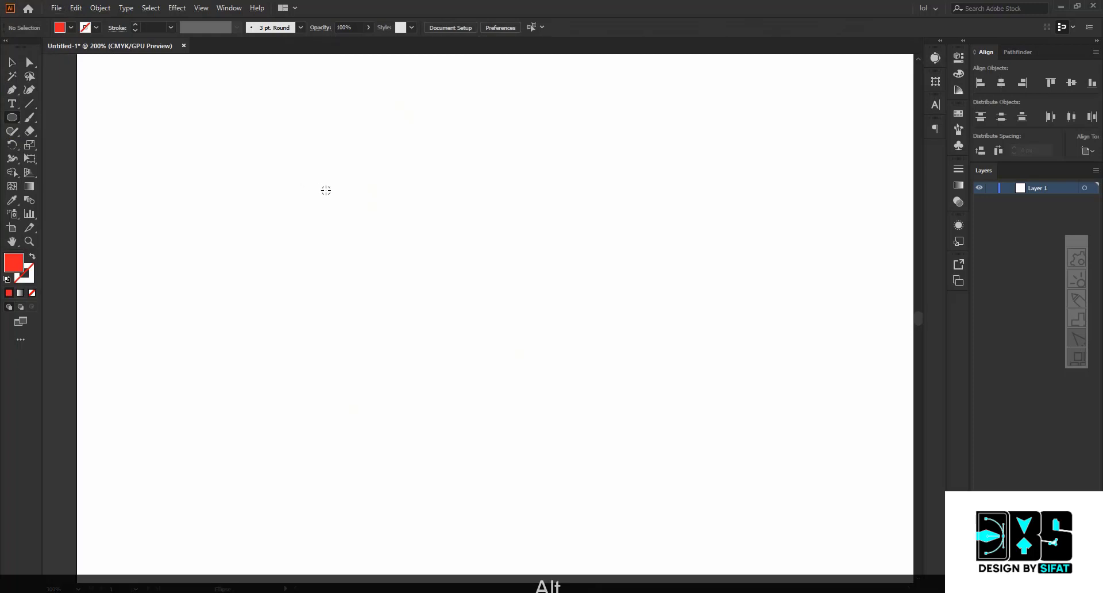
scroll(326, 190, down, 1)
drag(341, 188, 688, 395)
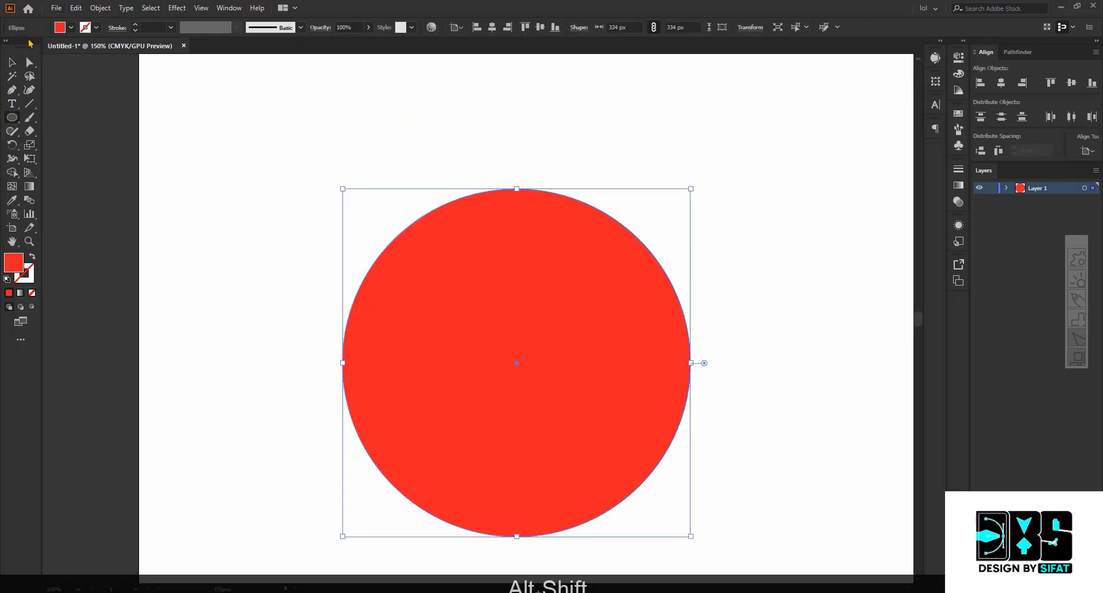
click(12, 62)
key(BackSpace)
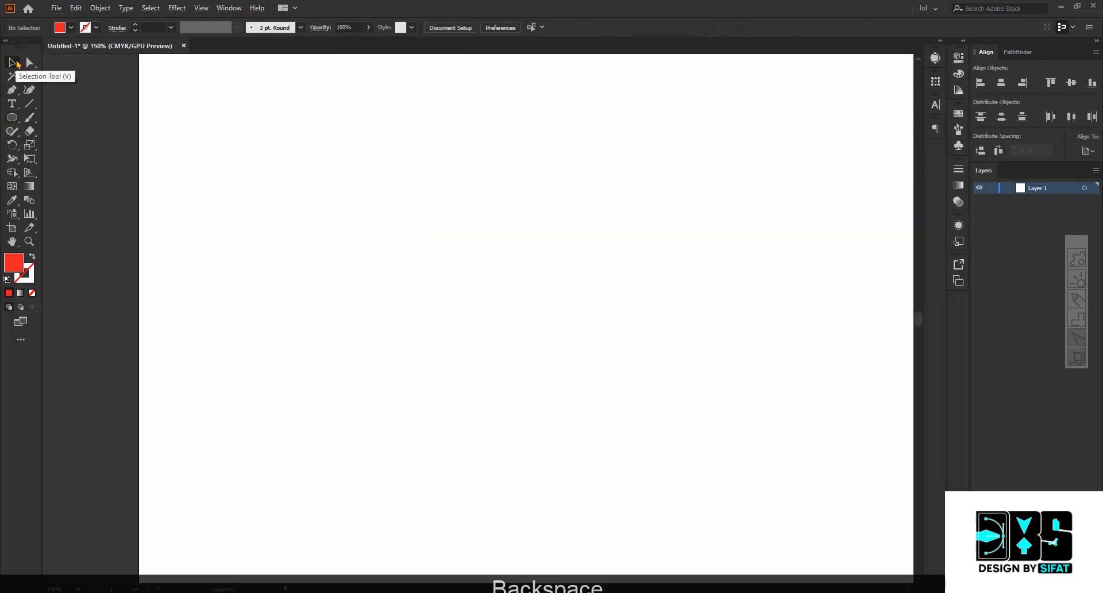
- Draw an upright red hexagon about 605 px wide and 524 px high on the artboard, and delete it
click(10, 116)
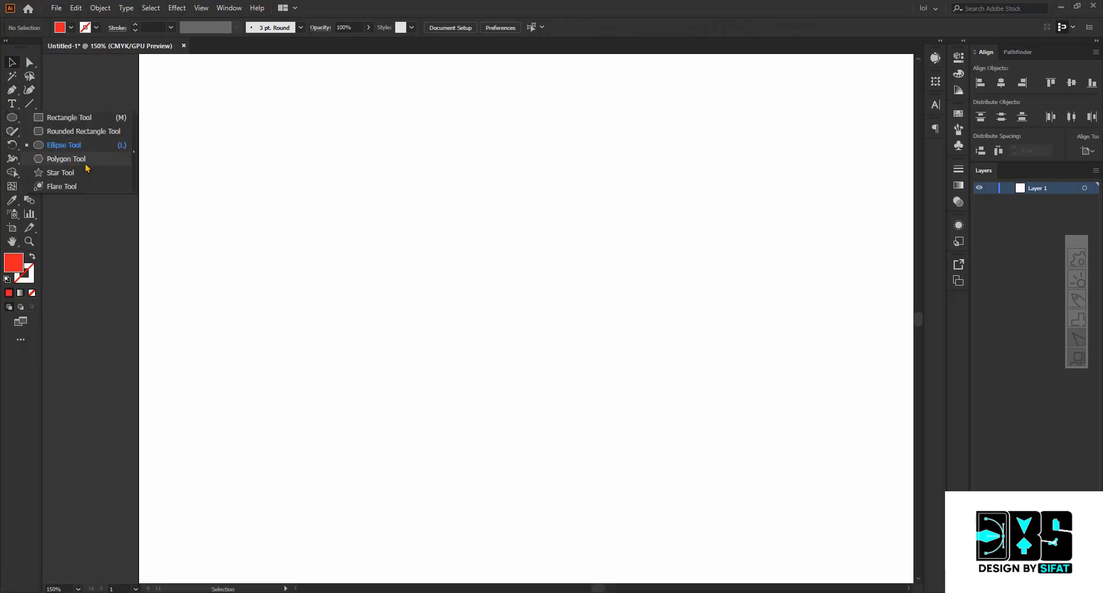
click(69, 158)
scroll(285, 219, down, 3)
scroll(380, 233, up, 3)
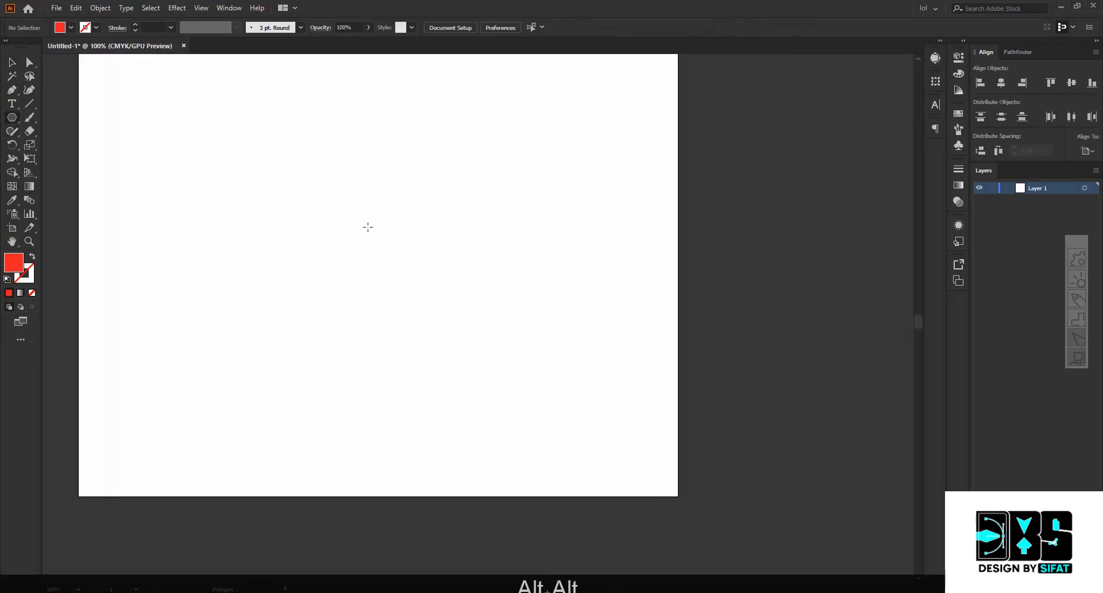
drag(335, 210, 452, 301)
drag(486, 335, 497, 342)
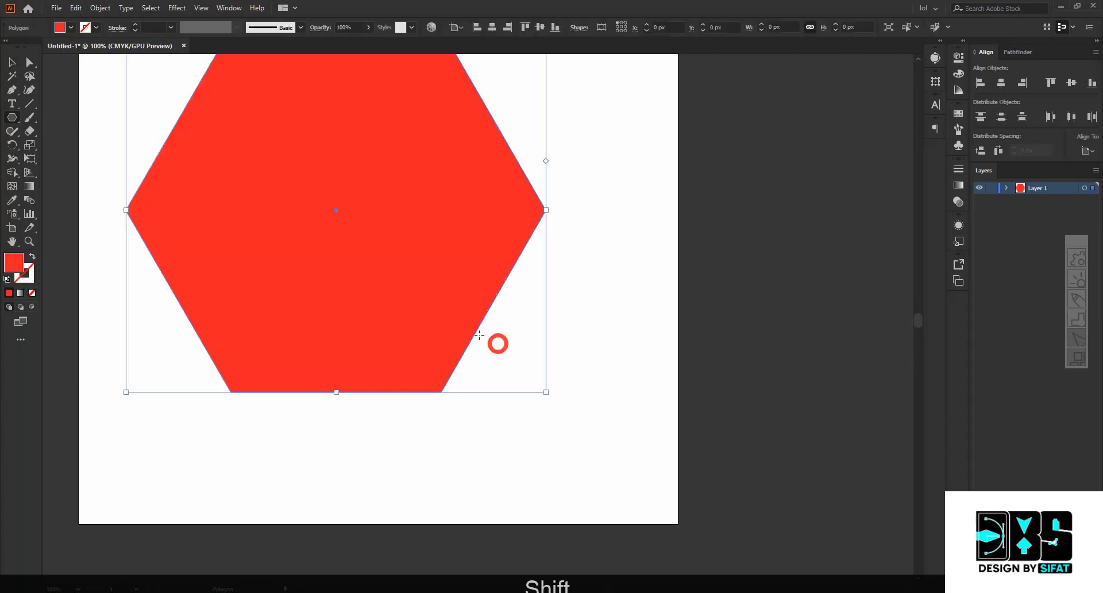
scroll(223, 138, up, 2)
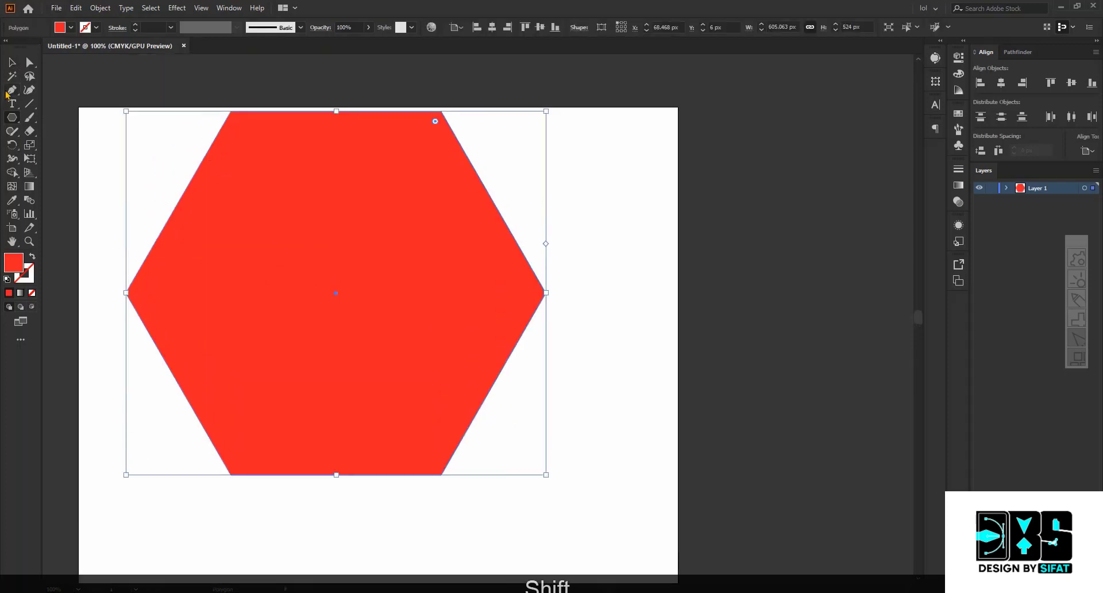
key(v)
click(173, 97)
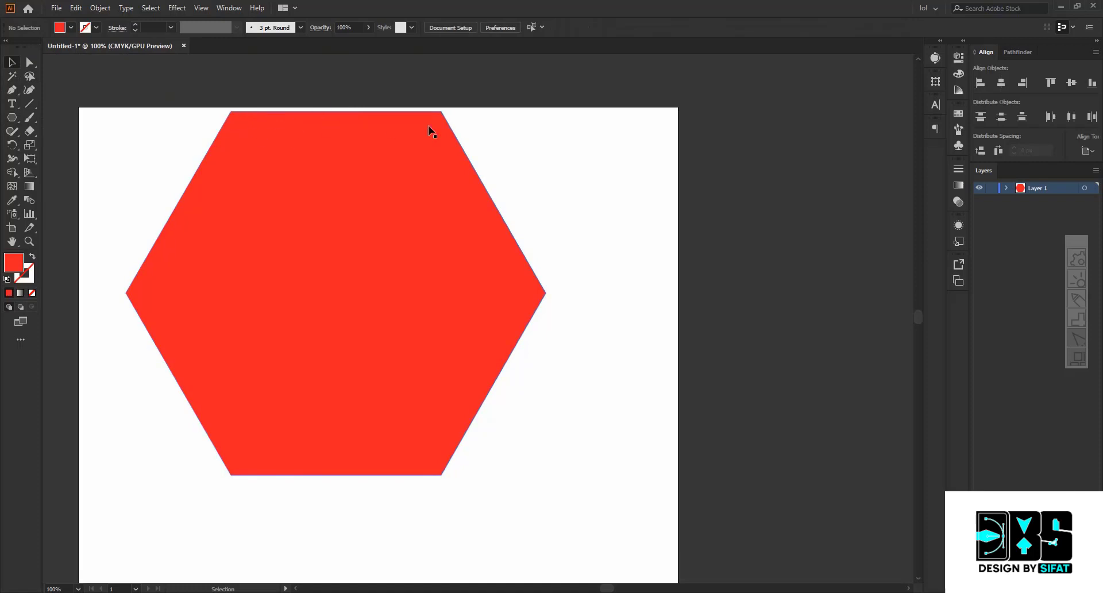
click(435, 174)
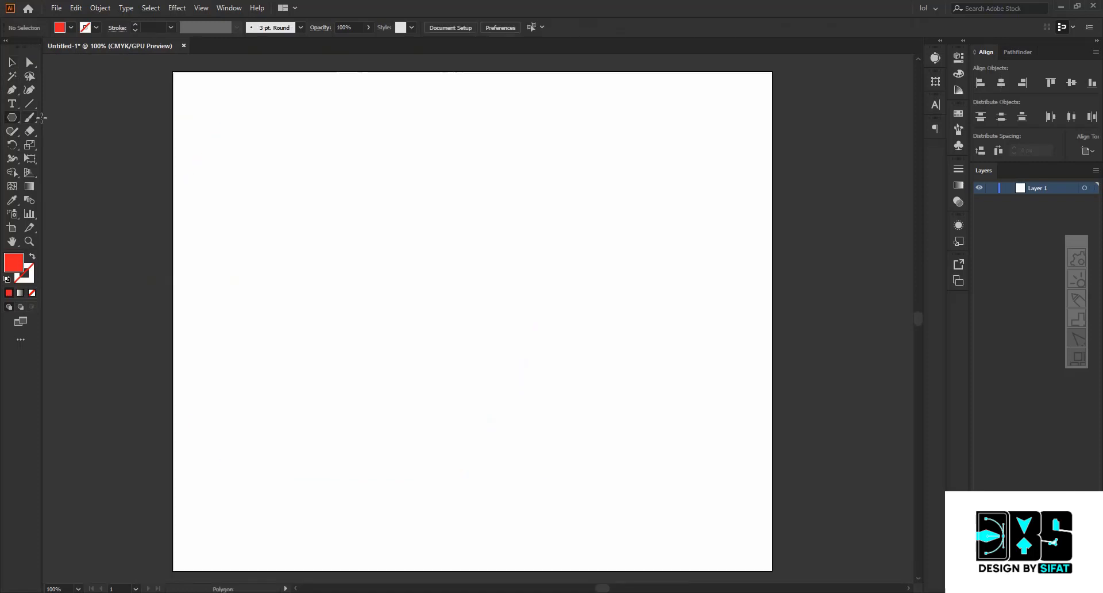
- Try drawing a red polygon while adding four sides to it, and undo it
scroll(367, 253, down, 1)
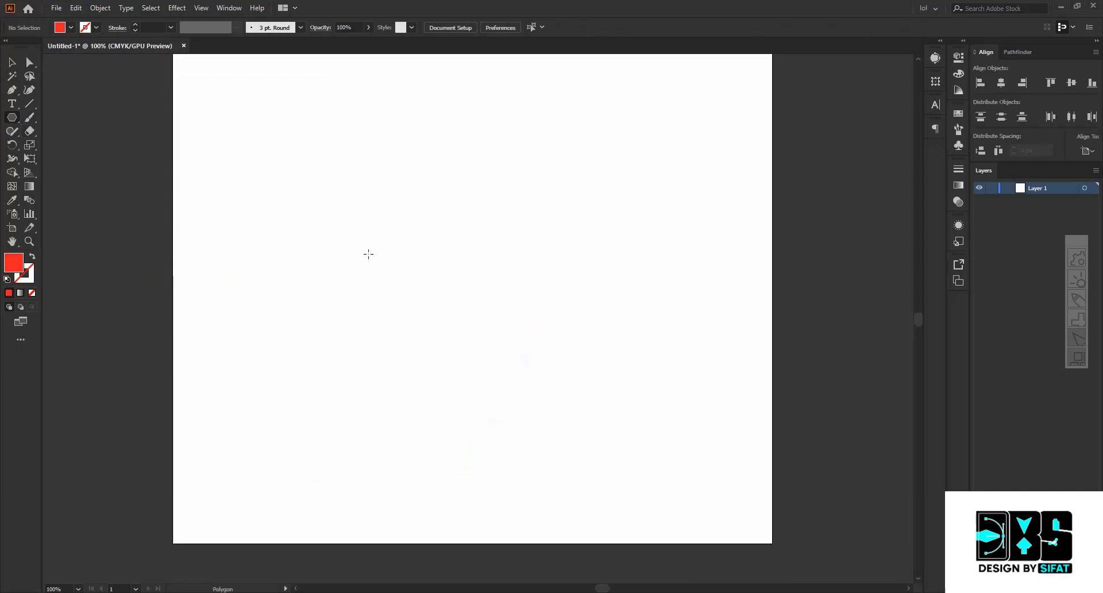
drag(387, 222, 467, 320)
key(Up)
key(Up)
key(Up)
key(Up)
key(ctrl+z)
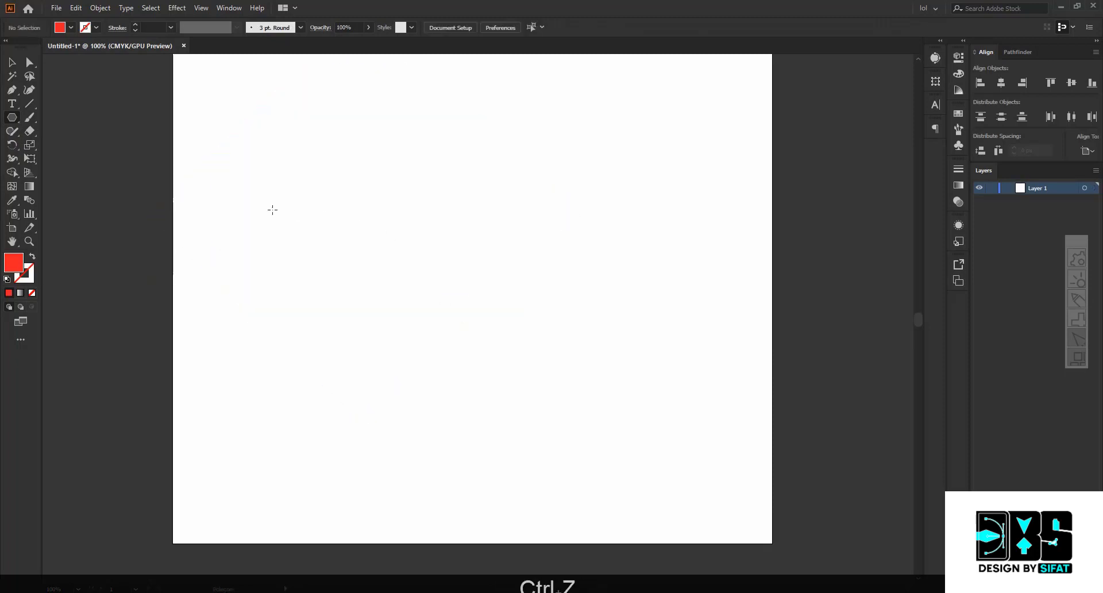
- Try drawing a red polygon while raising its number of sides and reducing it to the minimum, and undo it
drag(354, 184, 469, 244)
key(Up)
key(Up)
key(Up)
key(Up)
key(Up)
key(Up)
key(Up)
key(Up)
key(Down)
key(Down)
key(Down)
key(Down)
key(Down)
key(Down)
key(Down)
key(Down)
key(Down)
key(Down)
key(Down)
key(Down)
key(ctrl+z)
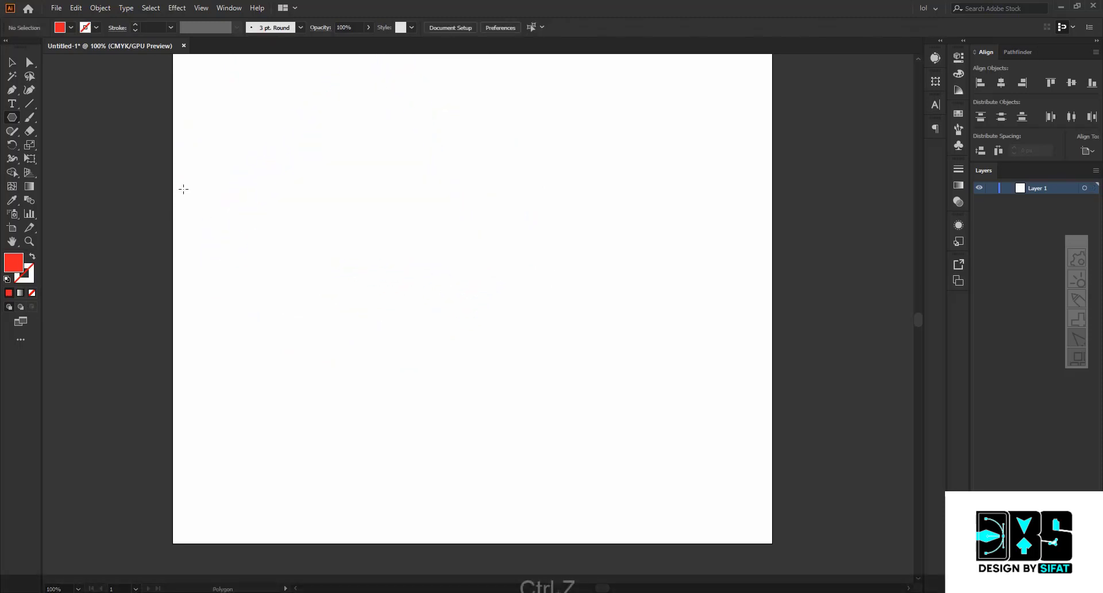
- Try drawing a red star near the middle of the artboard, and undo it
click(12, 117)
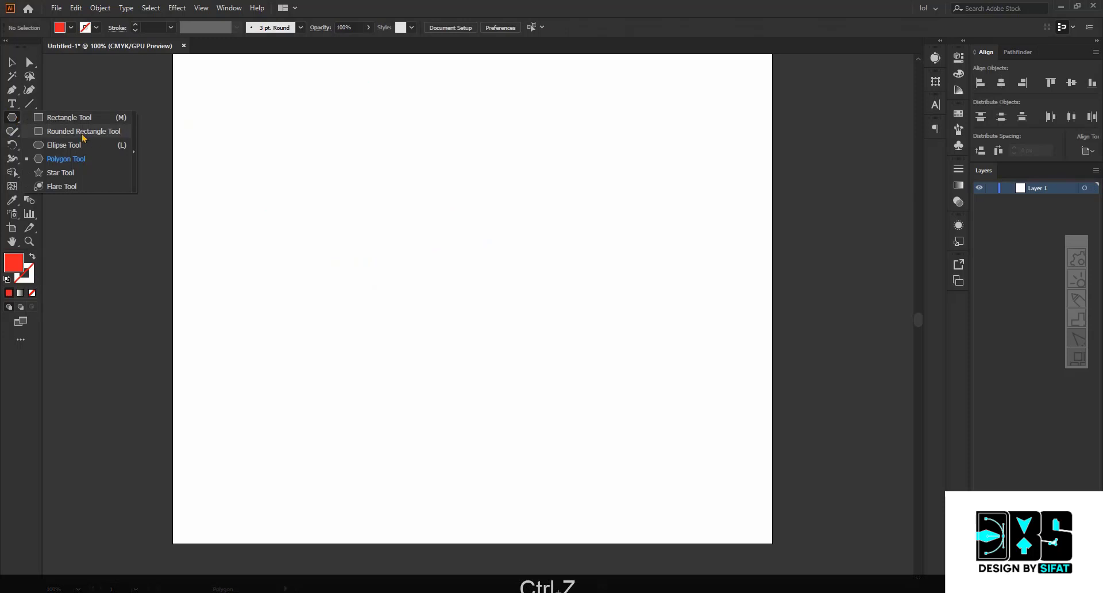
click(90, 176)
drag(422, 203, 525, 298)
key(ctrl+z)
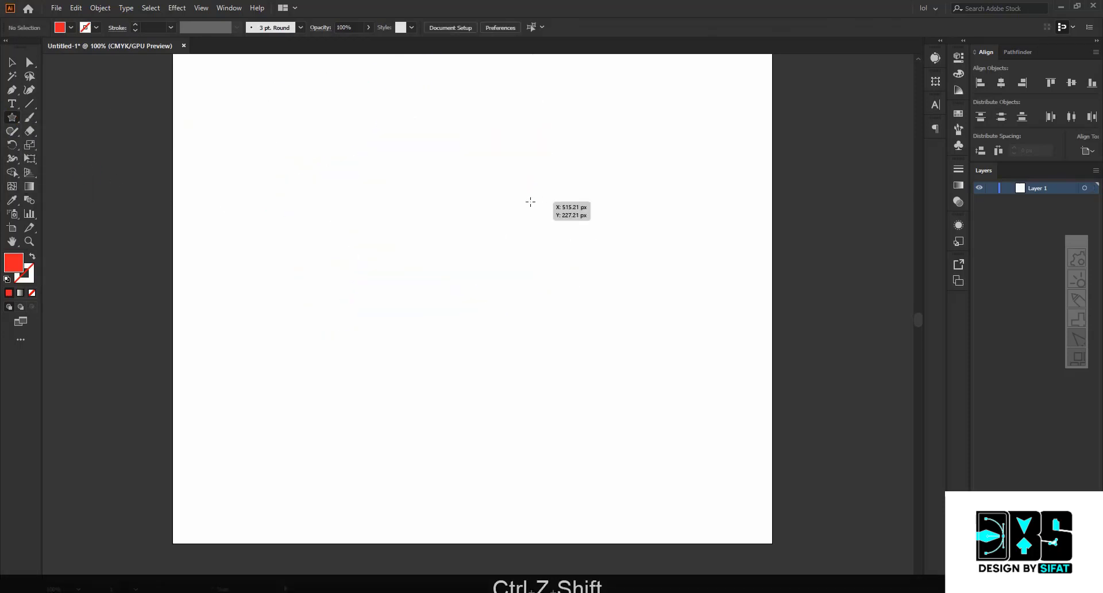
- Draw a star while adding and removing points until it is a triangle about 344 px wide and 304 px high, and delete it
drag(412, 197, 528, 268)
key(Up)
key(Up)
key(Up)
key(Down)
key(Down)
key(Down)
key(Down)
key(Down)
key(Down)
right_click(19, 120)
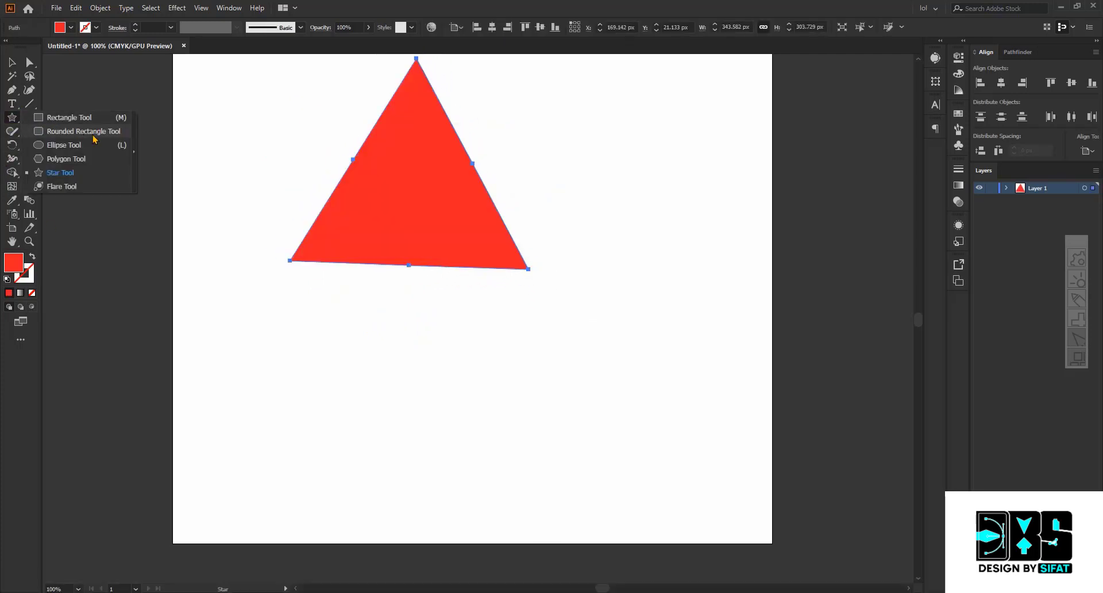
click(11, 62)
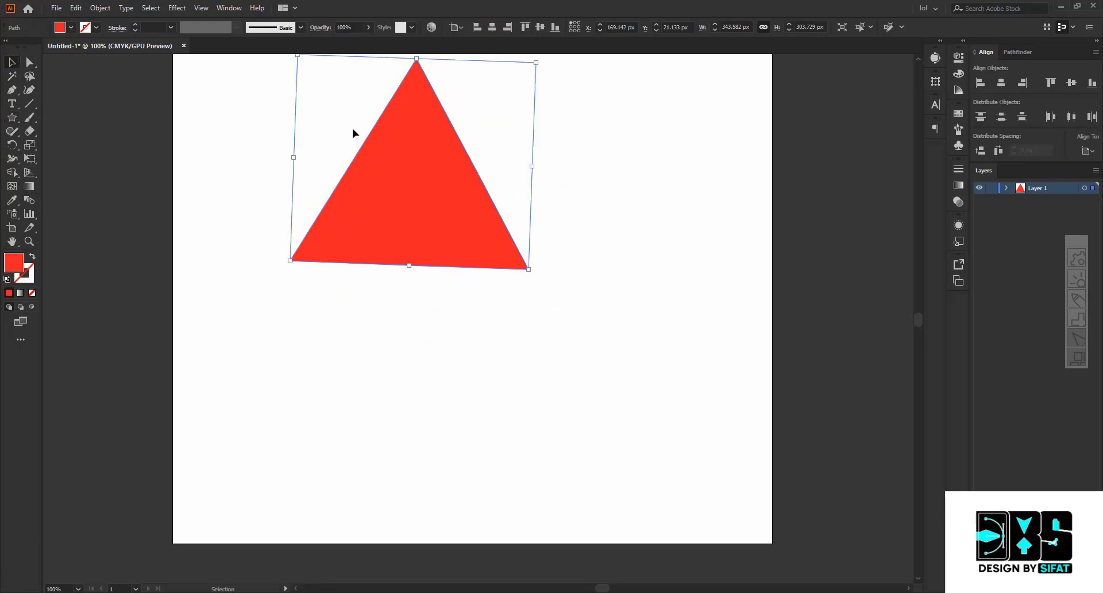
key(BackSpace)
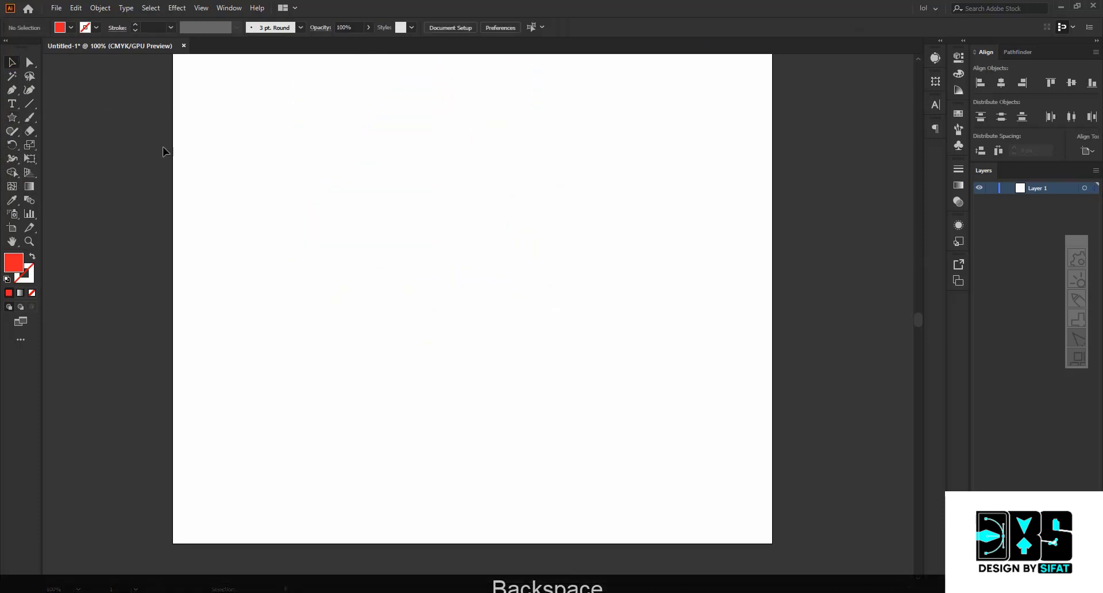
- Draw a red square about 289 px wide near the middle of the artboard, and move it up and left
right_click(12, 118)
click(66, 118)
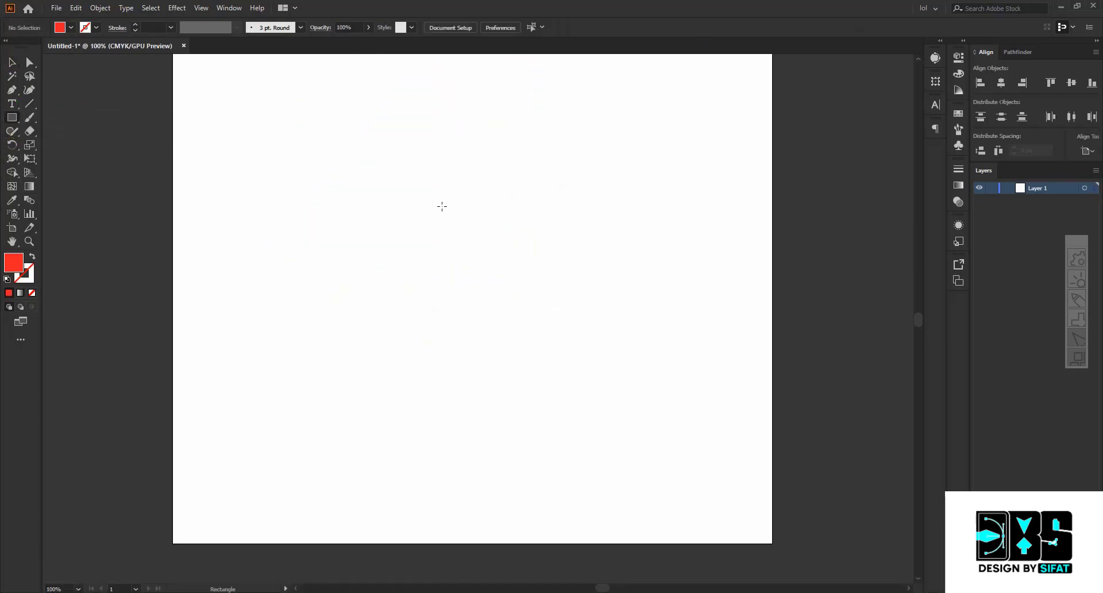
drag(433, 202, 633, 343)
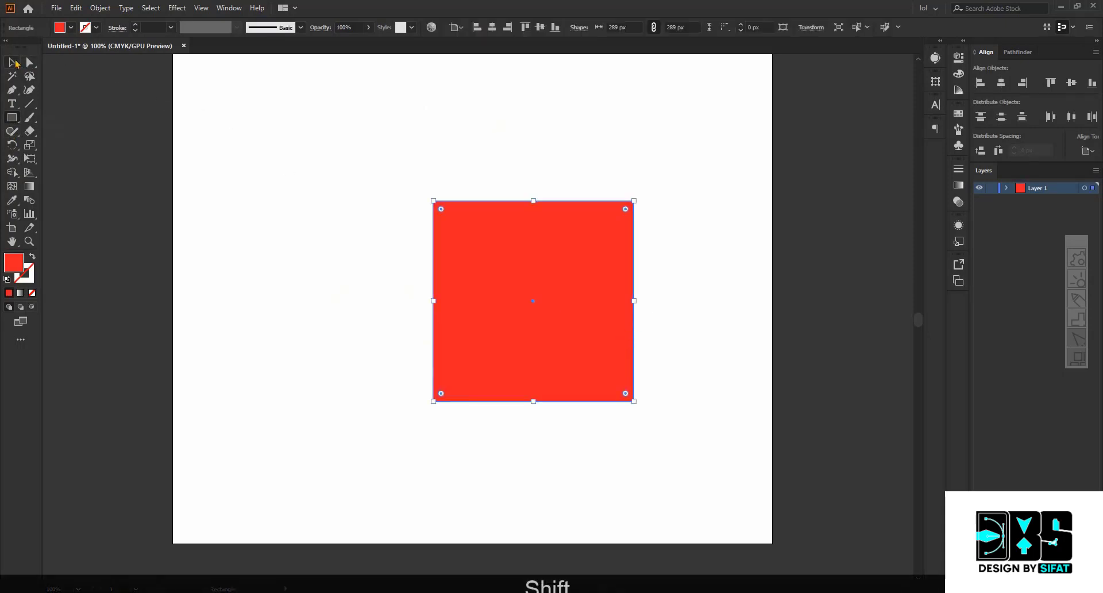
click(11, 62)
drag(489, 254, 395, 231)
- Examine the red square's top edge at high magnification, and compare the square selected and deselected
alt+scroll(419, 229, up, 2)
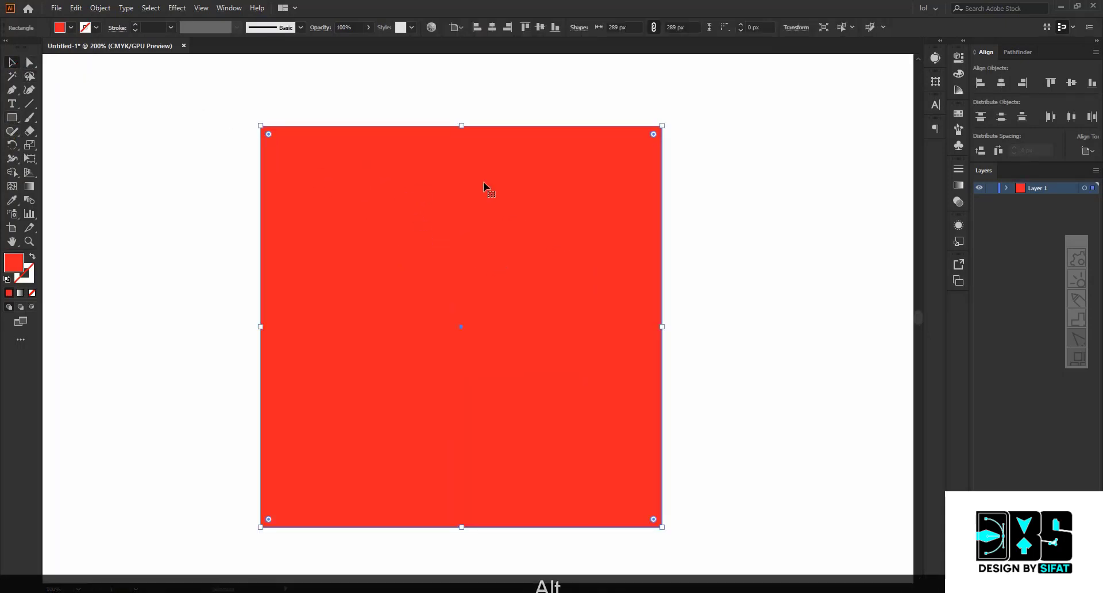
click(311, 120)
scroll(311, 130, up, 5)
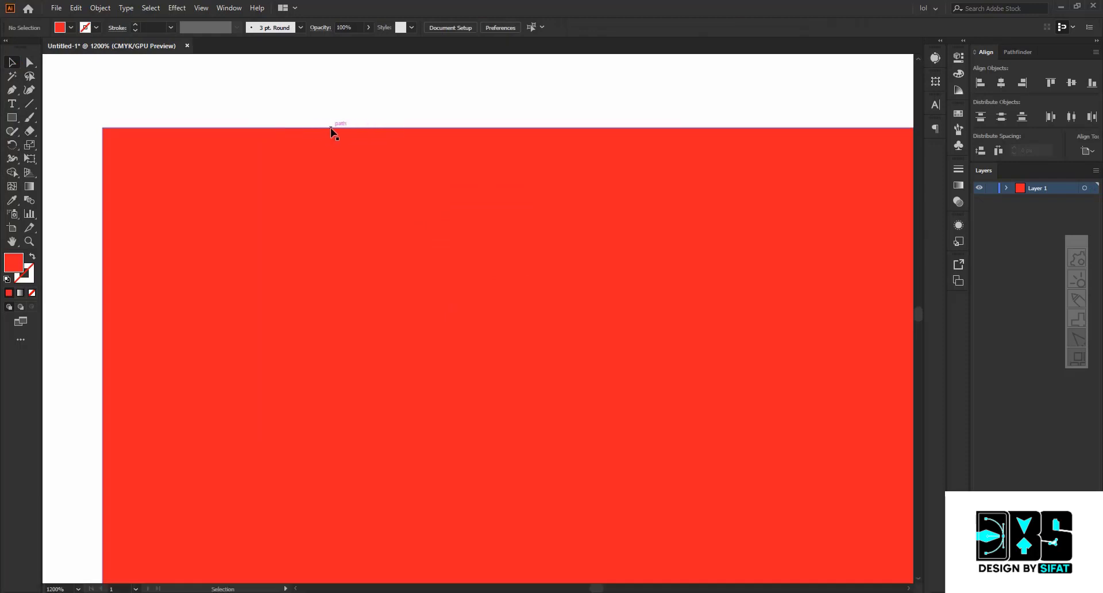
scroll(257, 156, down, 2)
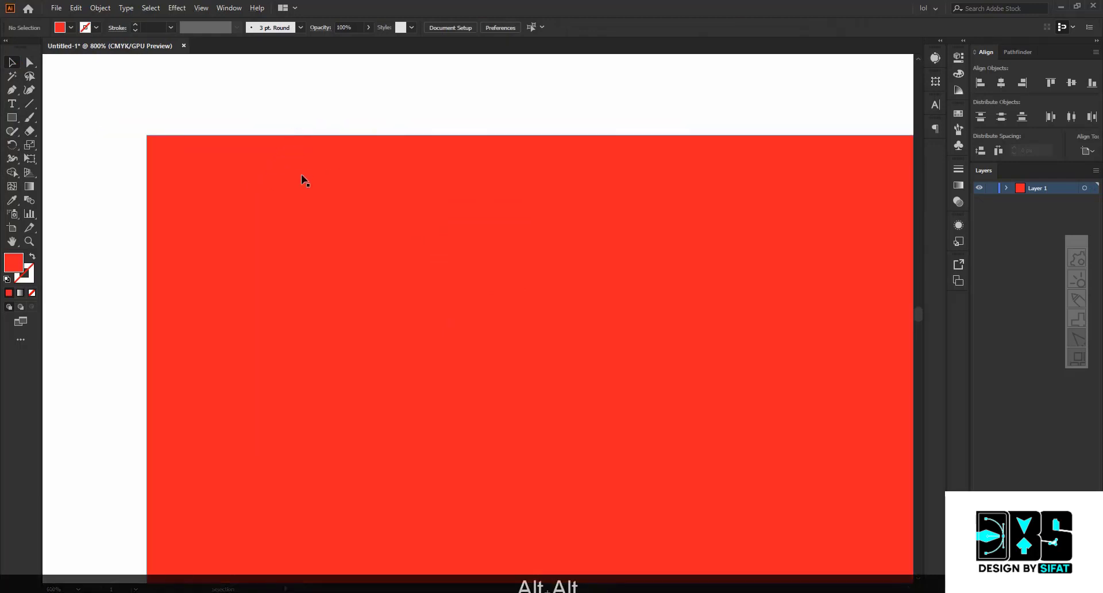
scroll(349, 207, down, 3)
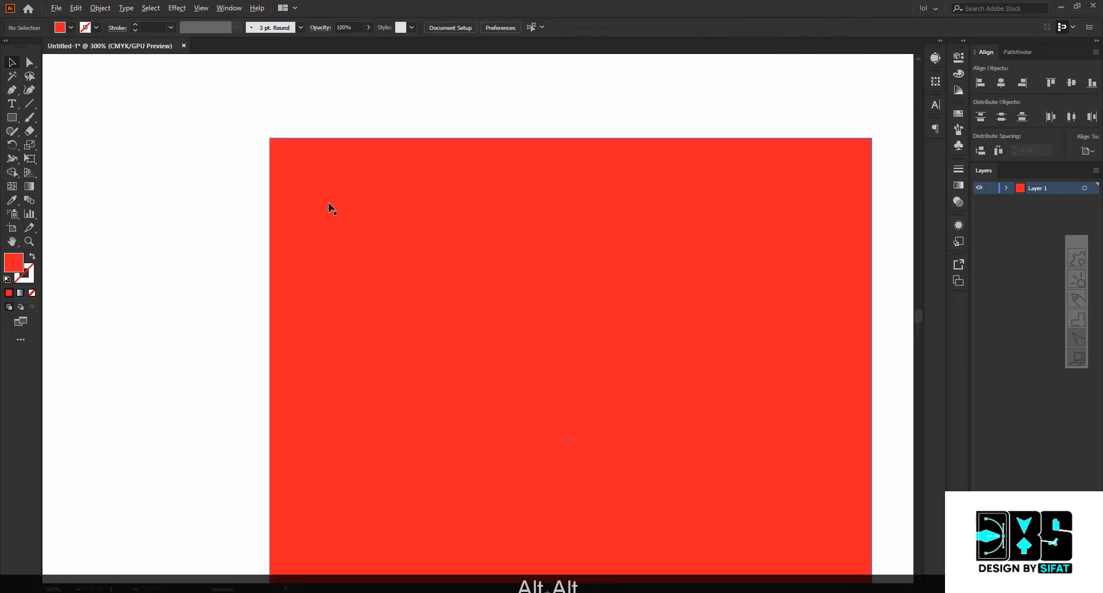
scroll(331, 165, up, 5)
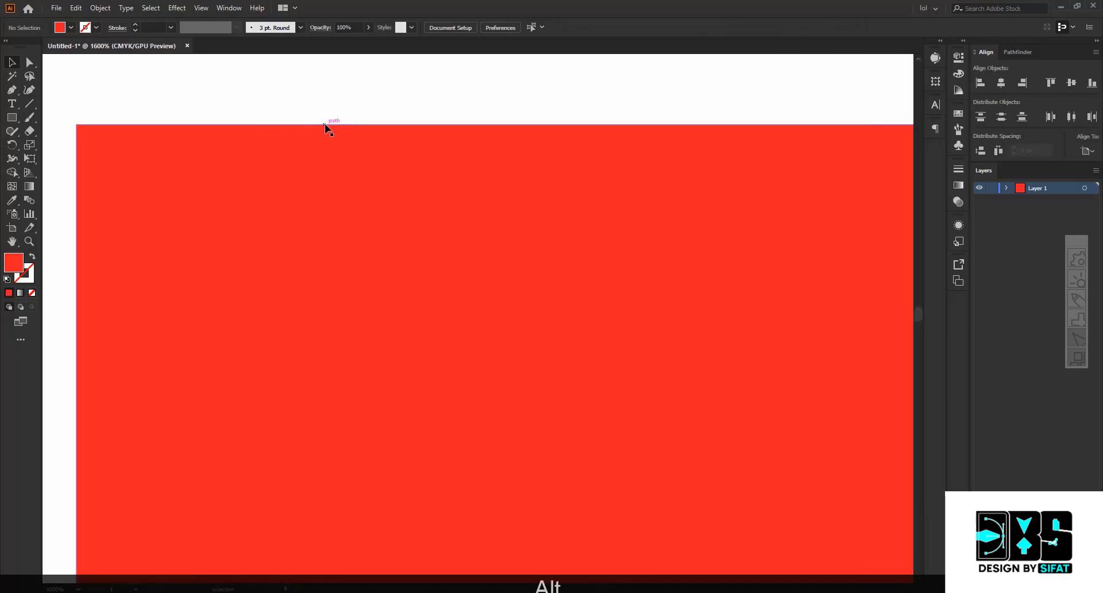
scroll(317, 126, down, 5)
click(353, 214)
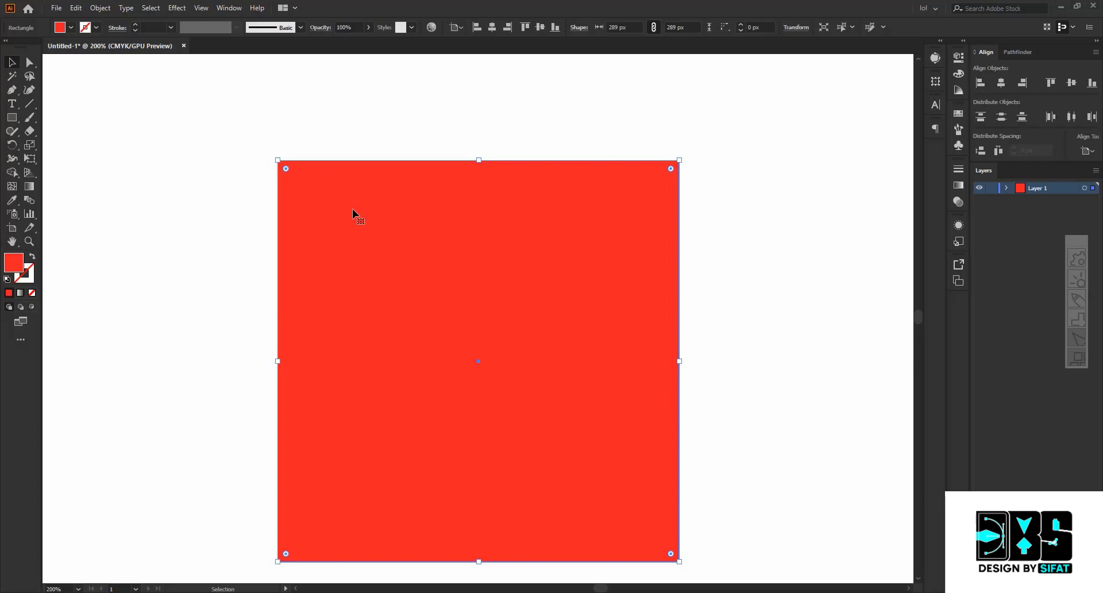
click(311, 154)
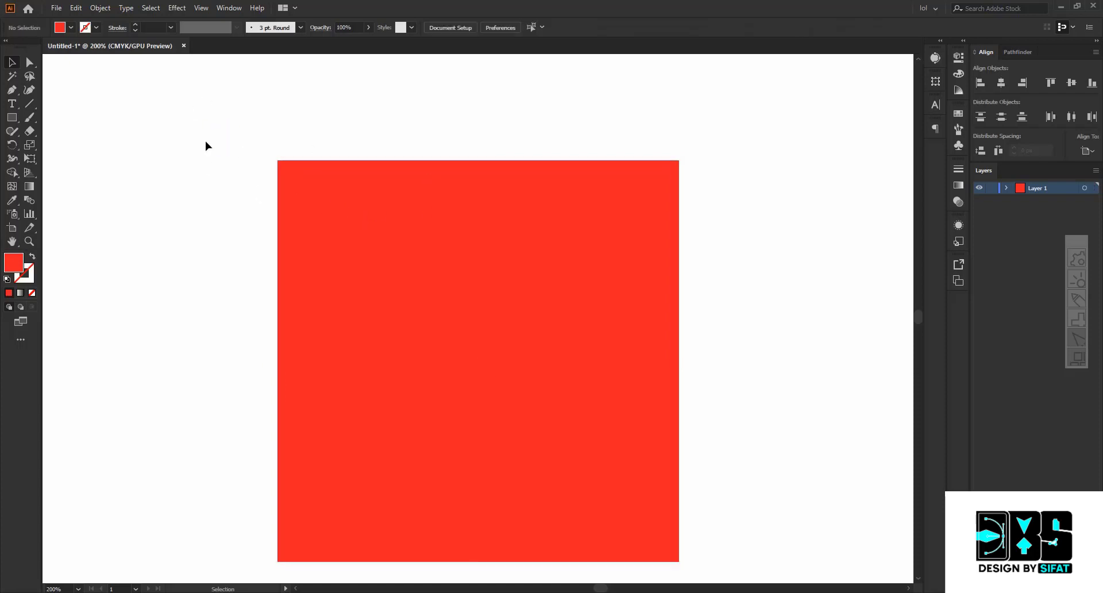
click(448, 291)
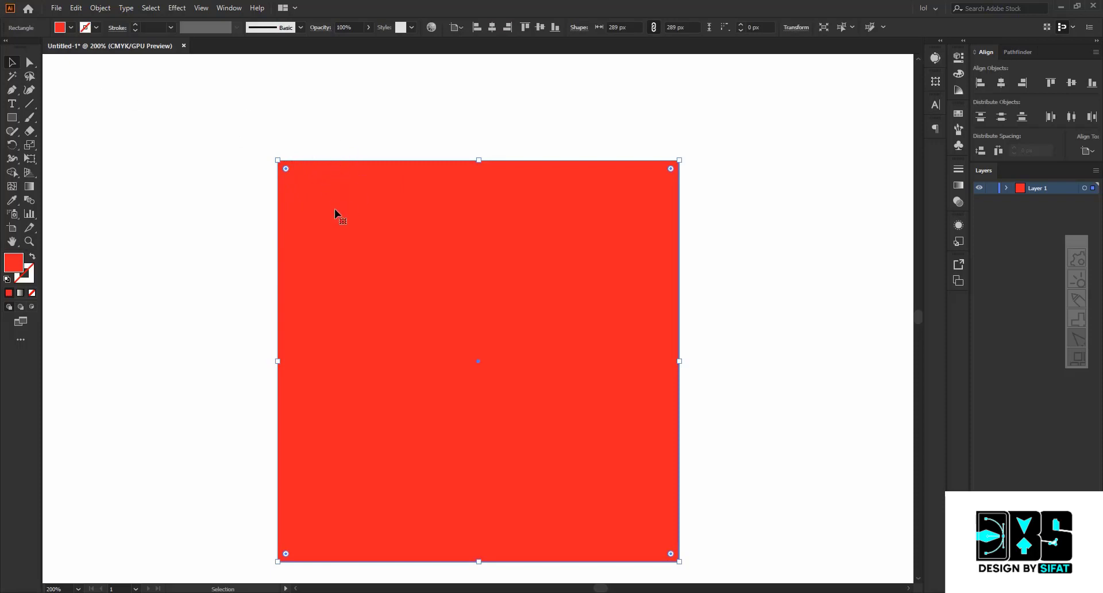
click(264, 195)
- Try several swatch colours as the square's fill in turn, including yellow, green, blue, brown and purple
click(352, 233)
click(70, 28)
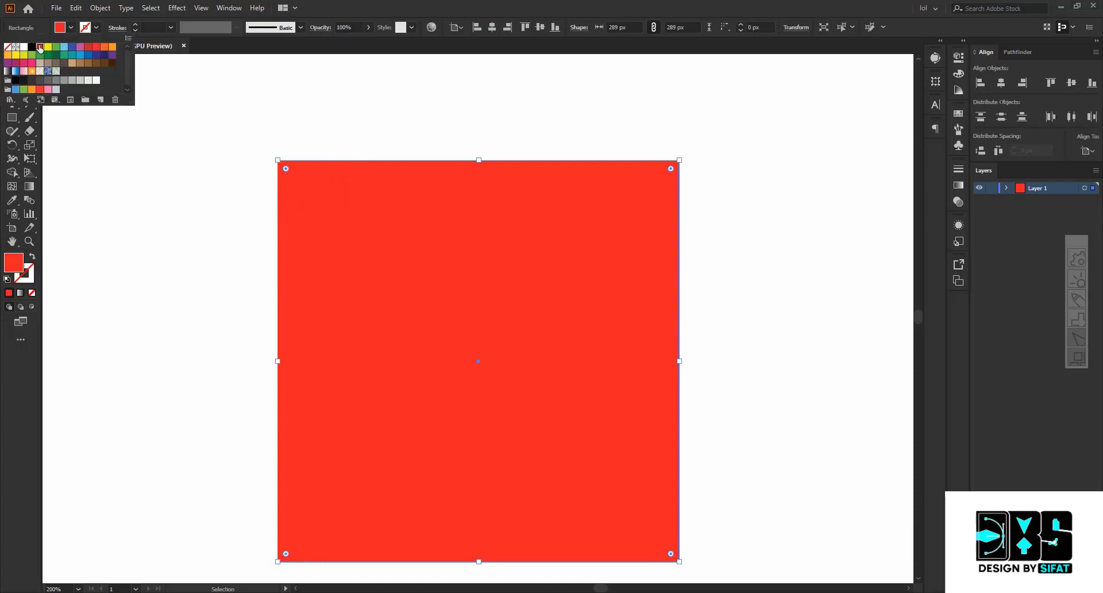
click(48, 47)
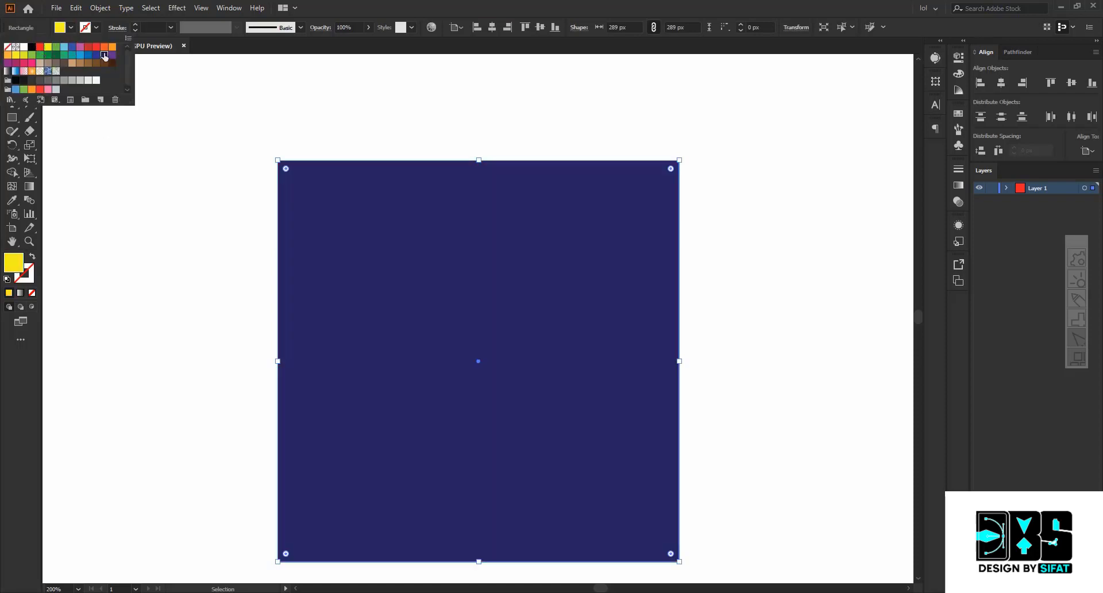
click(46, 57)
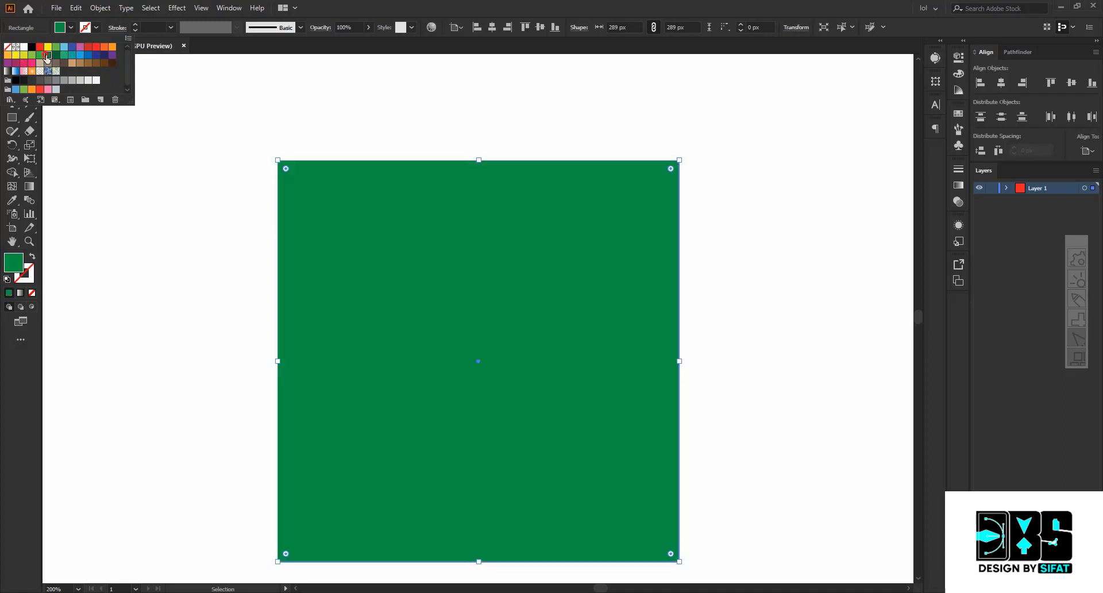
click(79, 54)
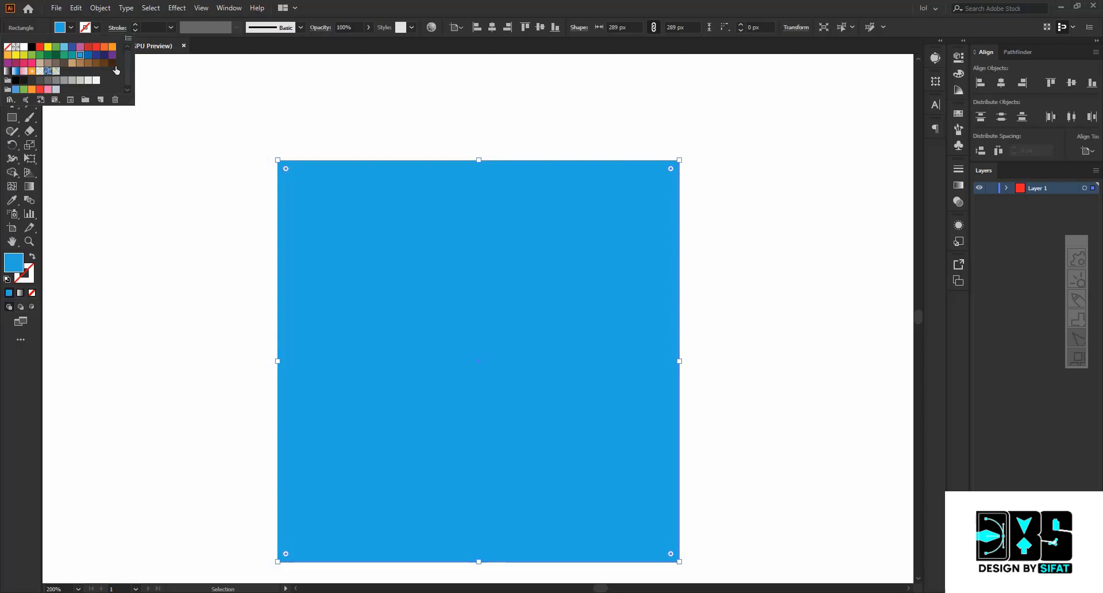
click(96, 46)
click(112, 47)
click(80, 55)
click(88, 63)
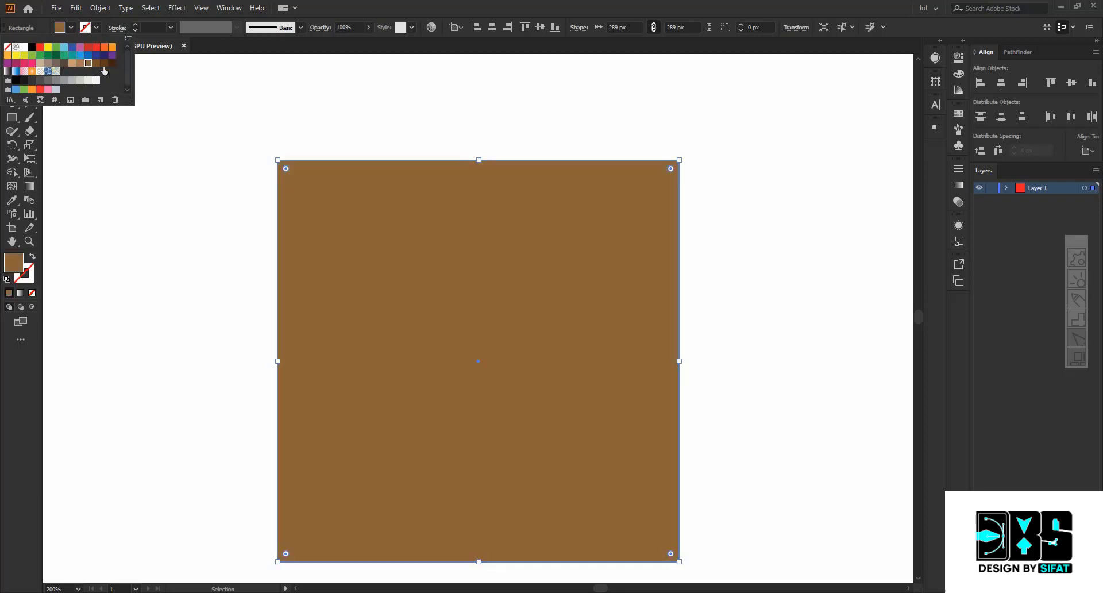
click(104, 63)
click(112, 54)
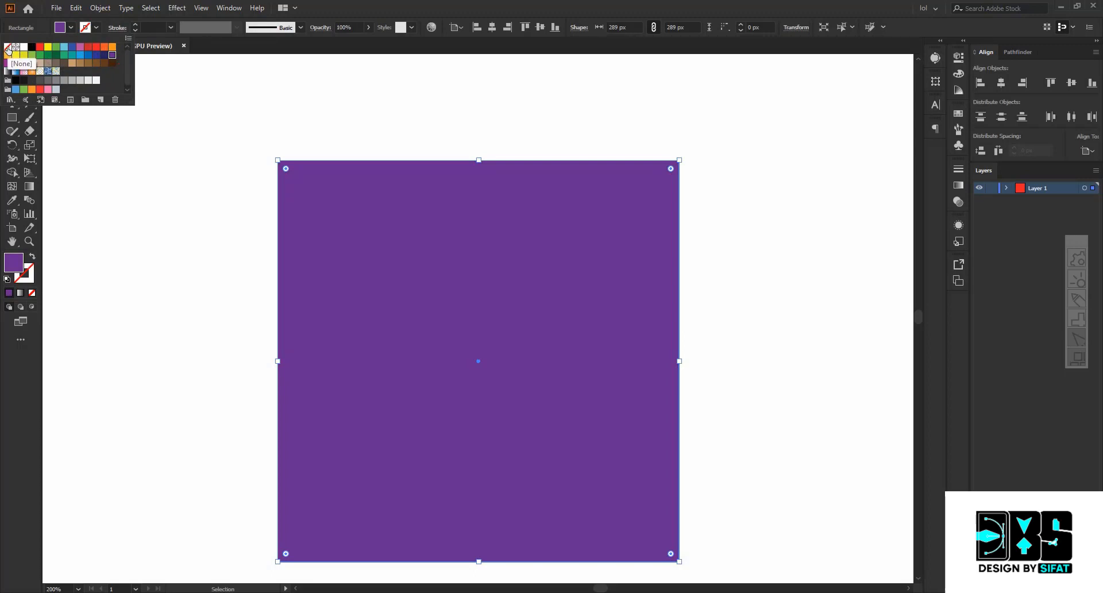
- Set the square's fill to None and deselect it
click(8, 49)
click(219, 101)
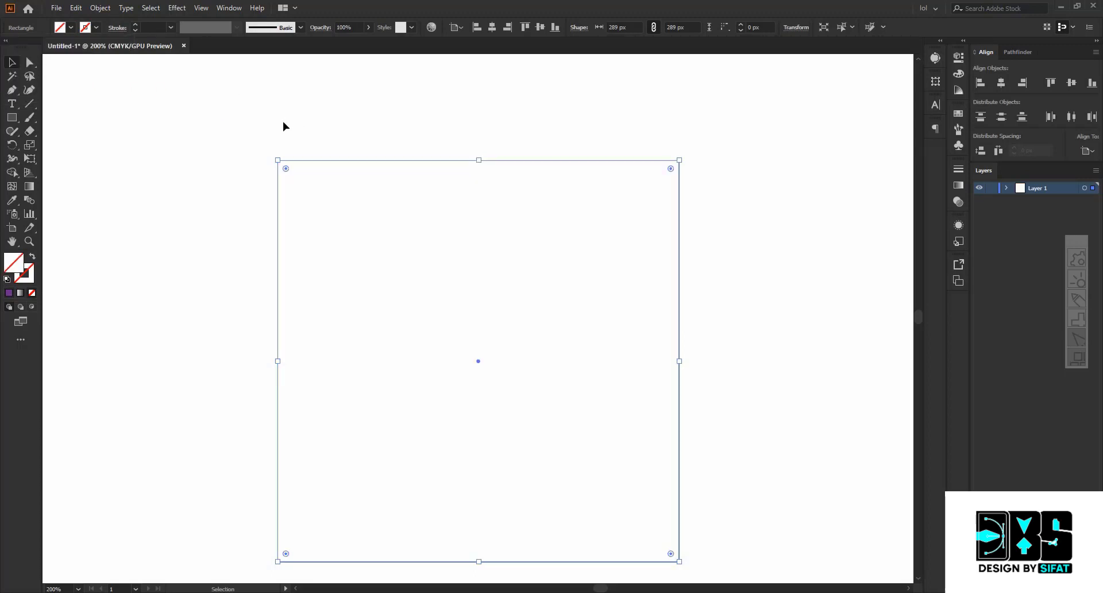
click(241, 118)
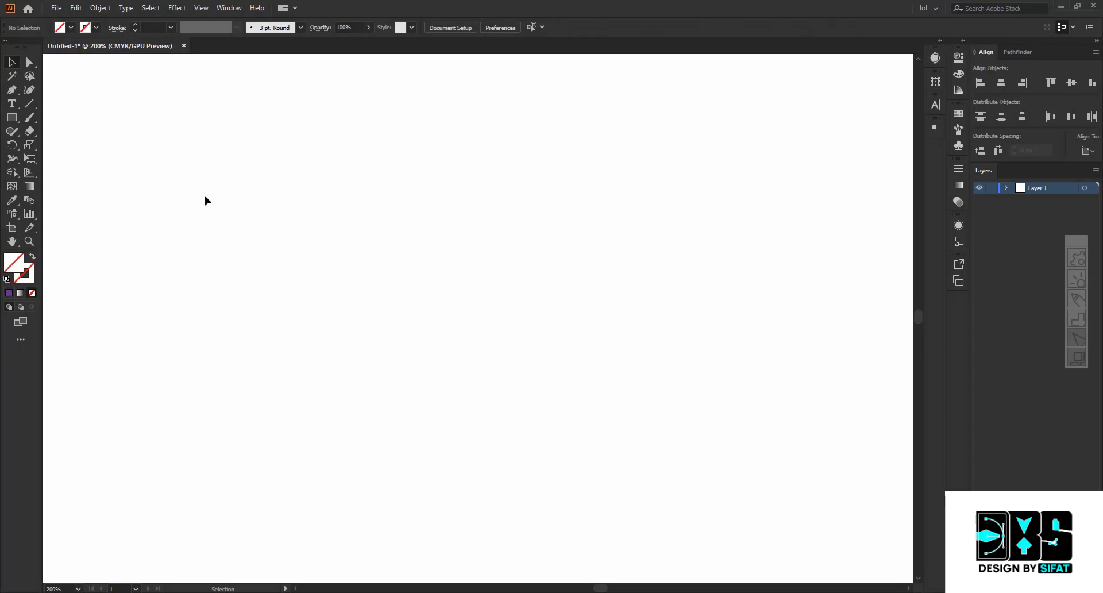
- Marquee-select the area of the unfilled square to show its outline, and deselect it
drag(172, 197, 477, 214)
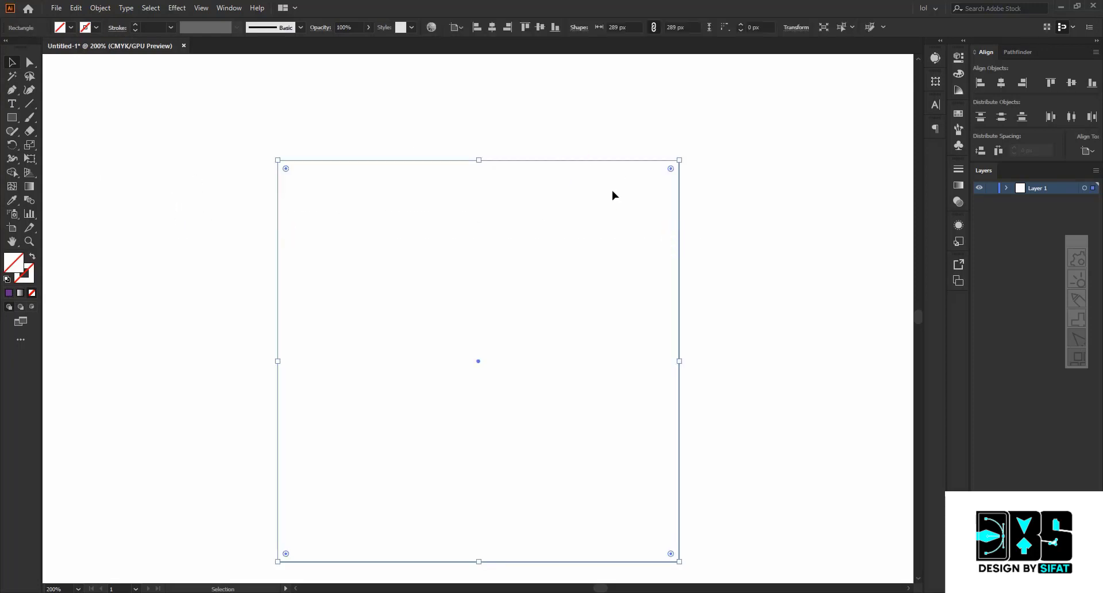
click(393, 133)
alt+scroll(398, 165, down, 3)
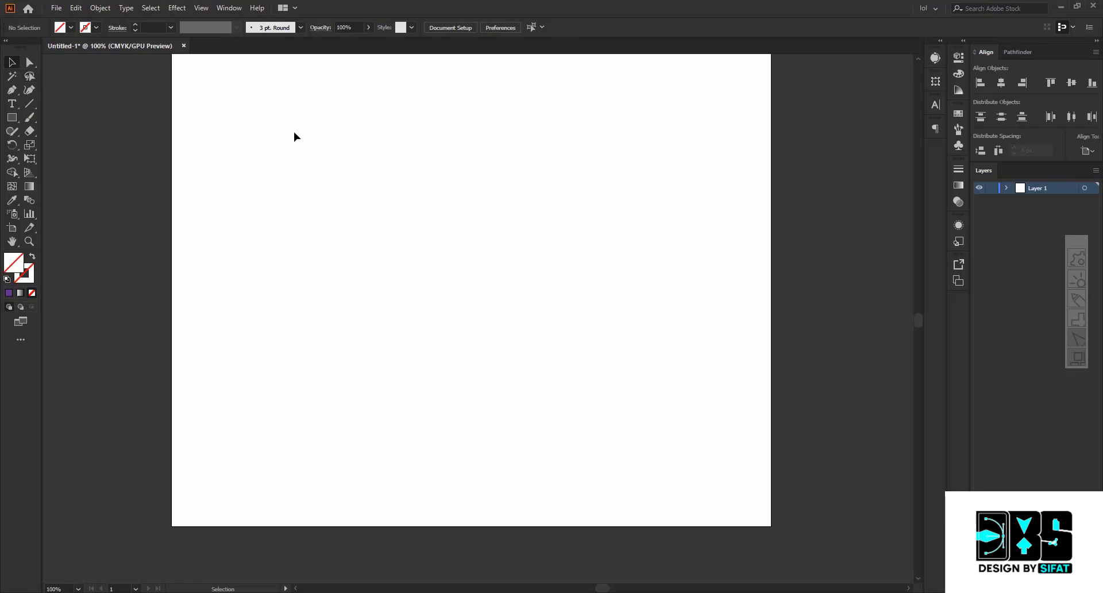
- Select the unfilled square with a marquee and set its fill to orange
drag(297, 136, 508, 249)
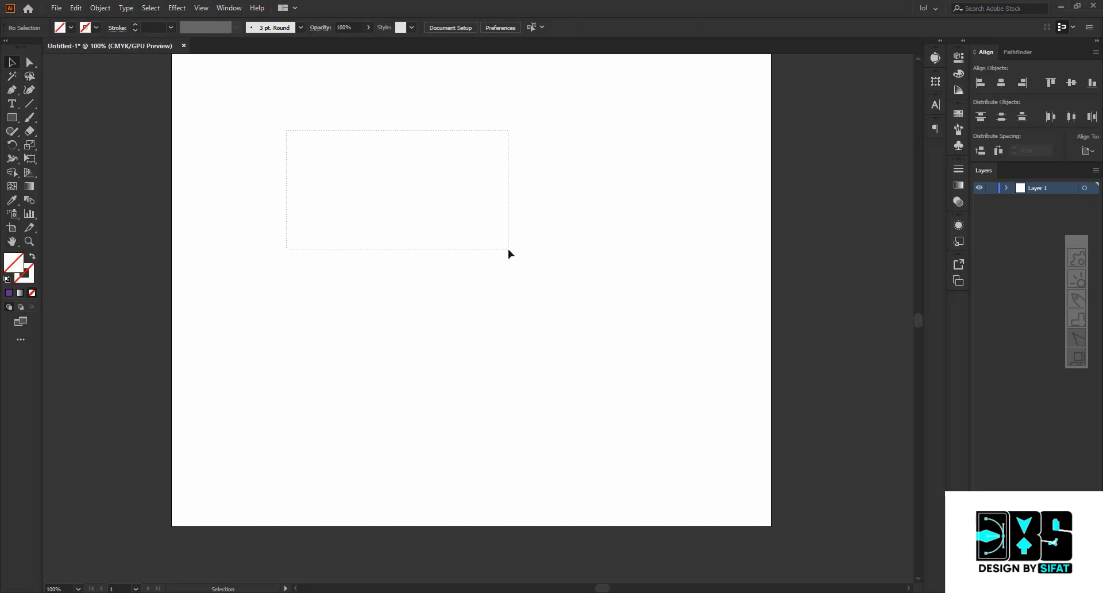
key(ctrl+z)
click(95, 27)
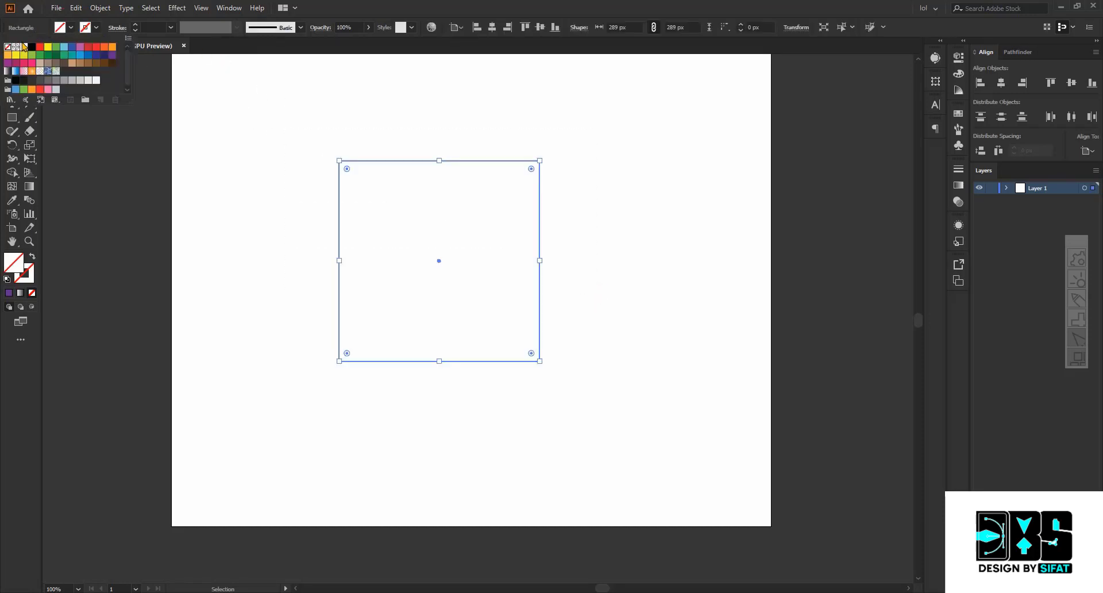
click(105, 47)
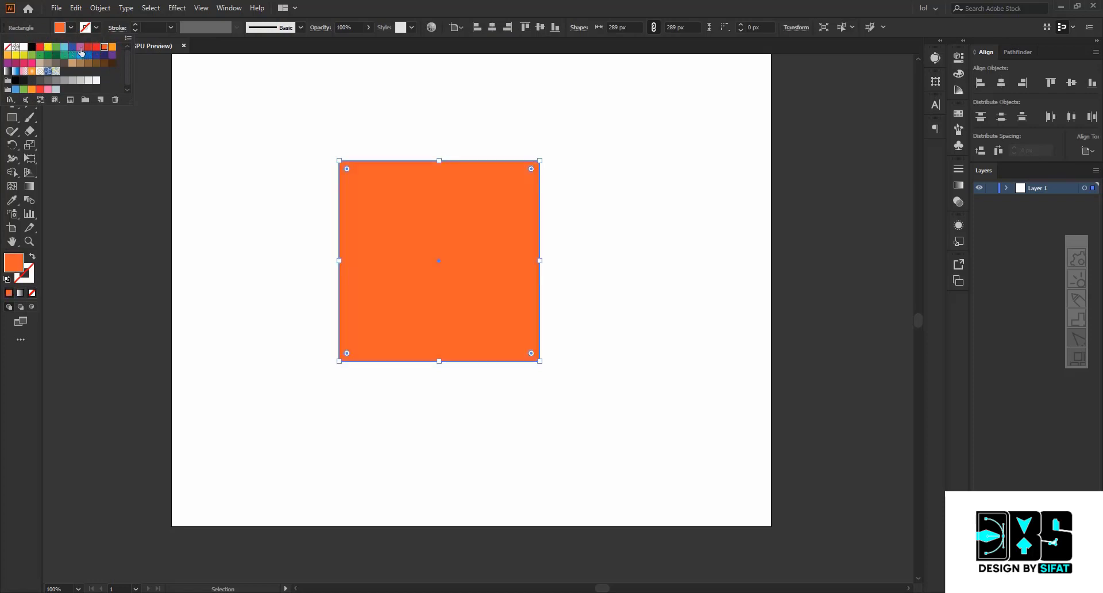
click(261, 116)
- Select the orange square again, set its fill back to None, and deselect it
drag(298, 149, 395, 209)
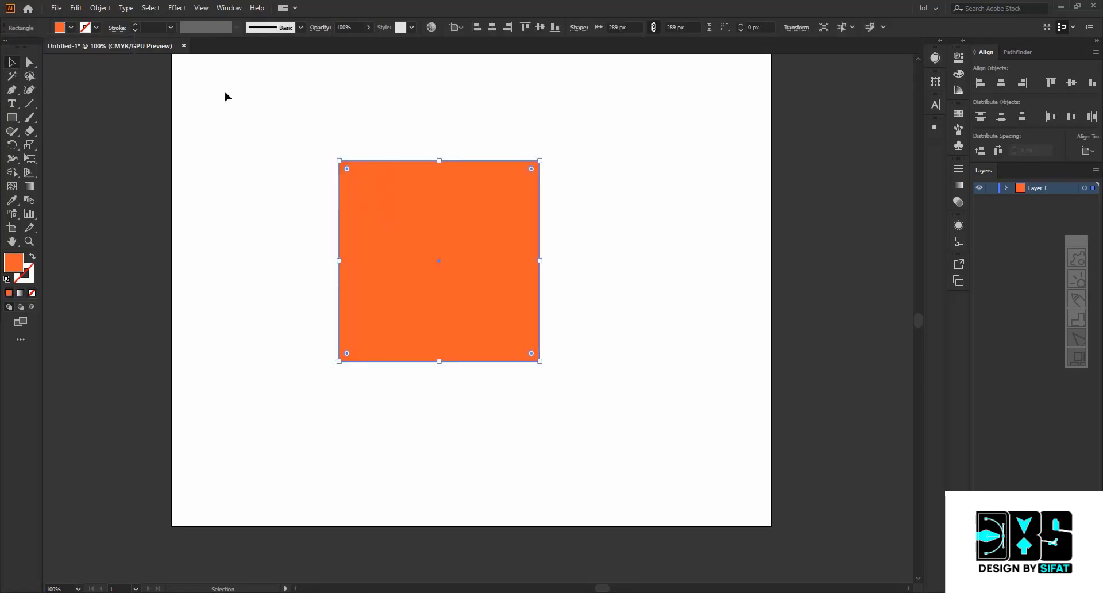
click(70, 28)
click(8, 47)
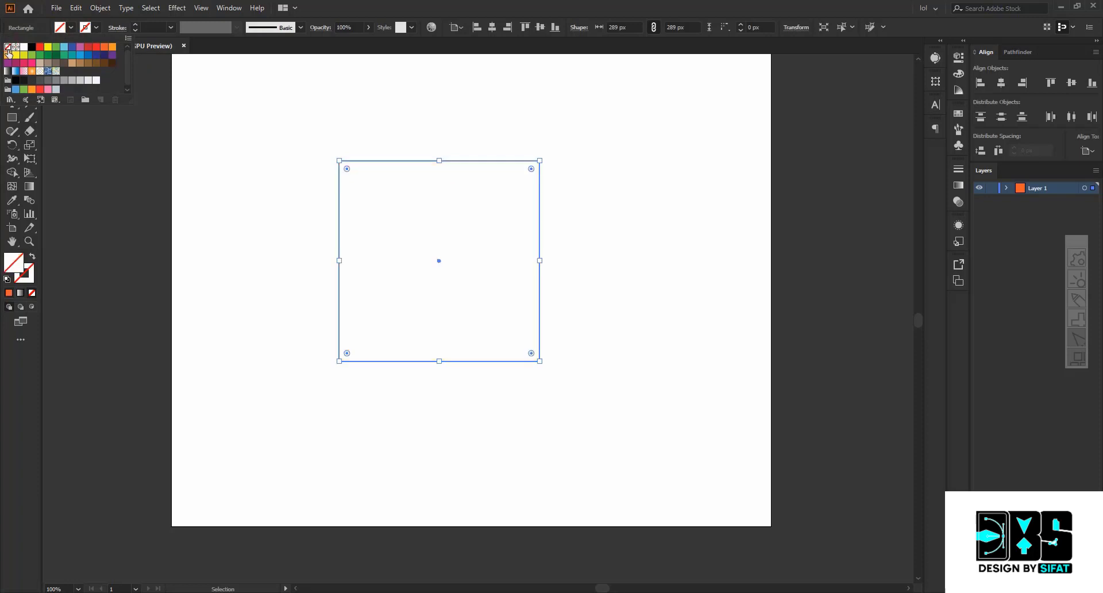
click(235, 104)
click(235, 103)
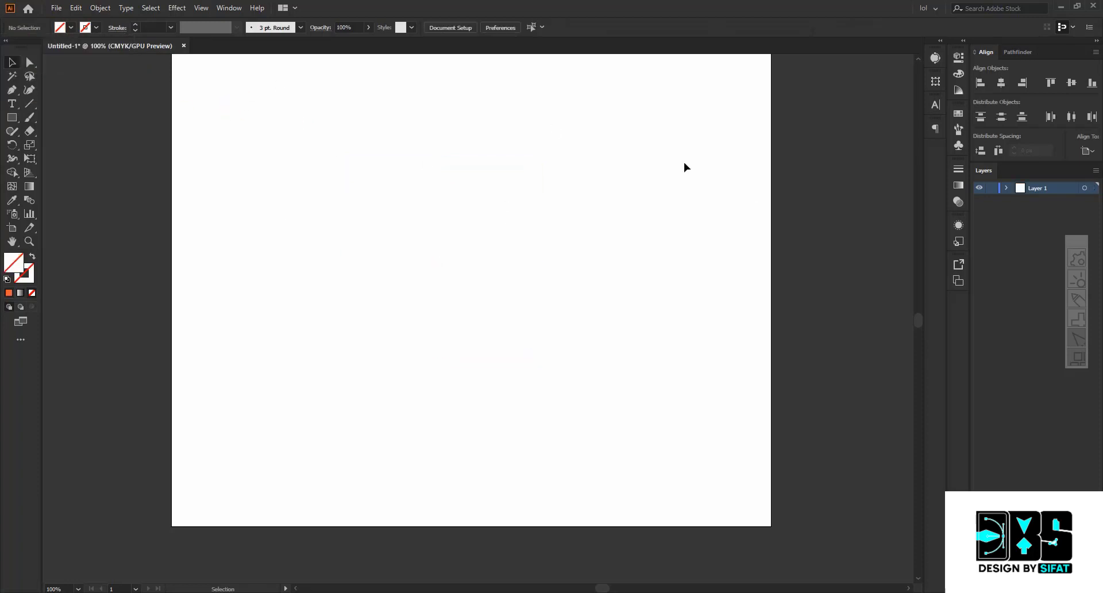
- Locate the unfilled square by selecting all artwork and by switching to Outline view, and return to Preview
scroll(335, 207, up, 2)
scroll(338, 204, down, 1)
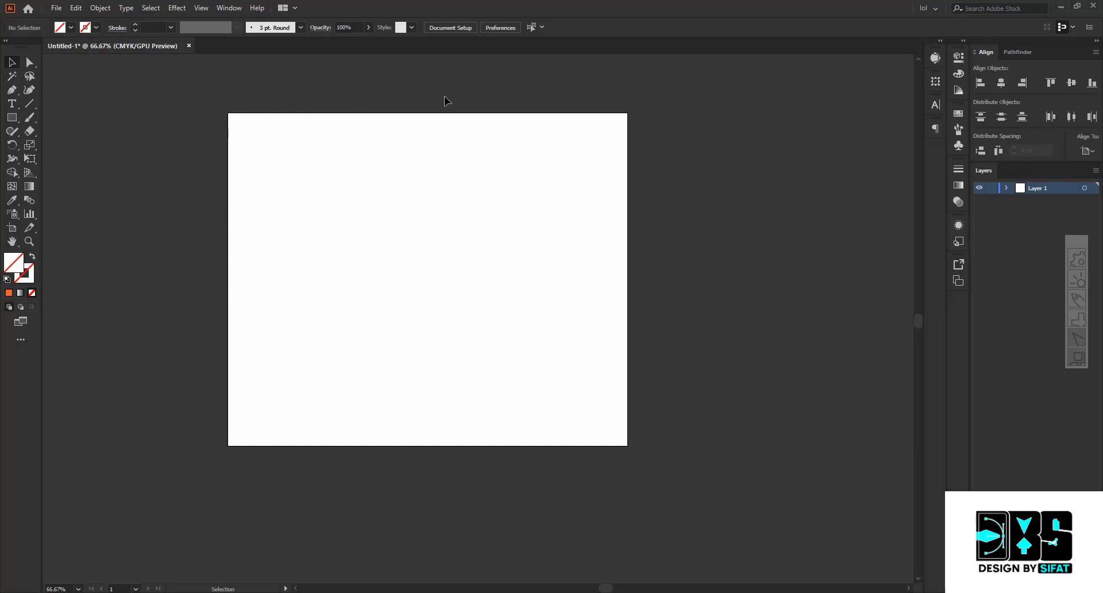
drag(565, 104, 667, 164)
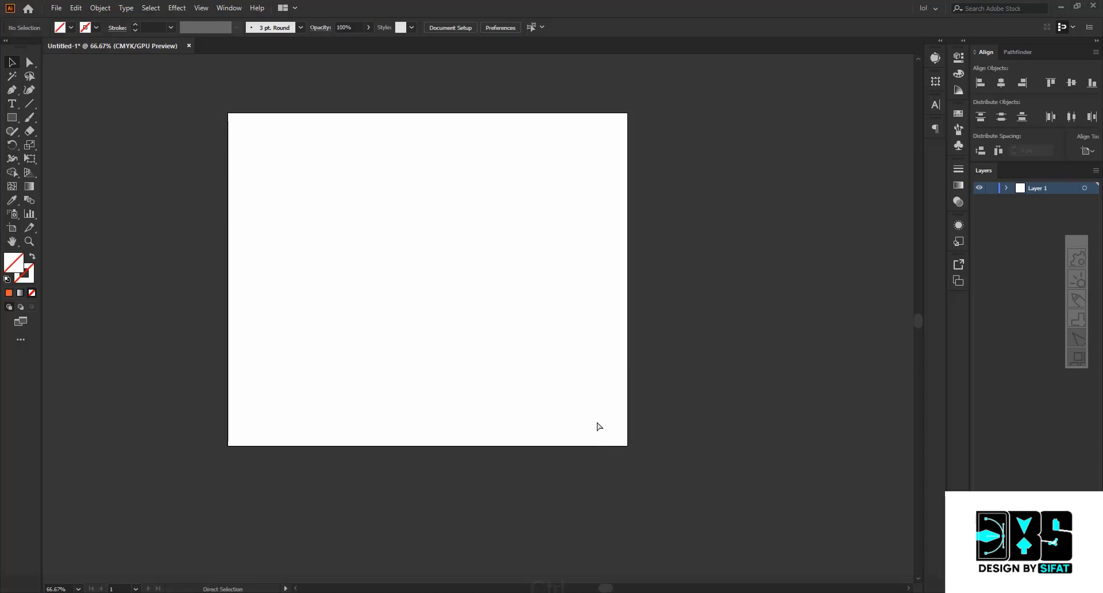
key(ctrl+a)
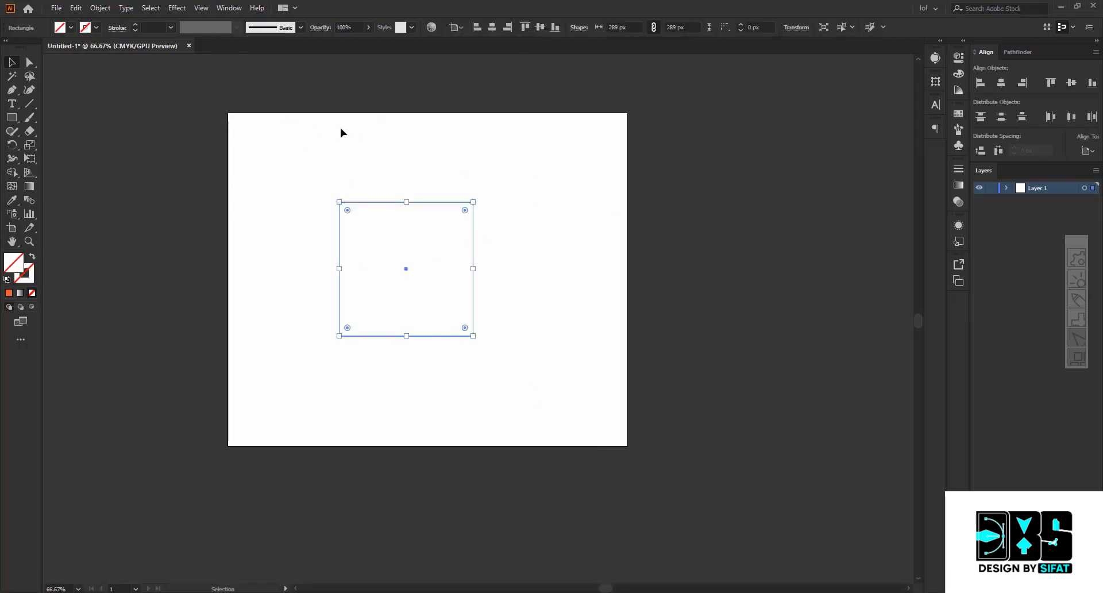
click(466, 177)
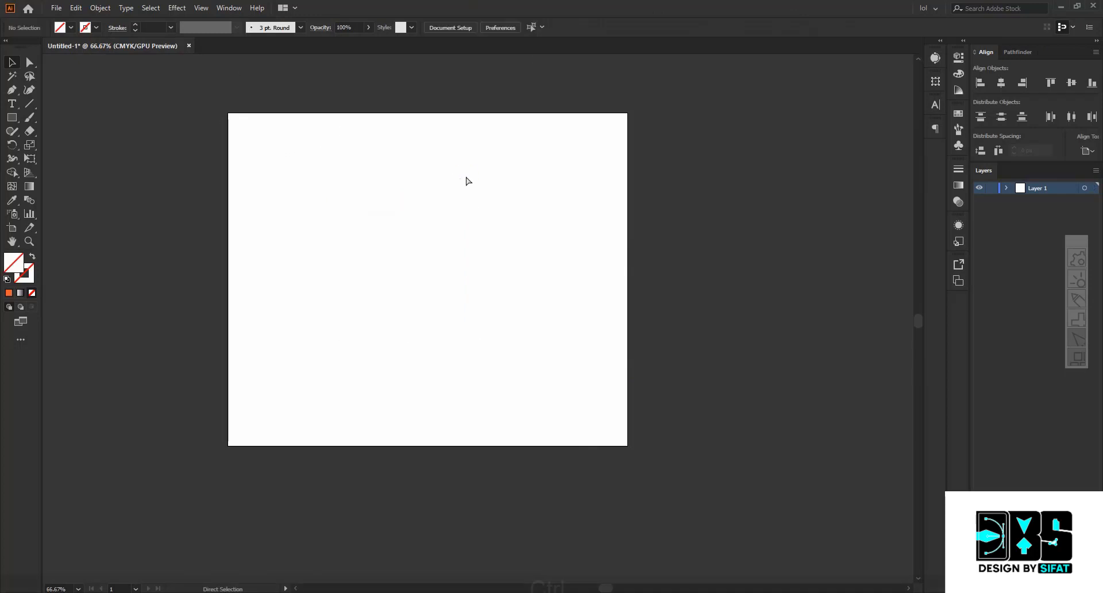
key(ctrl+y)
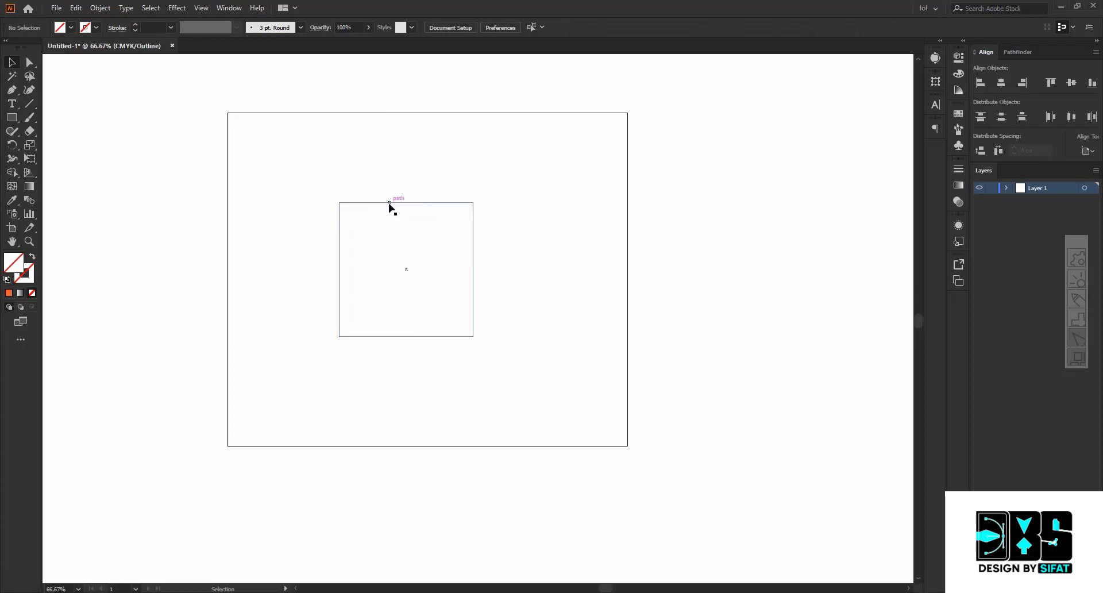
key(ctrl+y)
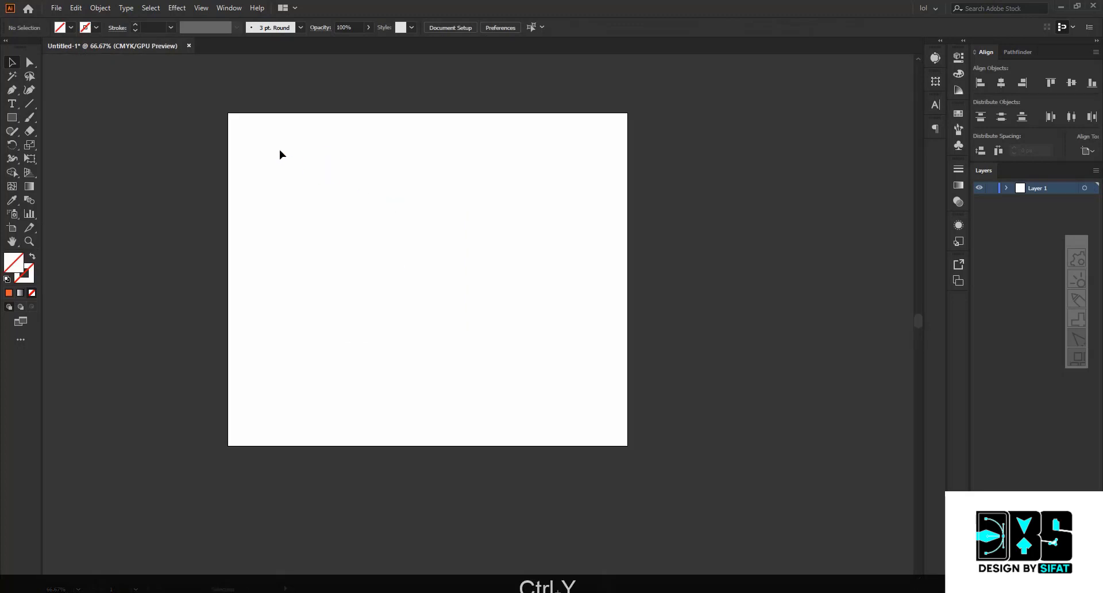
- Marquee-select the unfilled square, set its fill to black, and deselect it
drag(280, 150, 457, 264)
click(71, 27)
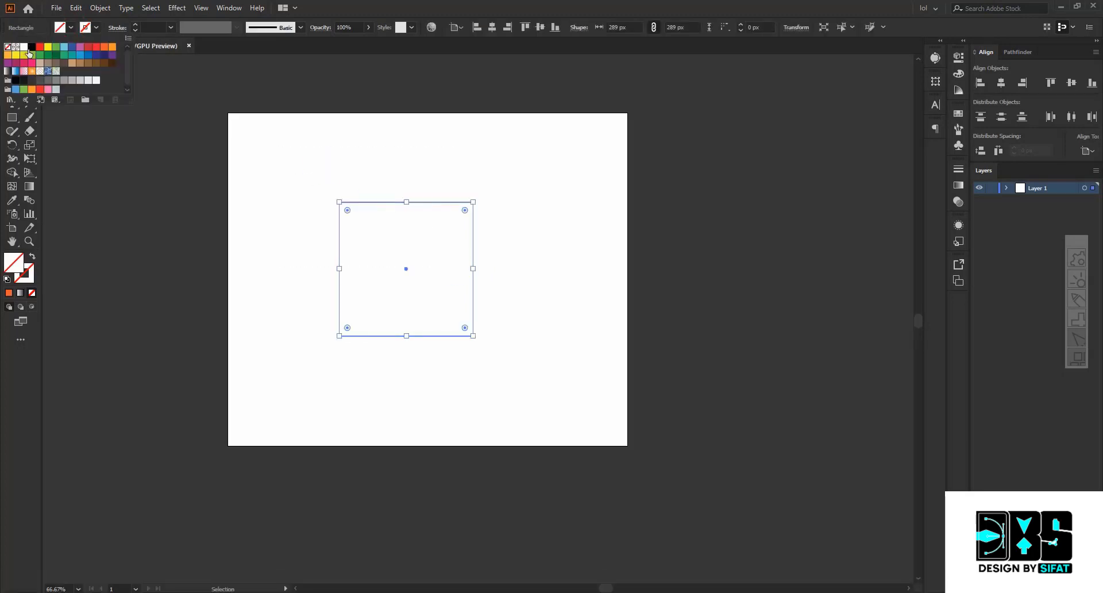
click(32, 46)
click(374, 140)
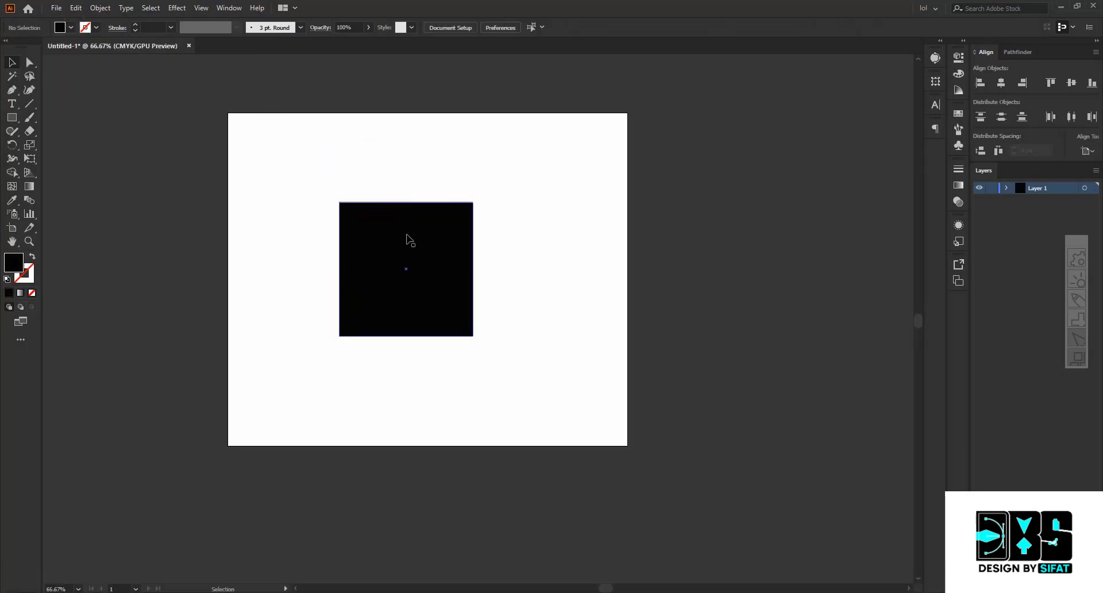
- Select the black square, set its fill to None, and deselect it
click(408, 239)
click(71, 27)
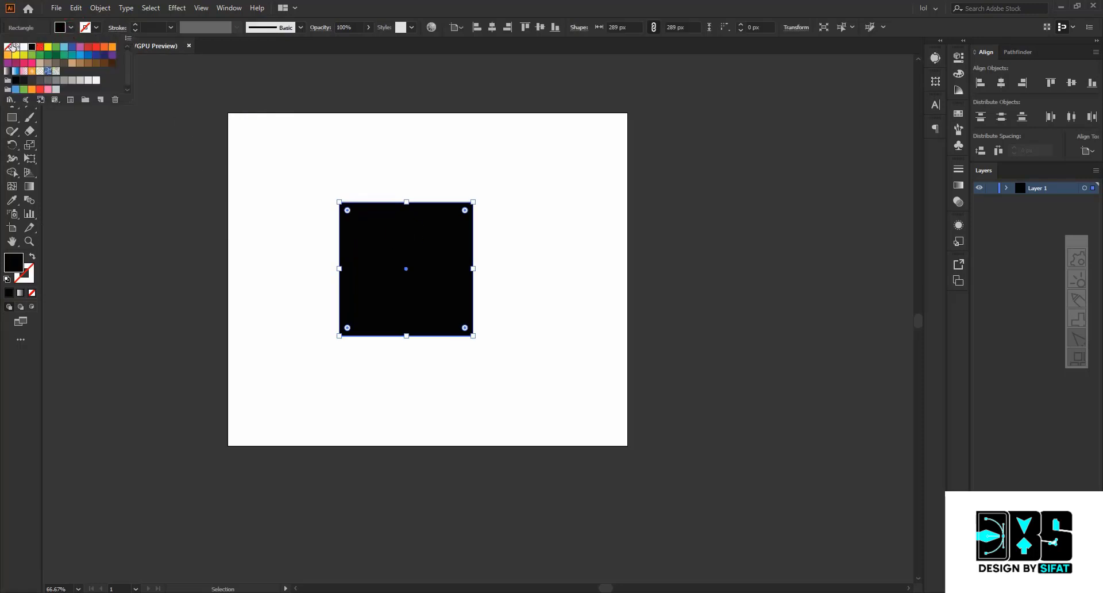
click(7, 46)
click(195, 112)
click(252, 123)
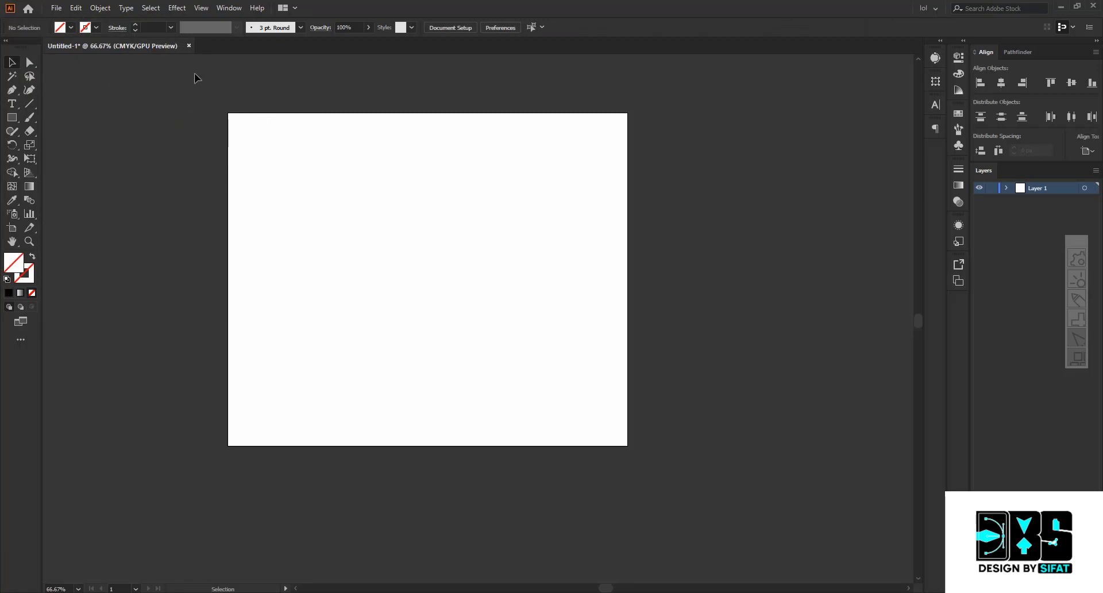
- Marquee-select the unfilled square and set its fill to orange
drag(263, 127, 344, 207)
click(71, 27)
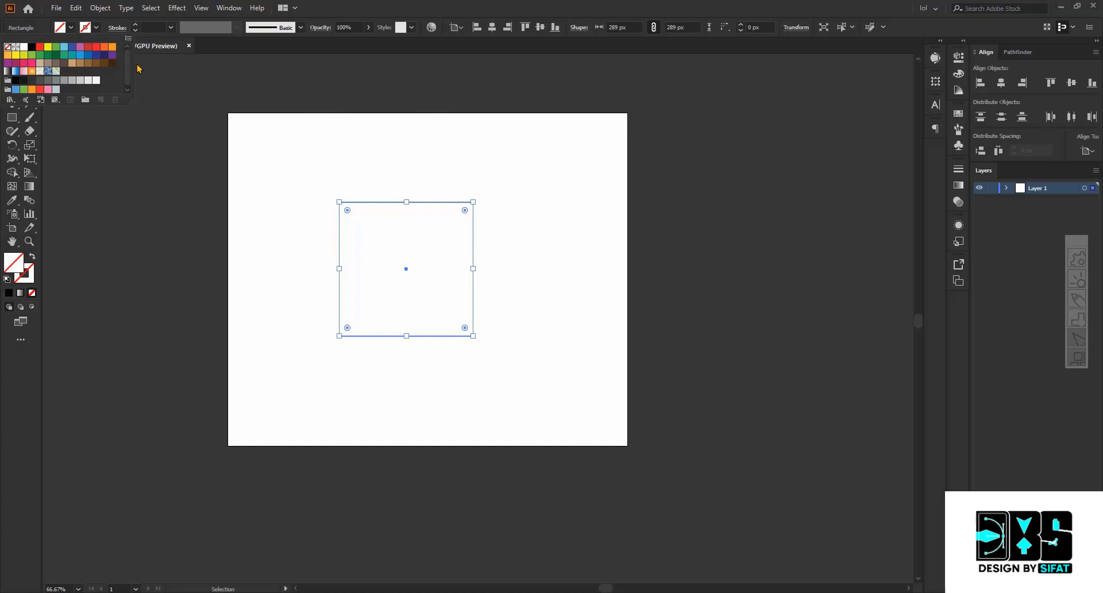
click(112, 46)
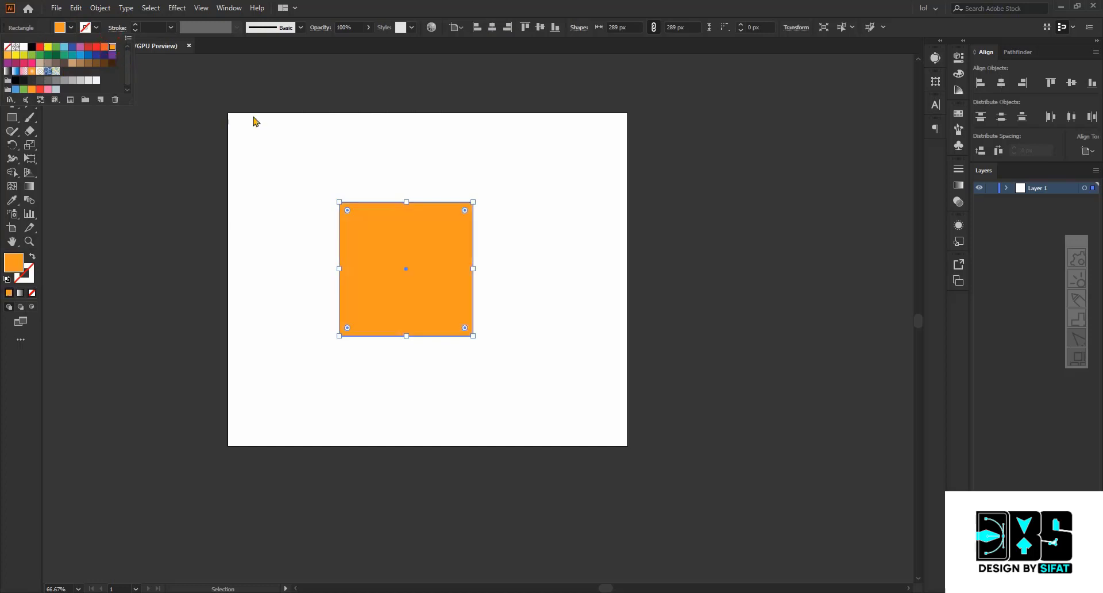
click(255, 121)
- Give the orange square a dark blue stroke and inspect the stroke along its upper edge
scroll(359, 178, up, 2)
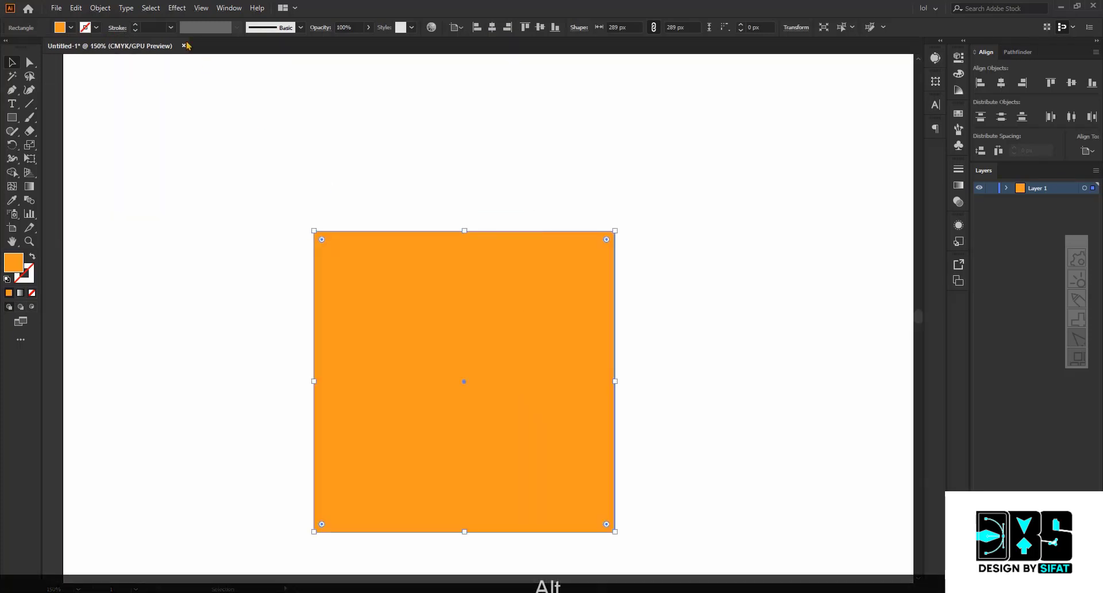
click(87, 27)
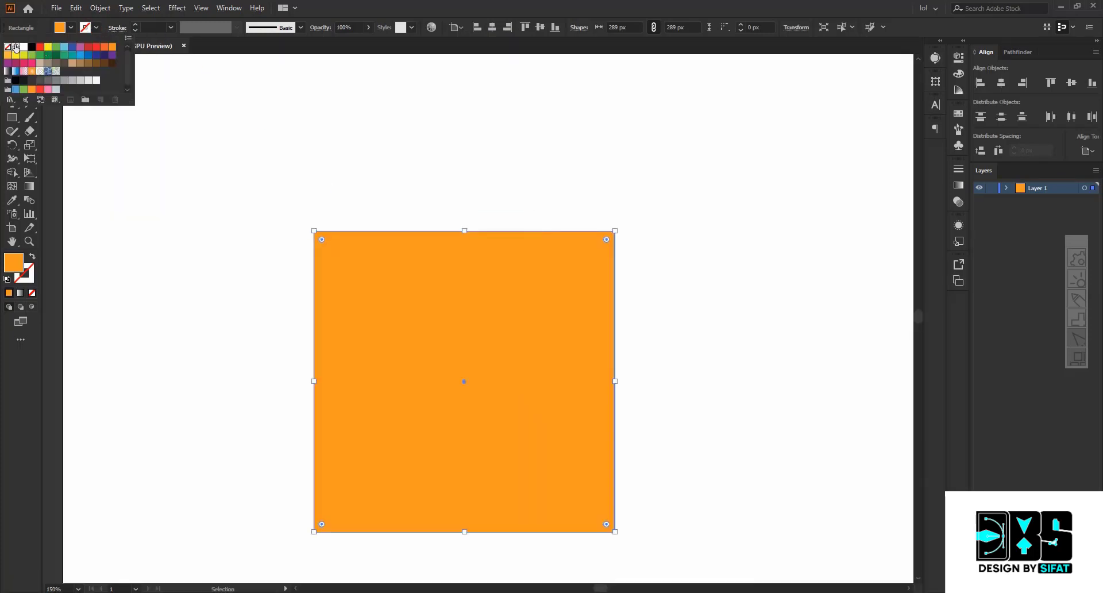
click(96, 55)
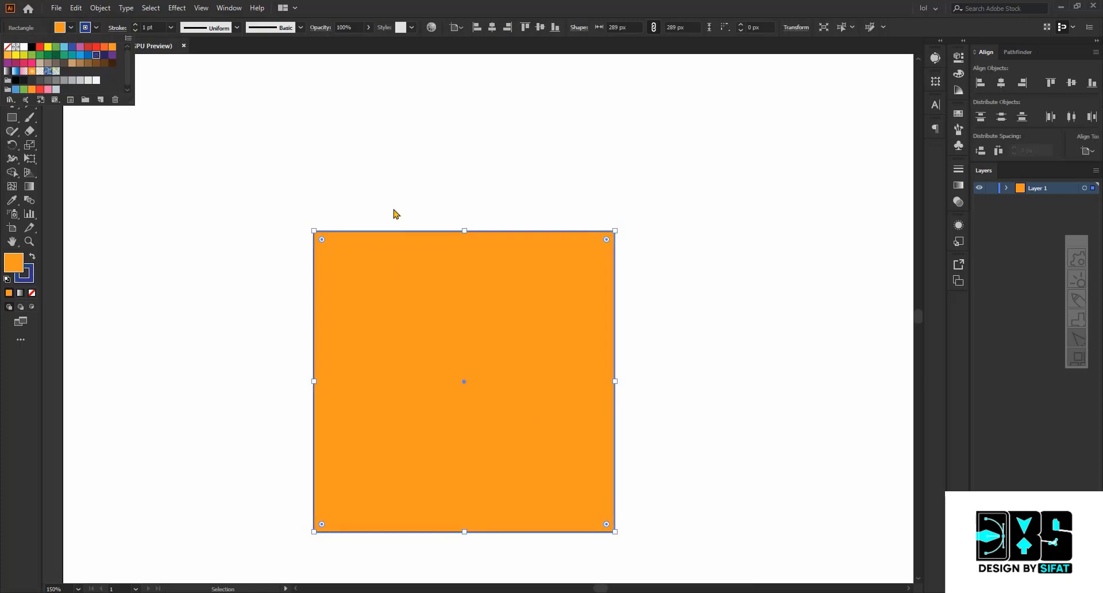
click(345, 180)
scroll(343, 205, up, 2)
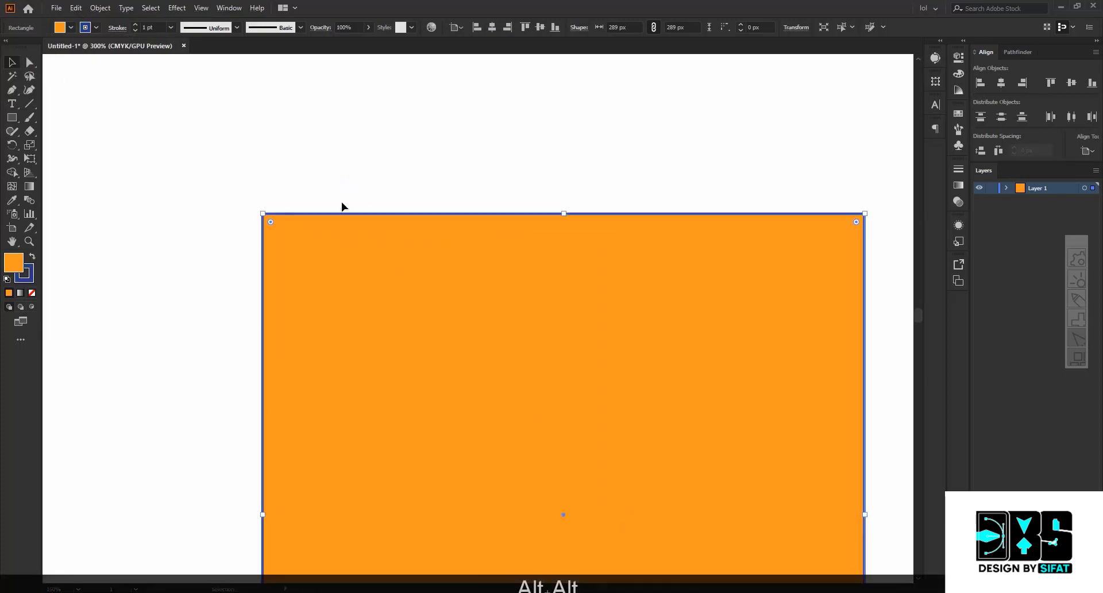
scroll(343, 206, up, 5)
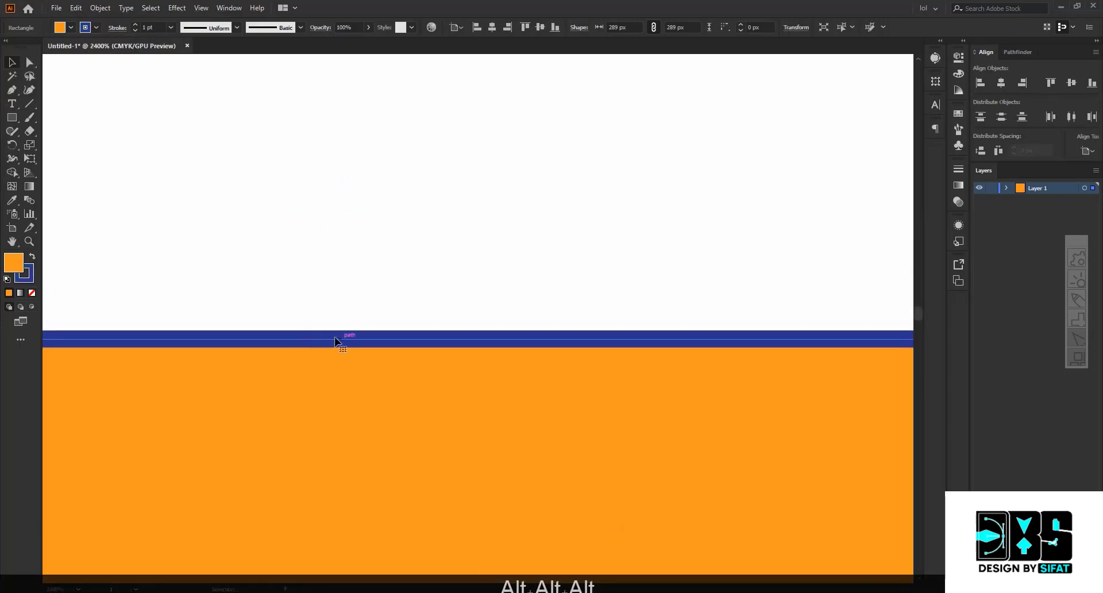
click(96, 28)
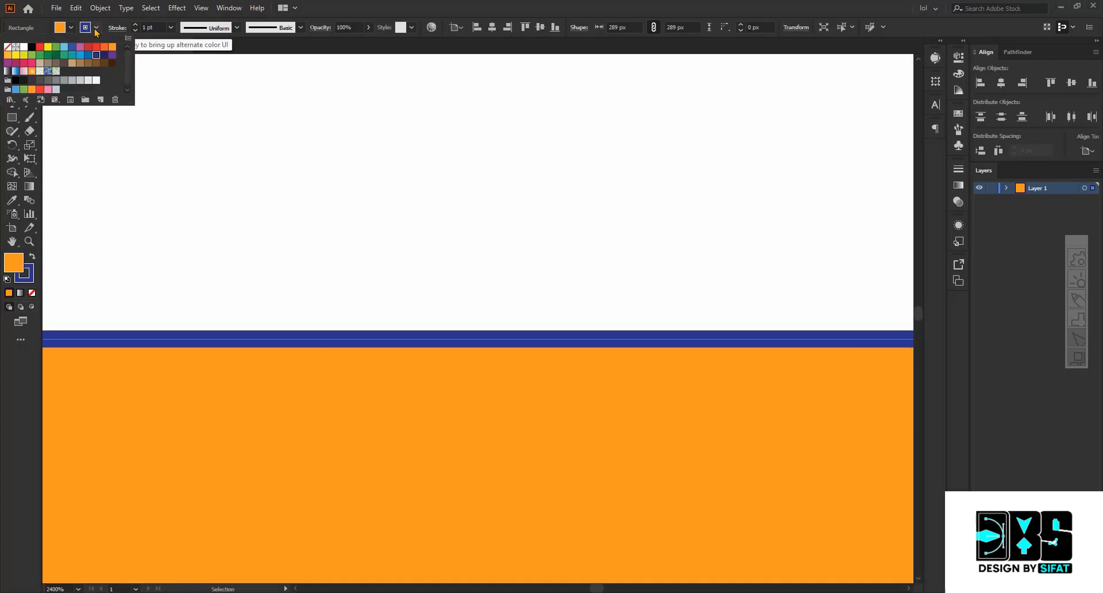
key(Escape)
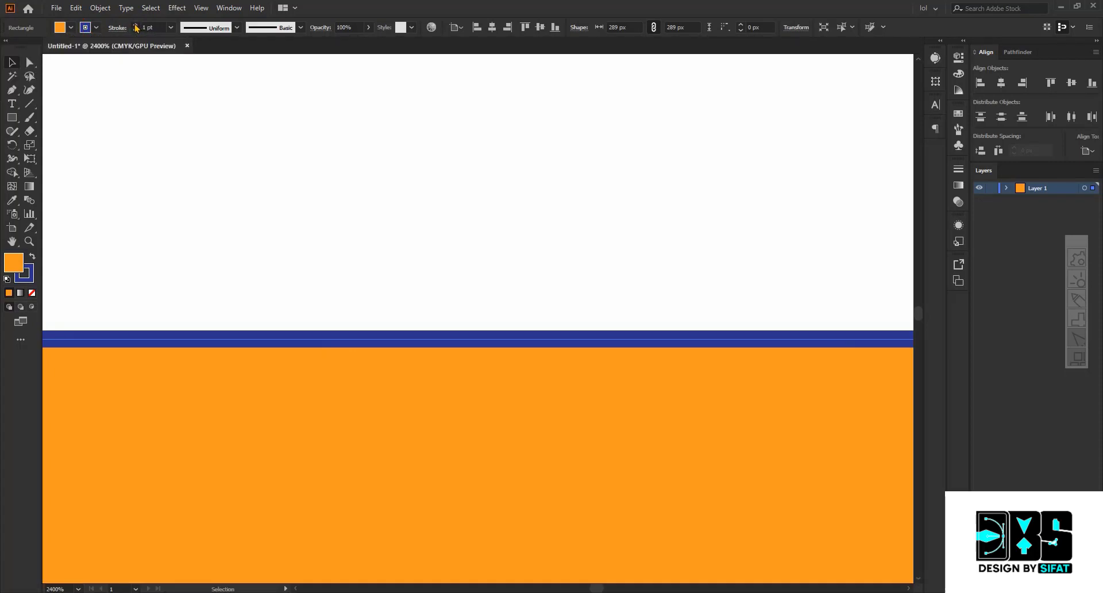
- Raise the square's stroke weight stepwise to 8 pt, and lower it again to 4 pt
click(136, 26)
click(136, 26)
click(136, 26)
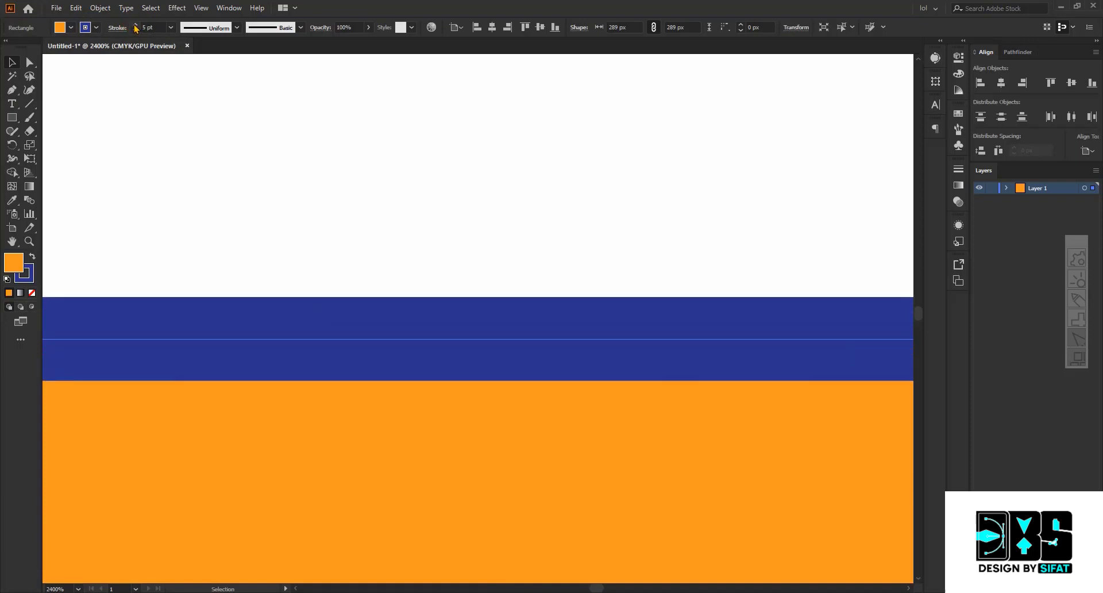
click(136, 25)
click(136, 25)
click(136, 25)
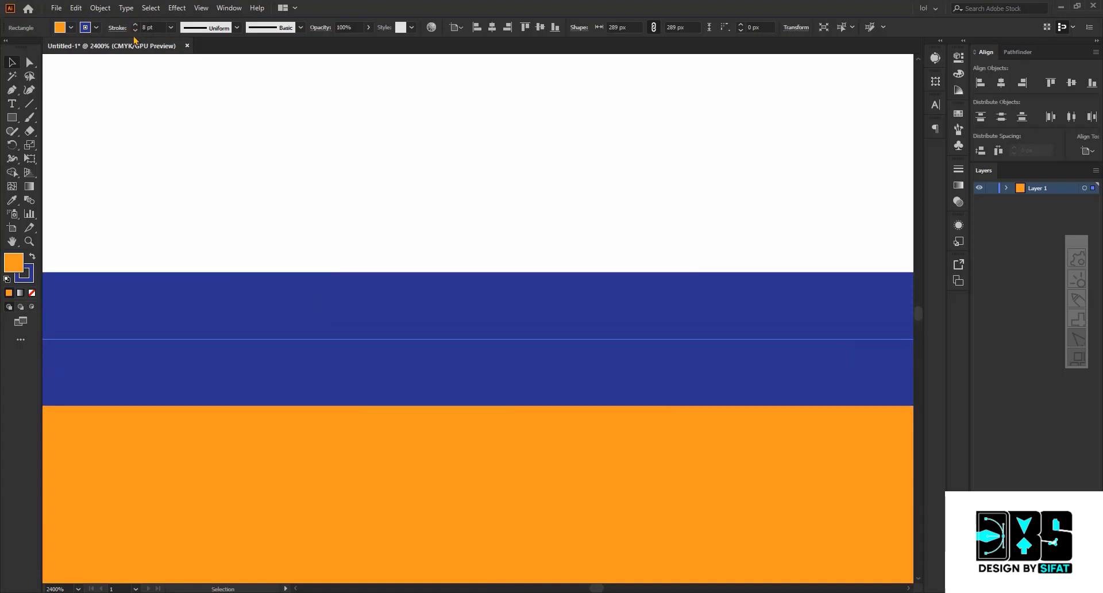
click(135, 30)
click(135, 30)
click(135, 31)
click(135, 31)
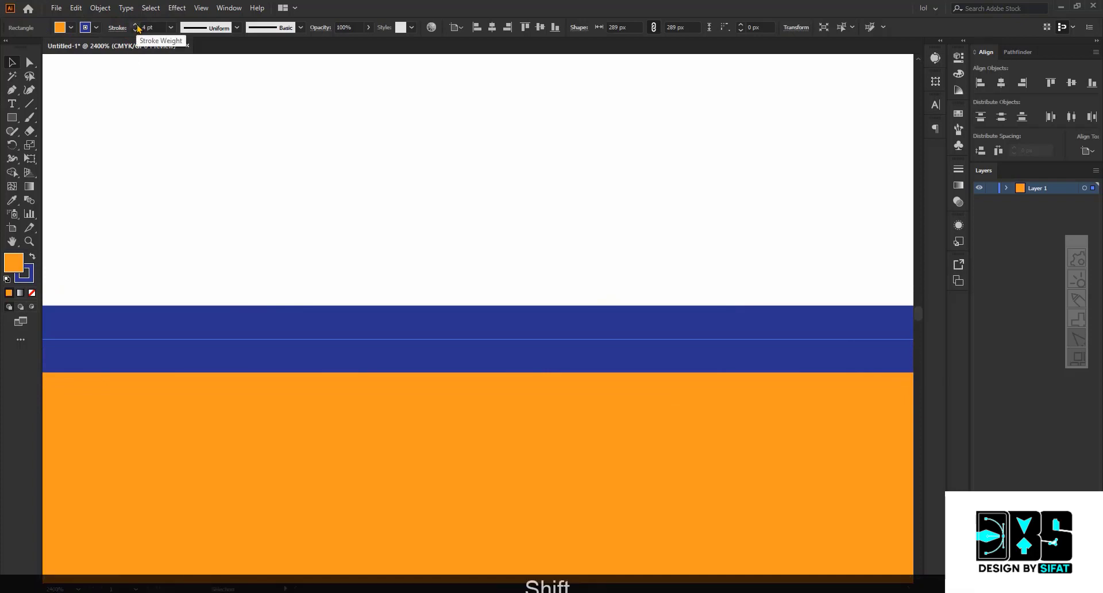
- Raise the stroke weight to 10 pt in one large increment, and reduce it the same way until the stroke is None
shift+click(136, 25)
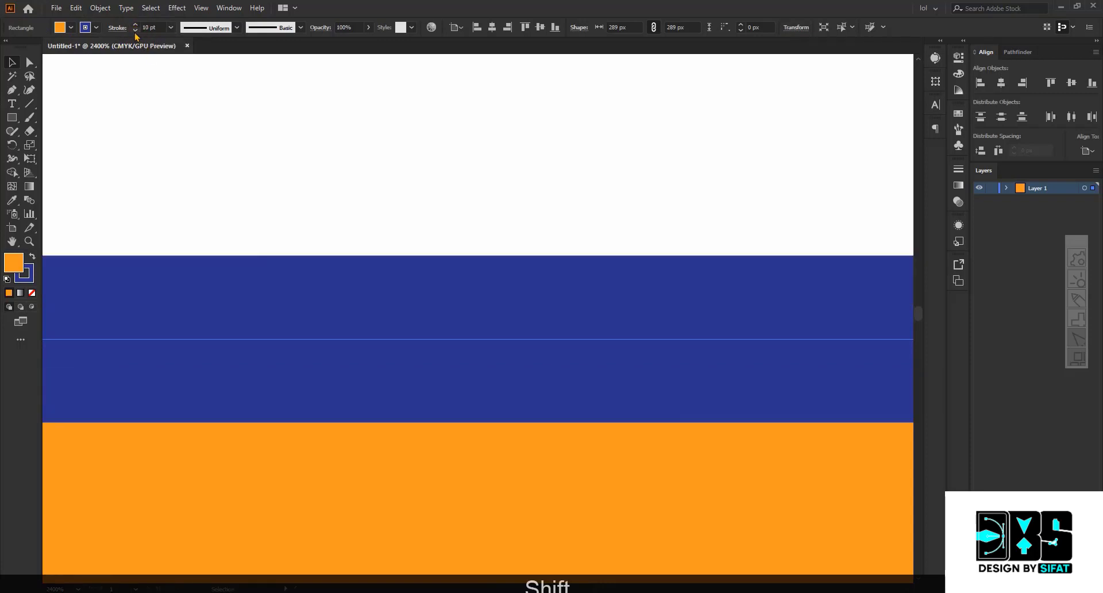
shift+click(135, 31)
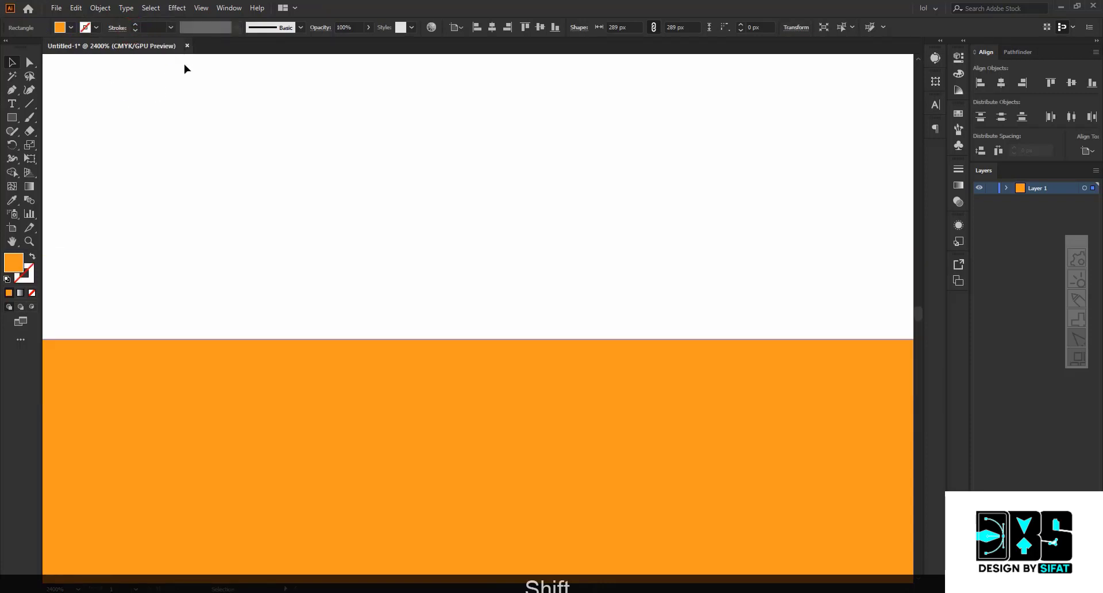
- Bring the dark blue stroke back starting from 0.25 pt and raise its weight to 6 pt
click(135, 27)
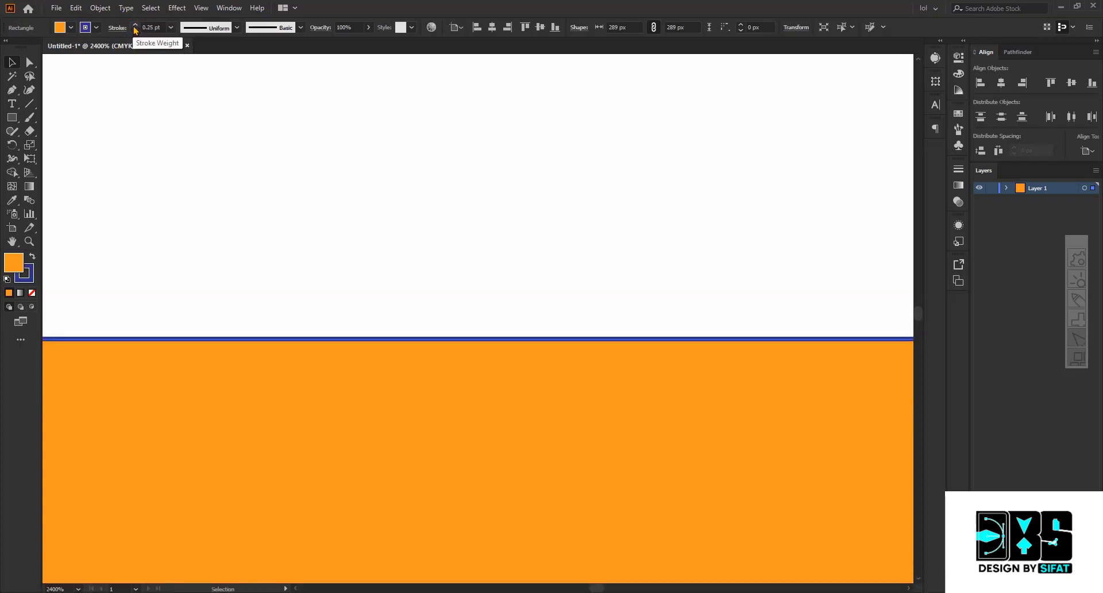
click(136, 29)
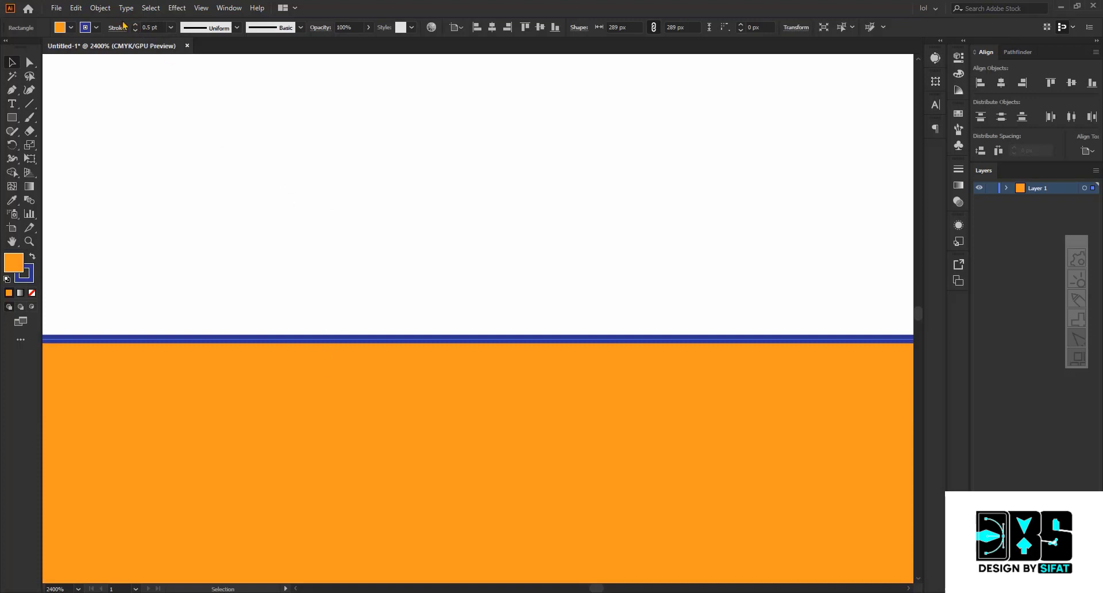
click(137, 26)
click(136, 25)
click(136, 26)
click(137, 26)
click(137, 25)
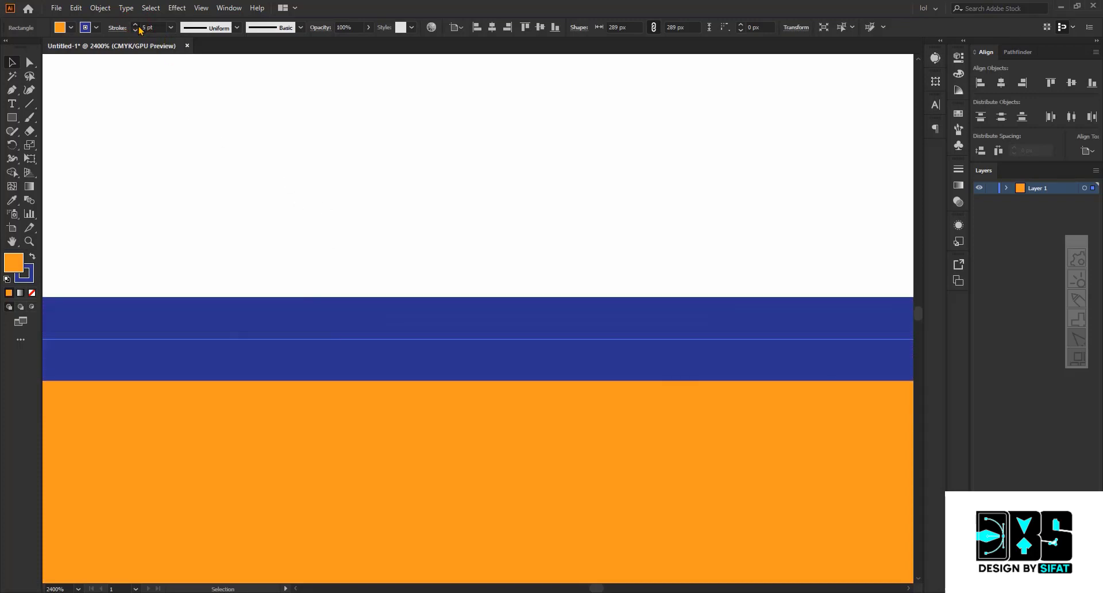
click(137, 25)
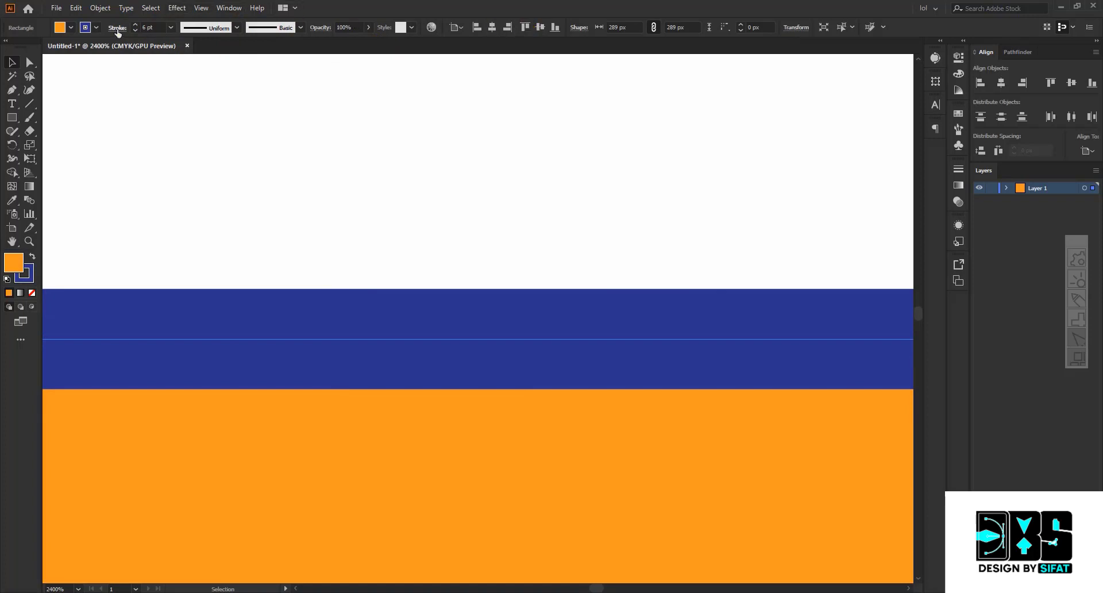
- Change the square's stroke colour to light green
click(95, 27)
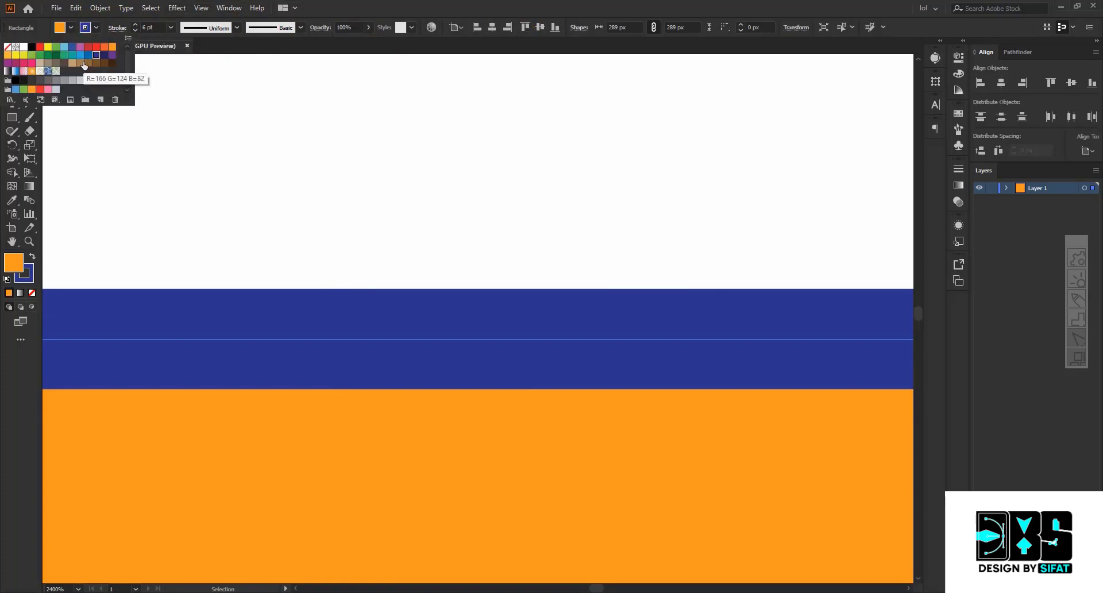
click(84, 65)
click(32, 54)
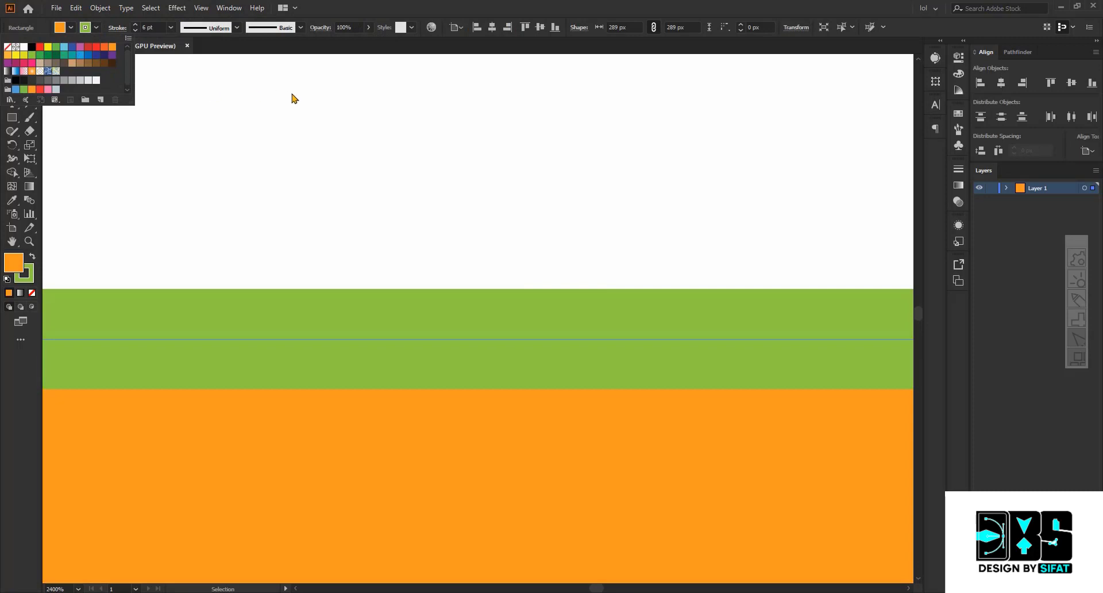
- Zoom in and out around the square to examine its green stroke at different magnifications
scroll(411, 146, down, 3)
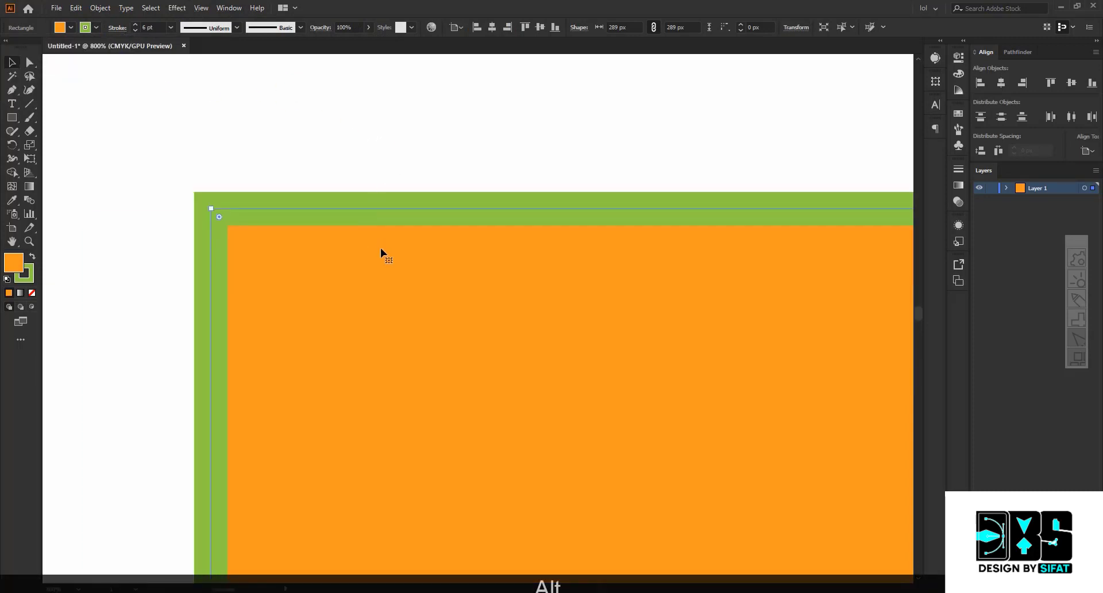
scroll(380, 253, down, 1)
scroll(396, 264, down, 2)
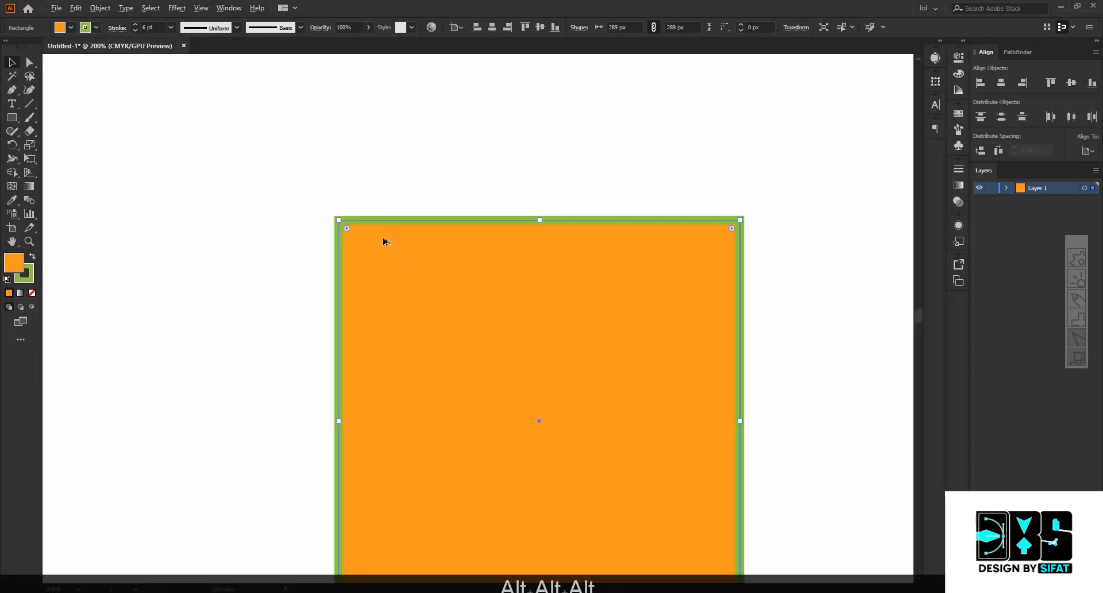
scroll(340, 209, up, 2)
scroll(352, 216, down, 3)
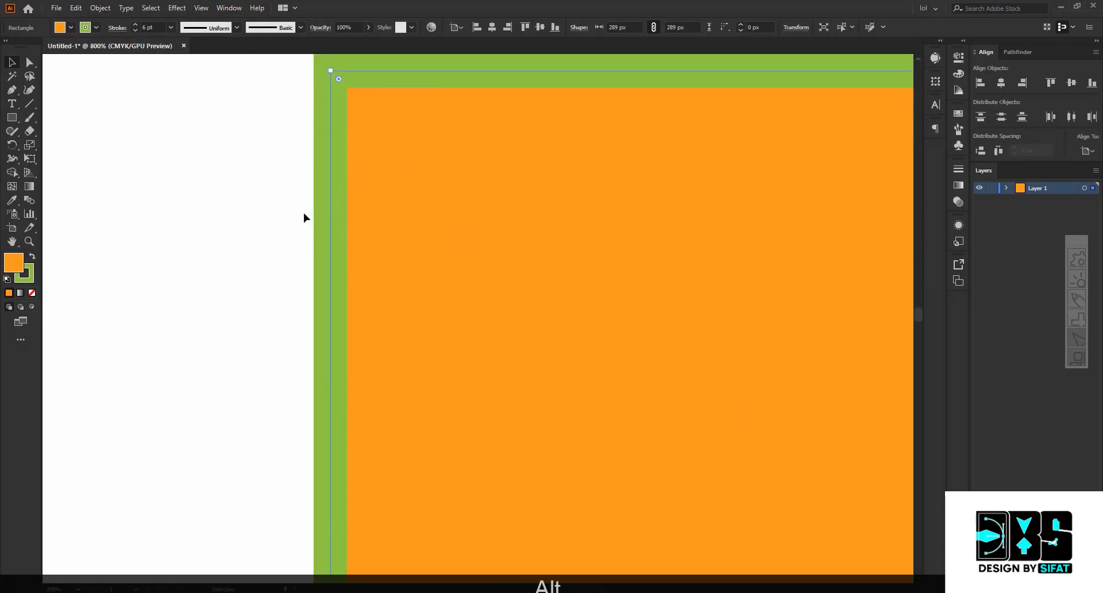
scroll(301, 207, up, 1)
scroll(304, 190, up, 2)
scroll(305, 181, down, 1)
scroll(307, 182, down, 5)
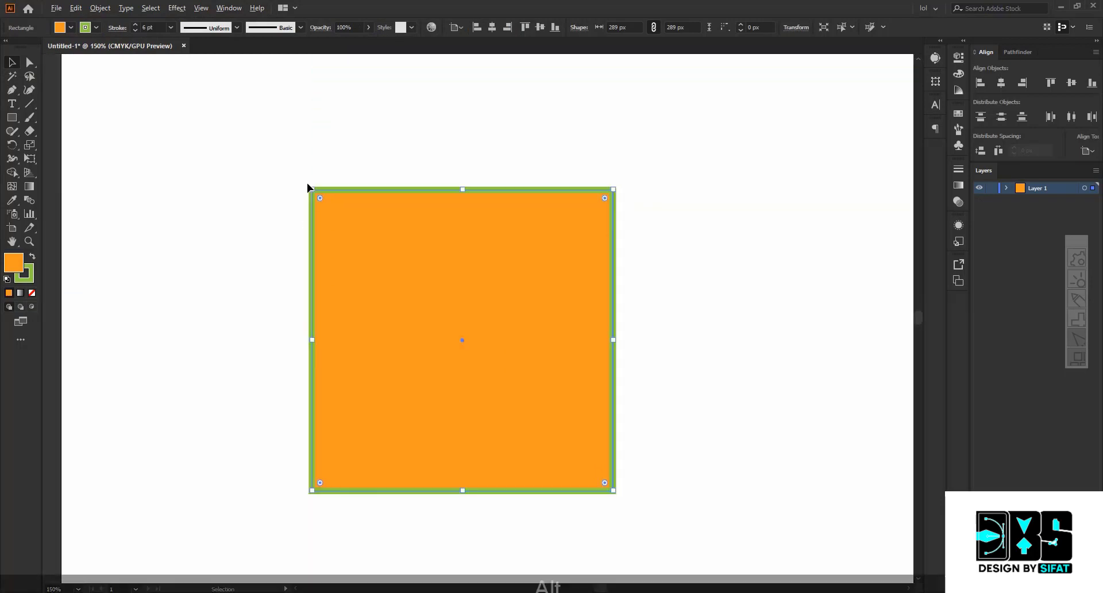
scroll(330, 194, up, 4)
scroll(471, 177, up, 1)
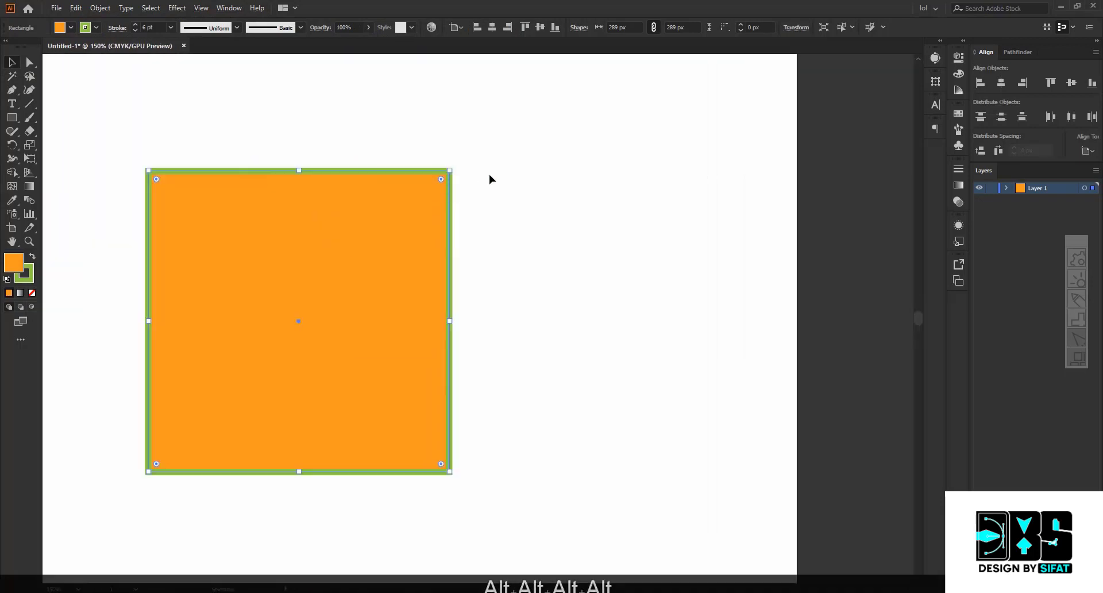
- Scroll the canvas vertically and horizontally until the artboard is out of view
scroll(534, 151, up, 1)
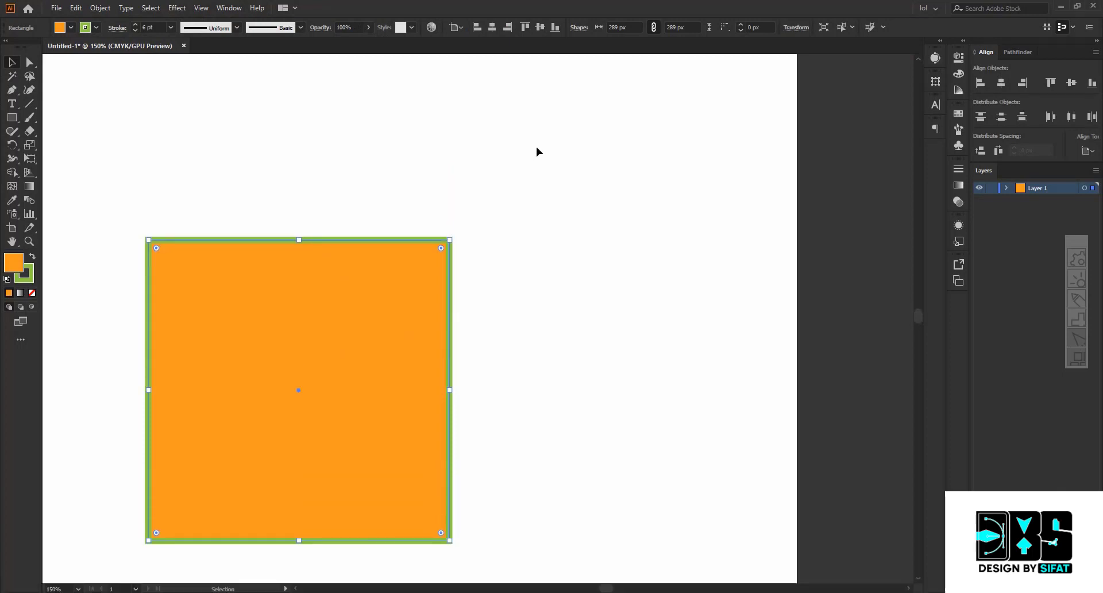
scroll(536, 151, up, 6)
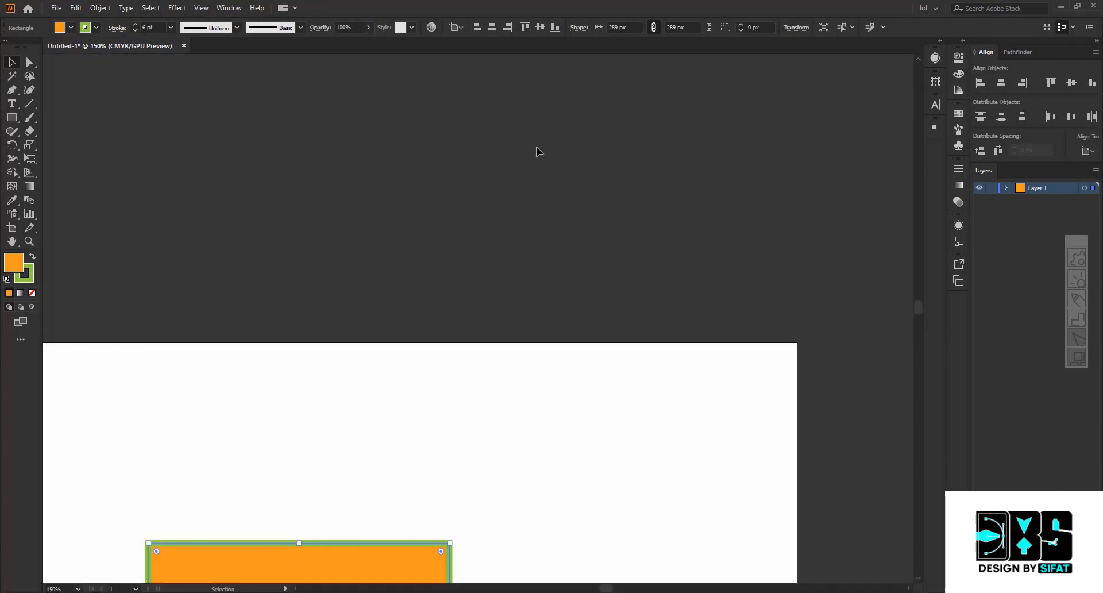
scroll(537, 151, down, 6)
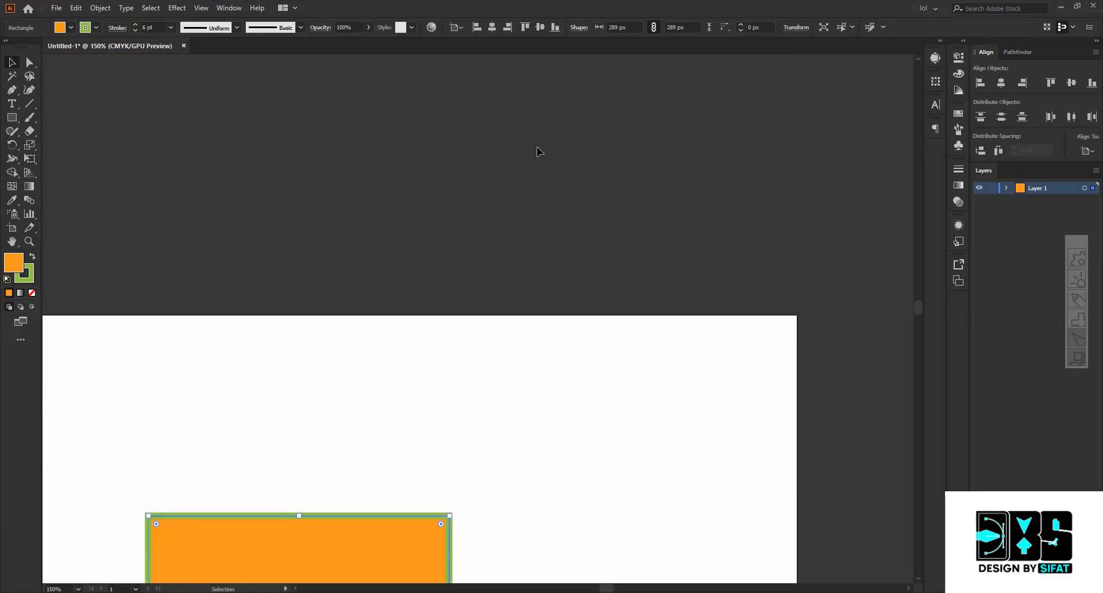
scroll(540, 154, down, 4)
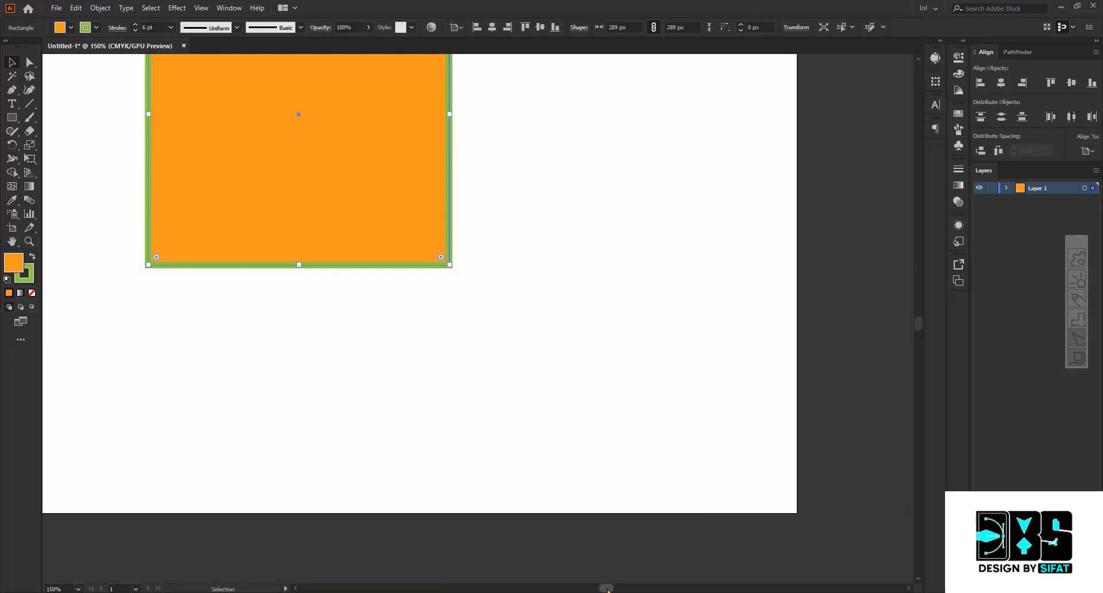
drag(608, 588, 647, 588)
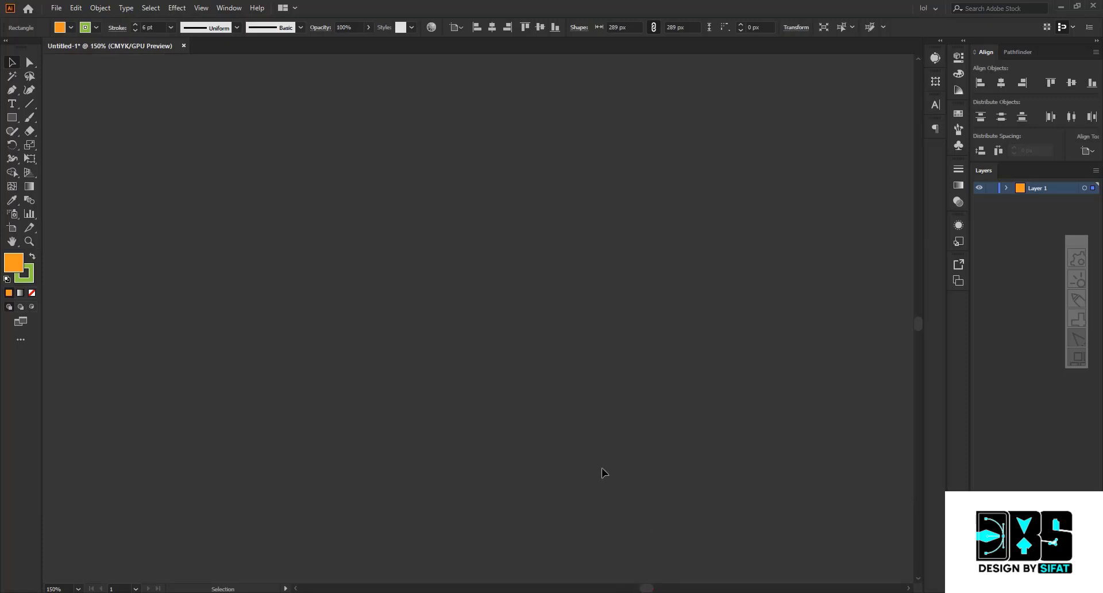
- Zoom out to find the artboard, and zoom in on it until the whole artboard is framed at 66.67%
alt+scroll(602, 468, down, 7)
alt+scroll(522, 464, up, 1)
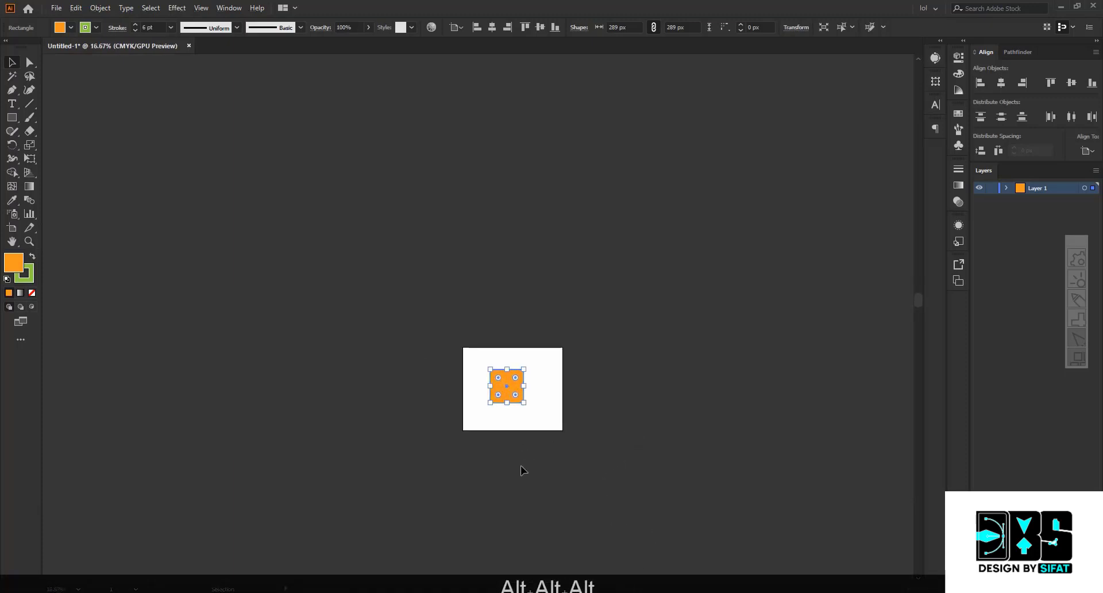
key(alt)
key(alt)
key(alt)
scroll(515, 405, up, 6)
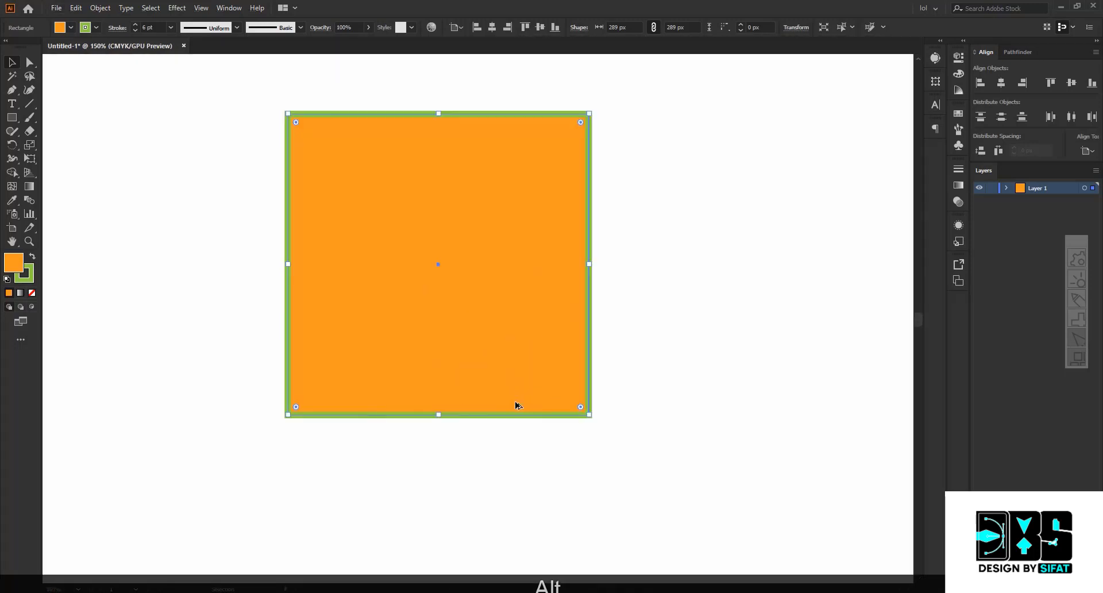
alt+scroll(515, 405, up, 2)
alt+scroll(516, 406, down, 4)
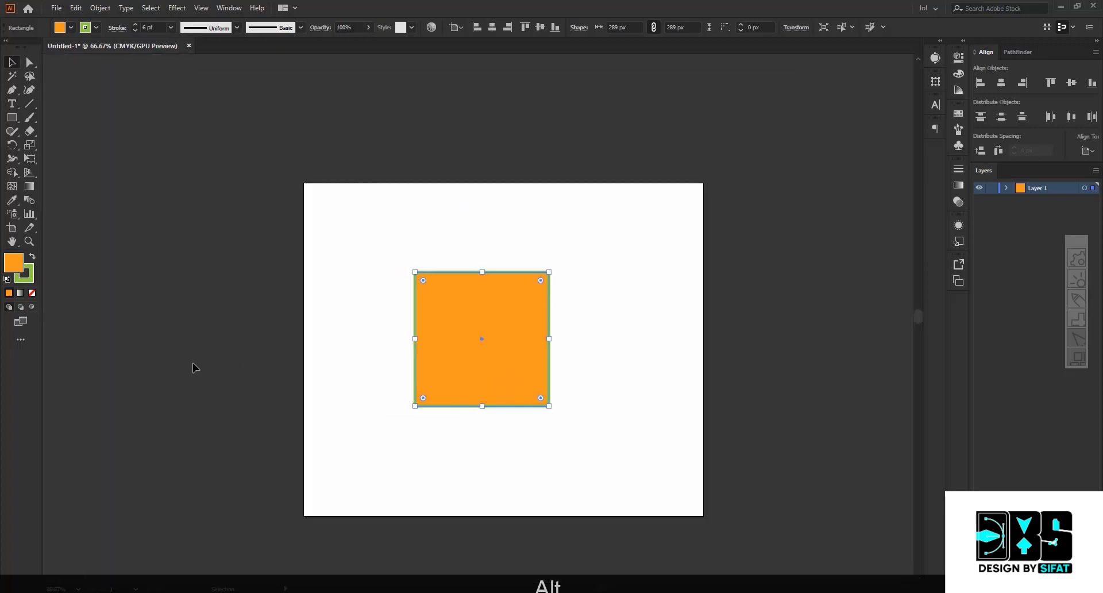
- Zoom in and out at different spots on the canvas to examine how the pointer location steers the magnified area
alt+scroll(152, 339, up, 6)
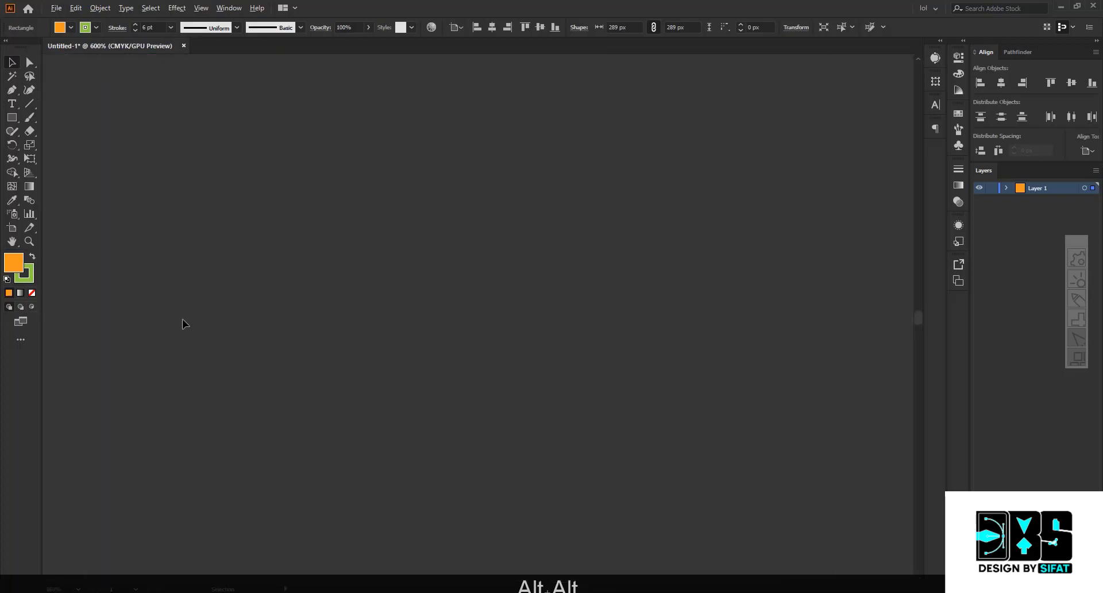
alt+scroll(244, 316, down, 6)
alt+scroll(247, 316, up, 5)
alt+scroll(246, 315, down, 9)
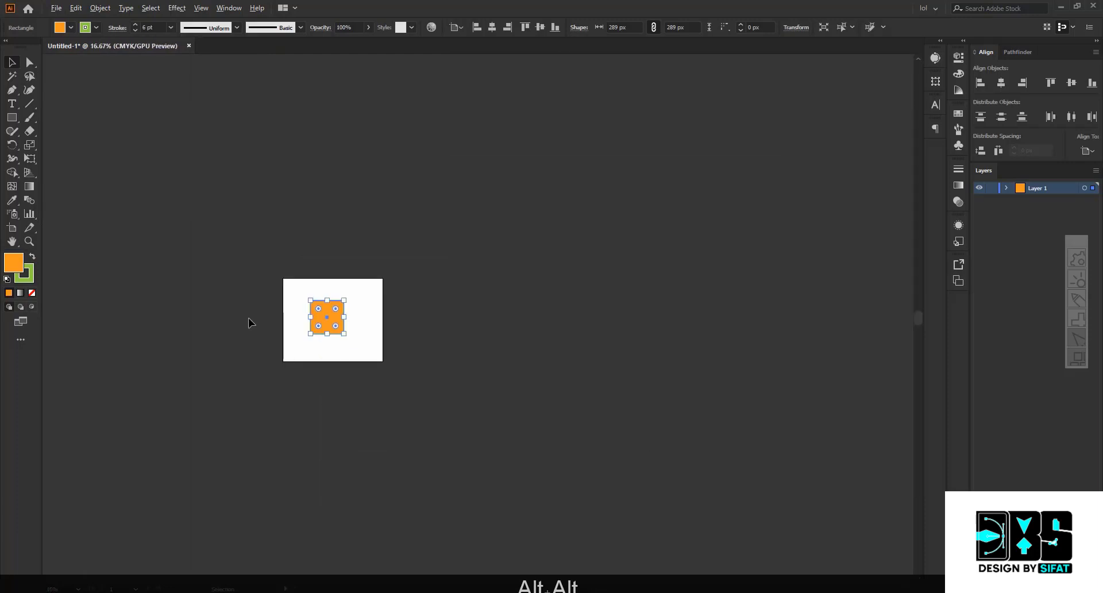
alt+scroll(248, 318, down, 3)
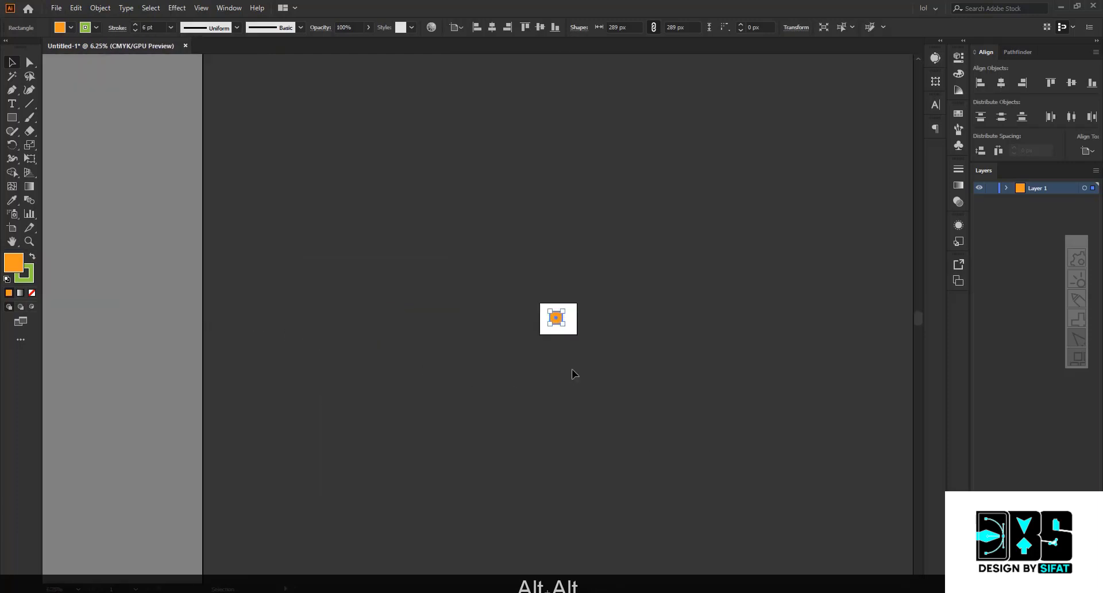
alt+scroll(586, 377, up, 8)
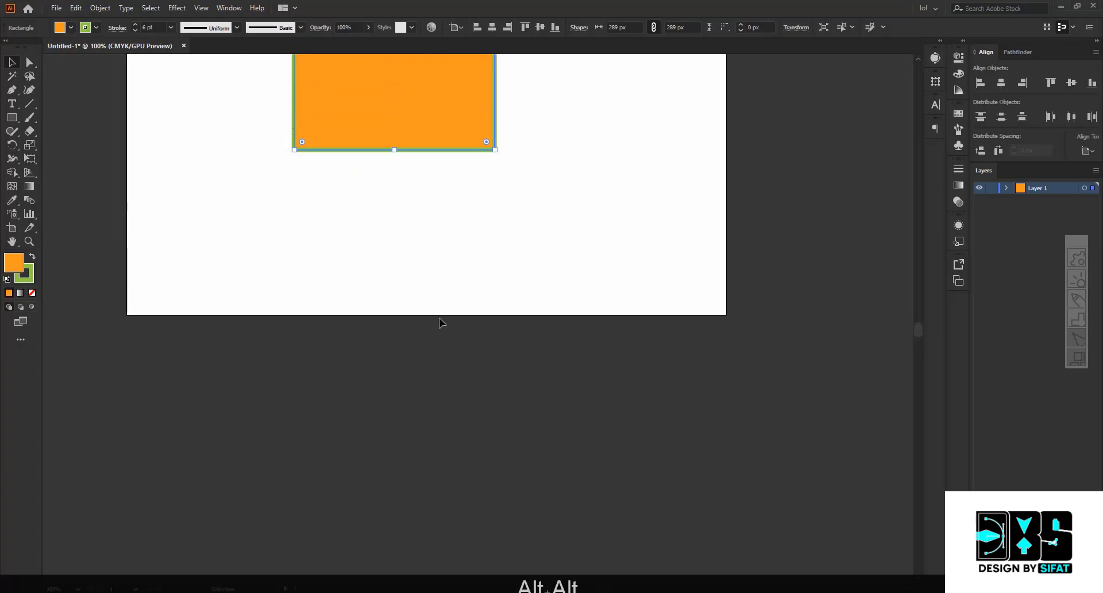
- Place three copies of the orange square around the artboard, select all four squares, and clear the selection
click(439, 318)
scroll(442, 319, up, 2)
alt+scroll(446, 320, down, 2)
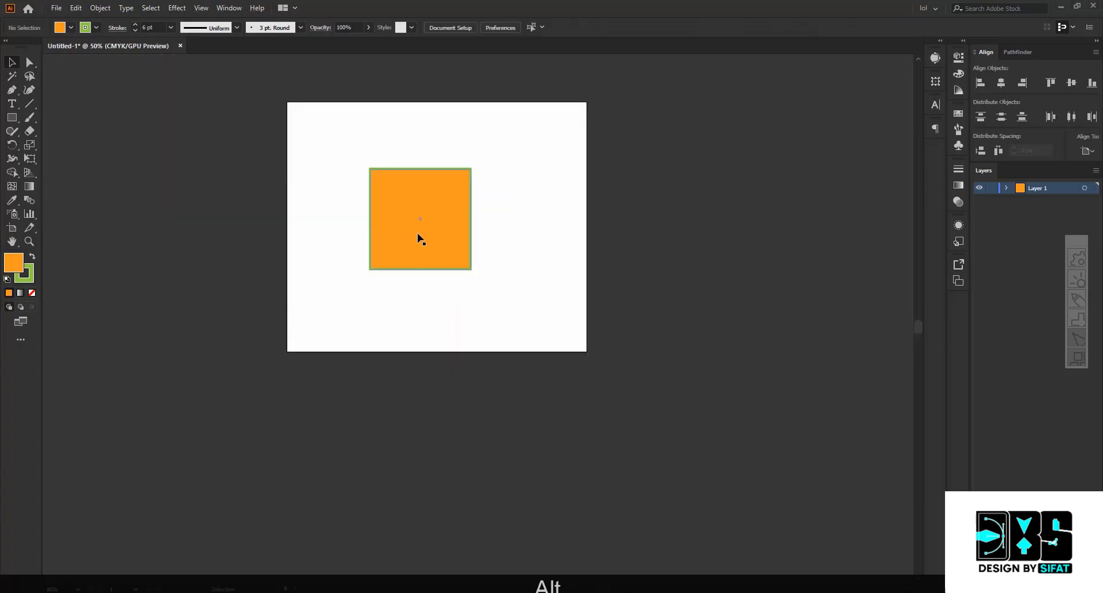
alt+drag(418, 238, 190, 175)
scroll(197, 187, up, 2)
key(ctrl+a)
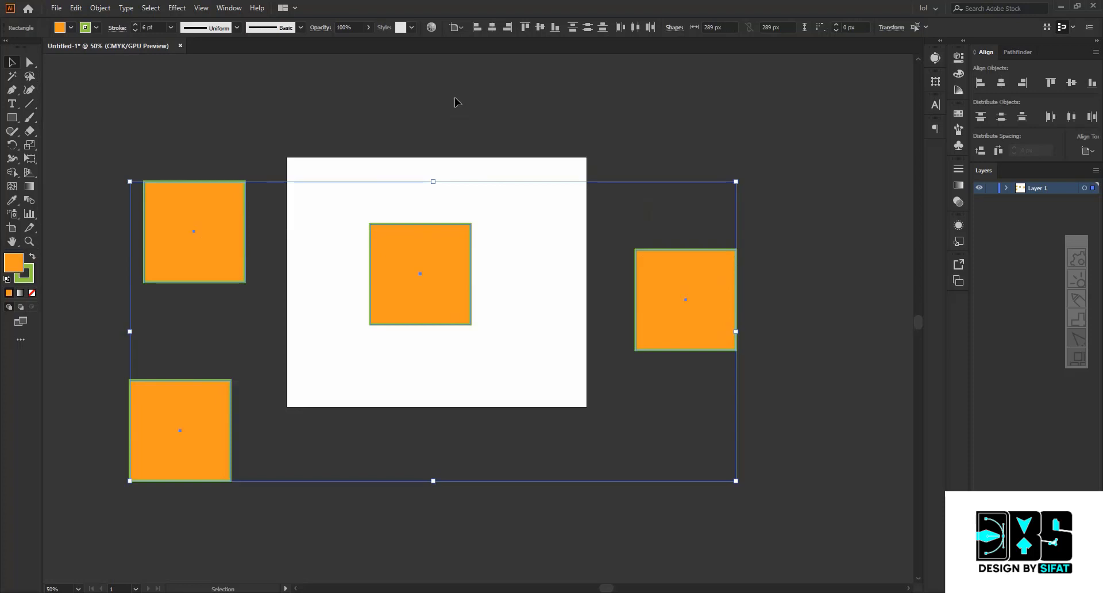
click(435, 206)
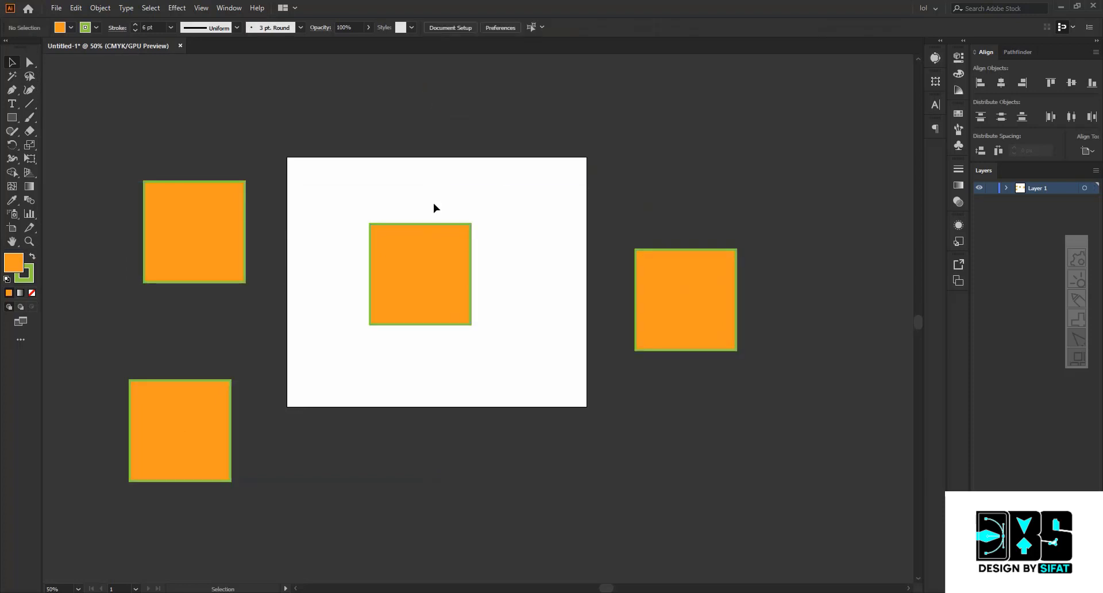
- Duplicate the upper-left square horizontally so that one square overlaps the artboard's left edge
alt+scroll(148, 207, up, 3)
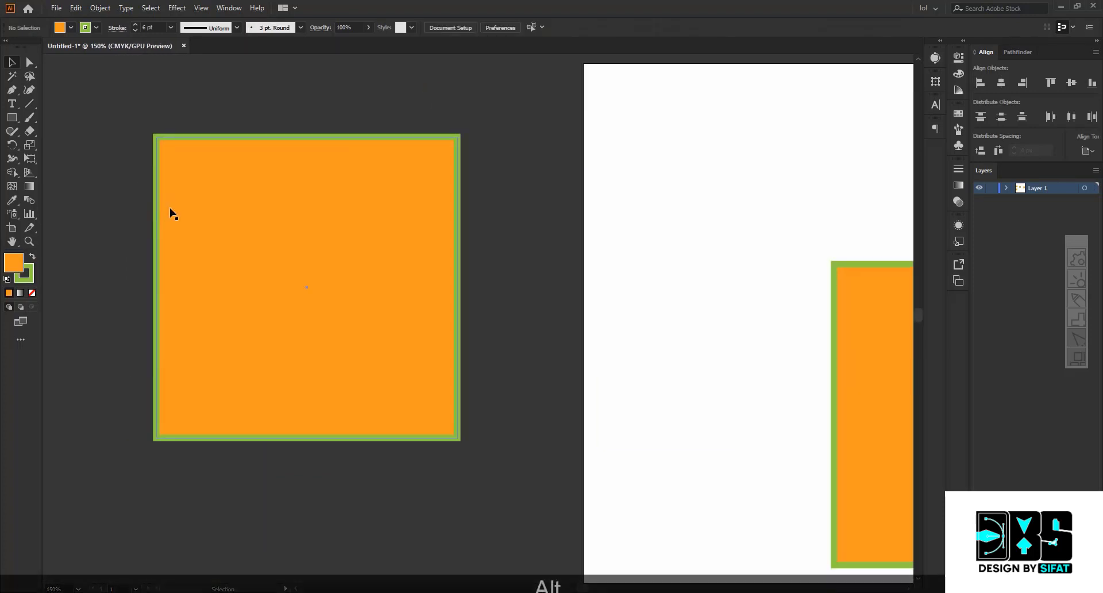
click(201, 205)
alt+scroll(242, 201, down, 1)
drag(243, 197, 214, 195)
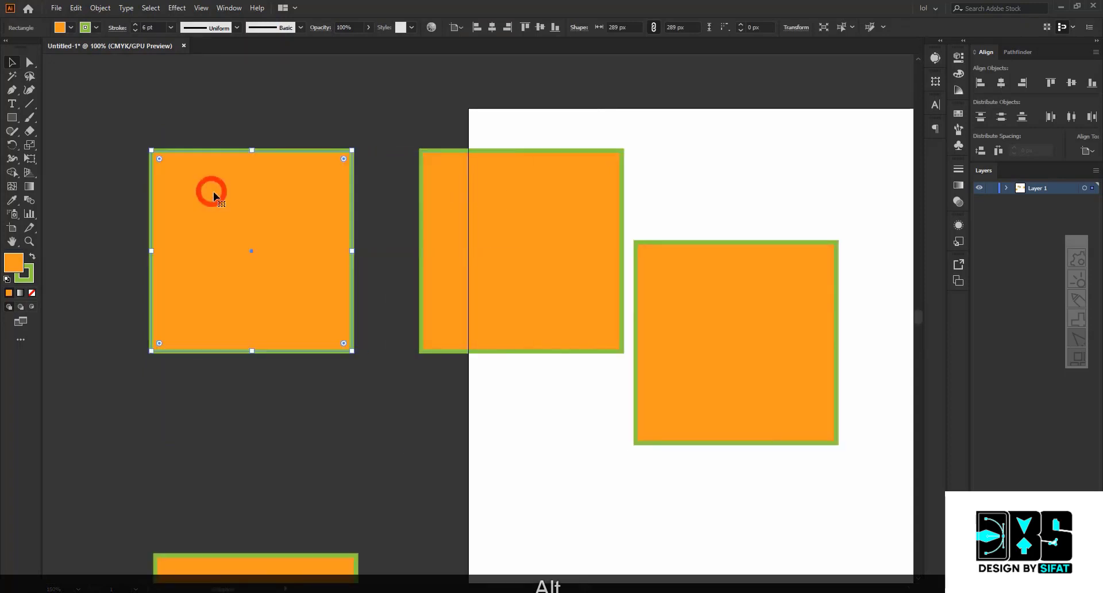
- Copy the upper-left square, paste it over the artboard's lower edge, and deselect it
key(ctrl+c)
alt+scroll(264, 198, down, 3)
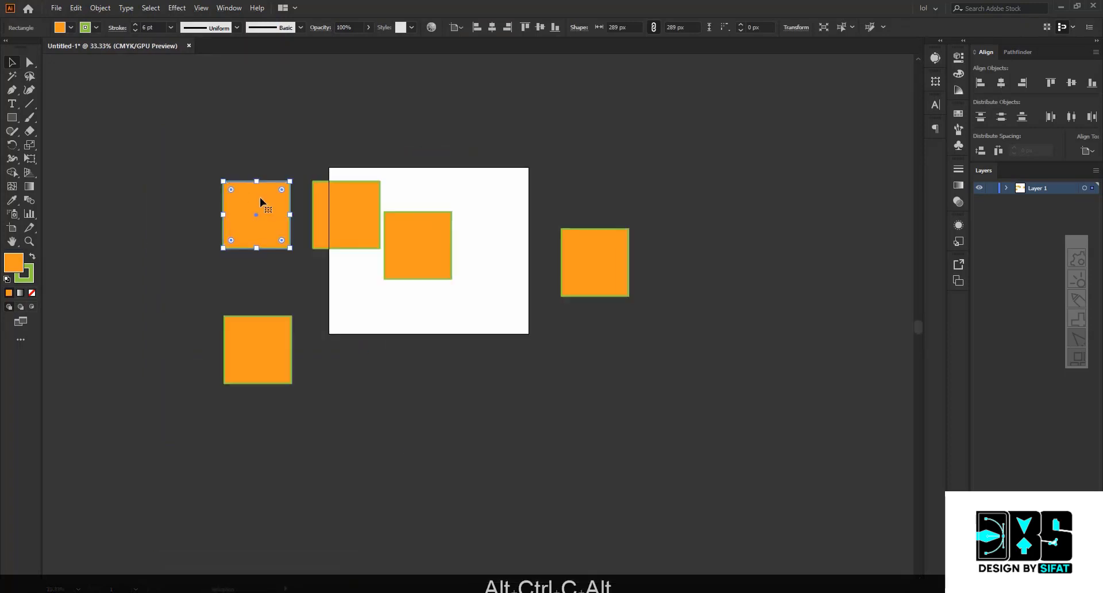
key(ctrl+v)
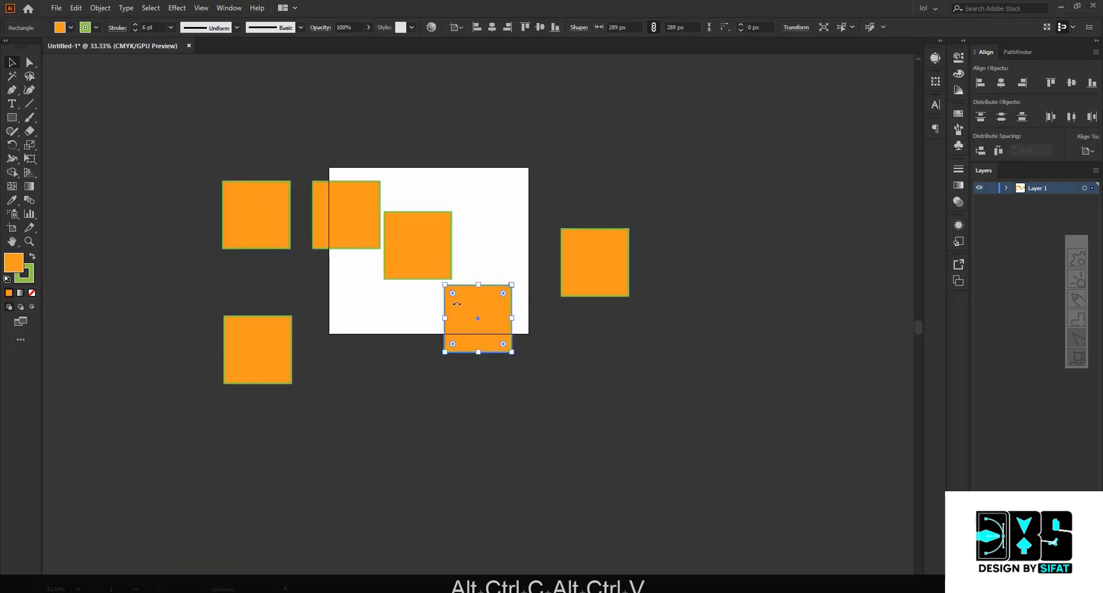
click(519, 171)
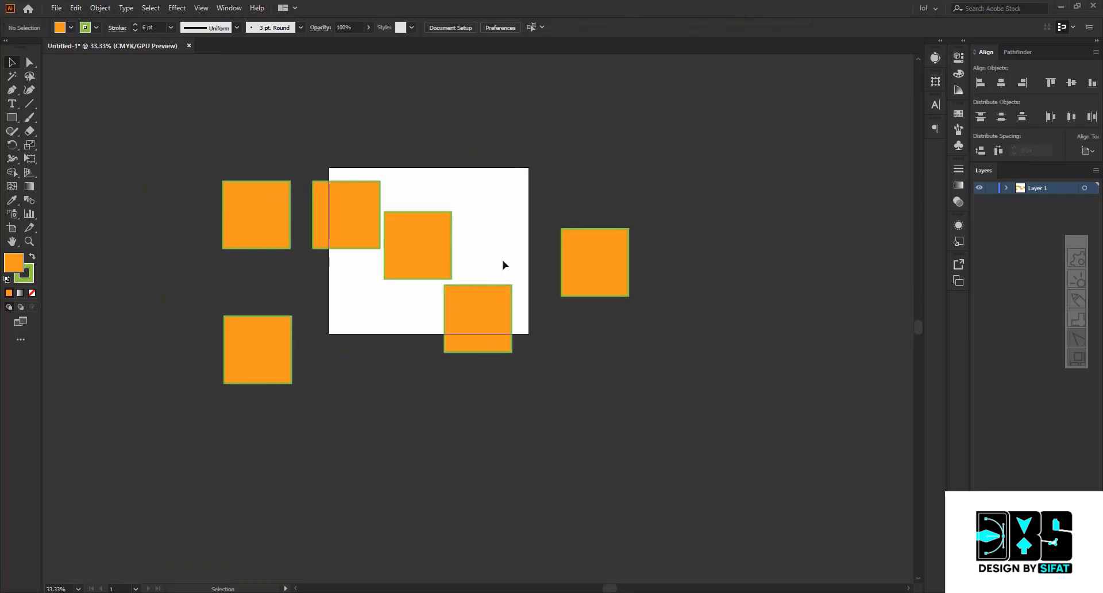
- Cut the orange square in the middle of the artboard
click(444, 242)
key(ctrl+x)
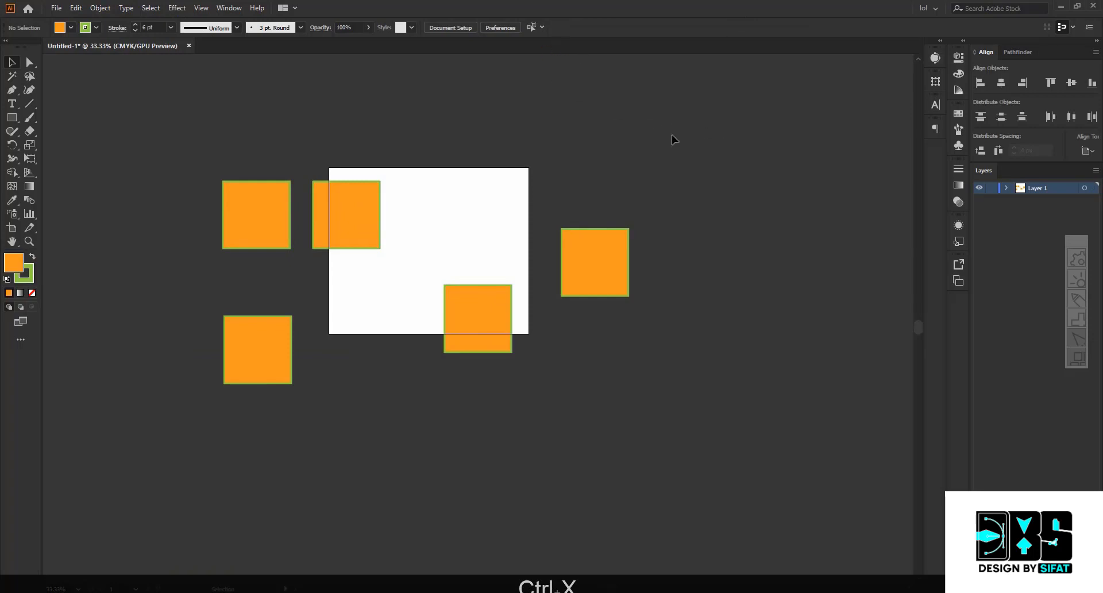
key(ctrl+v)
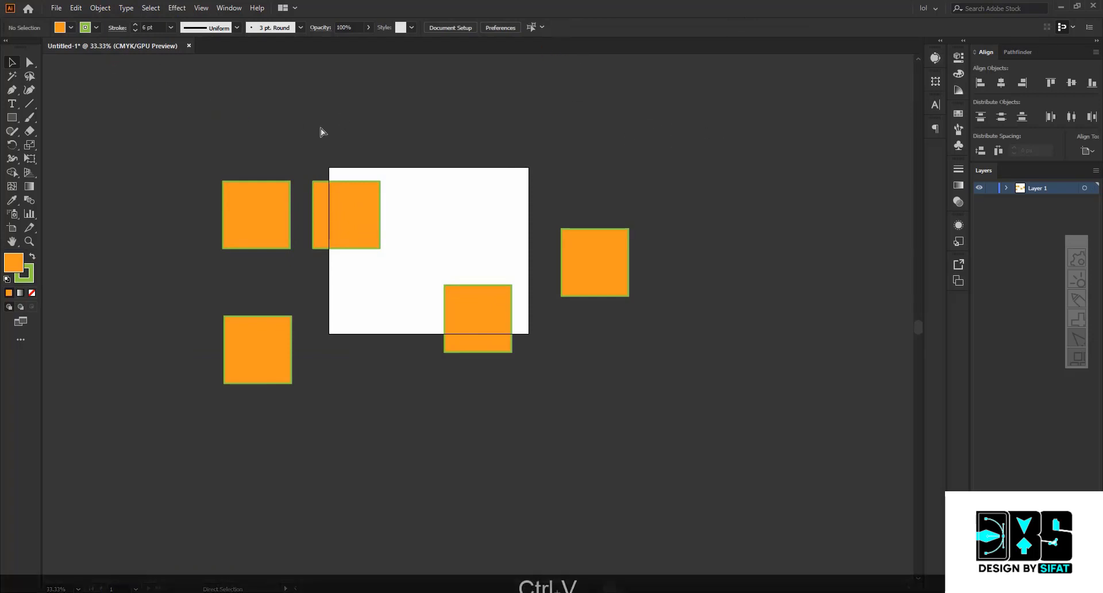
- Paste a copy of the upper-left square directly in front of it, shift the copy diagonally, and undo the shift
scroll(182, 195, up, 3)
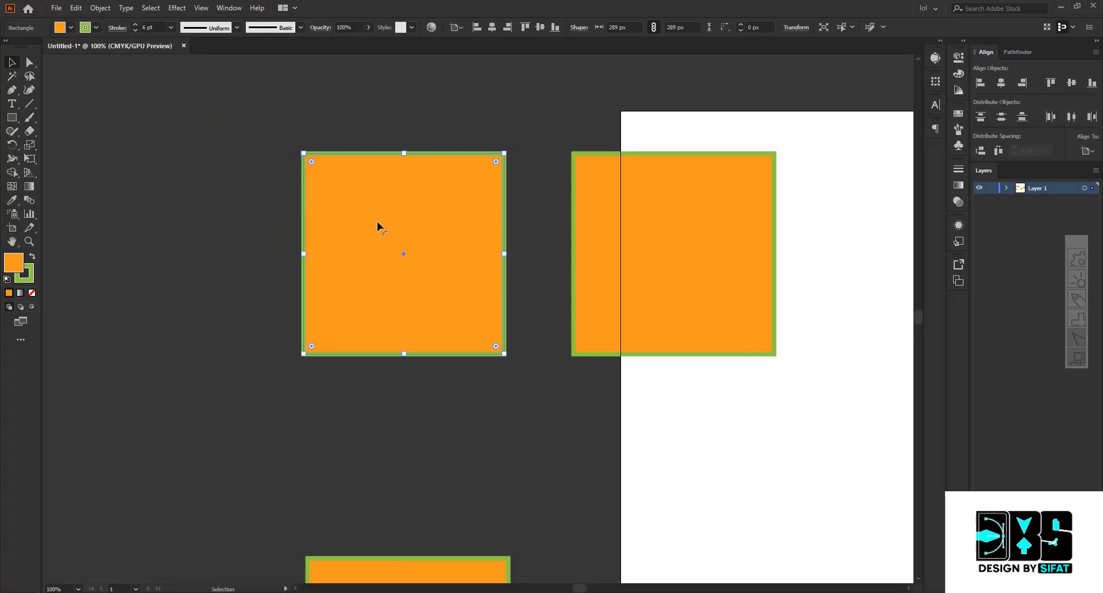
key(ctrl+c)
key(ctrl+f)
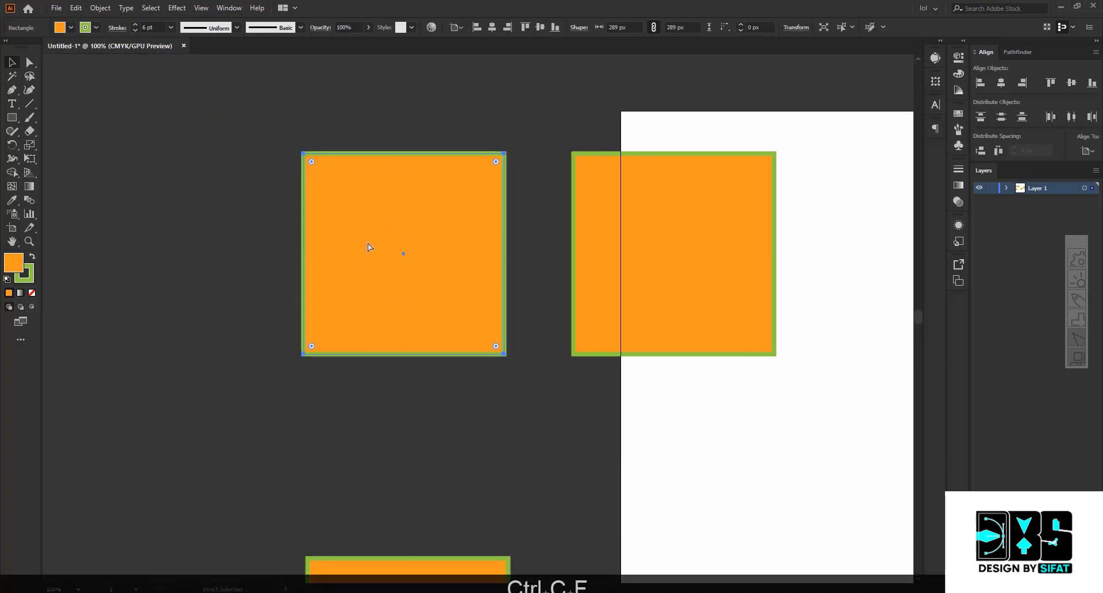
drag(371, 238, 353, 257)
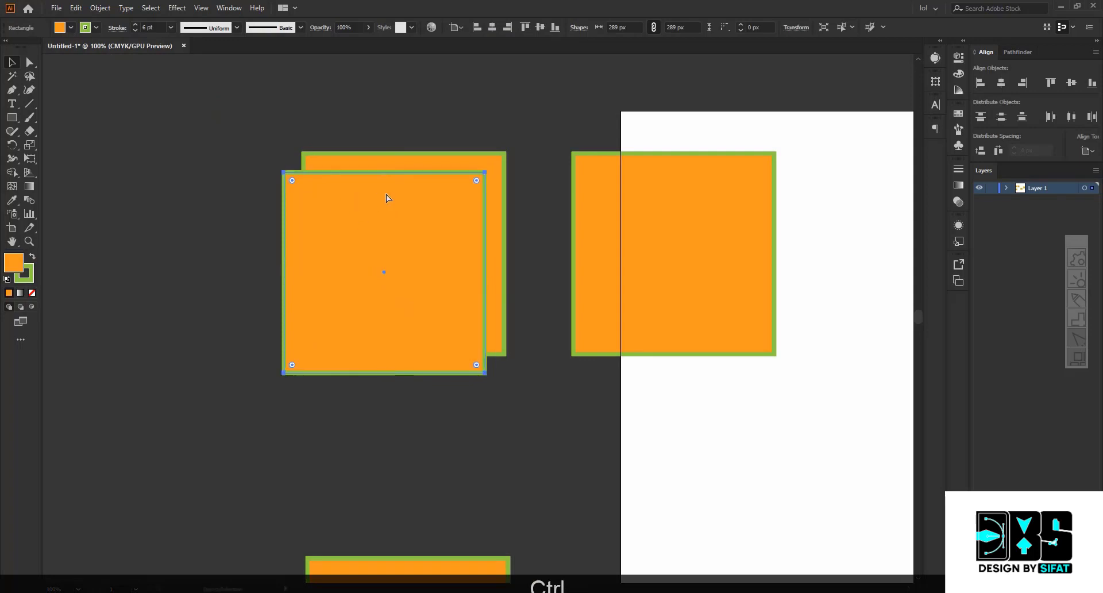
key(ctrl+z)
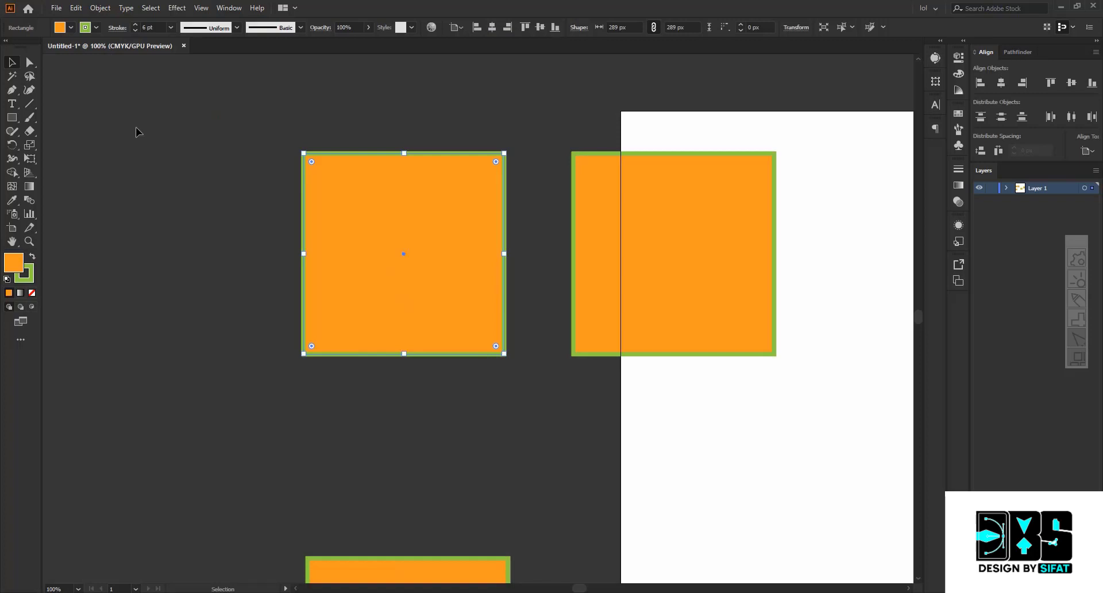
- Lock the orange square at the lower left of the artboard
scroll(225, 227, down, 5)
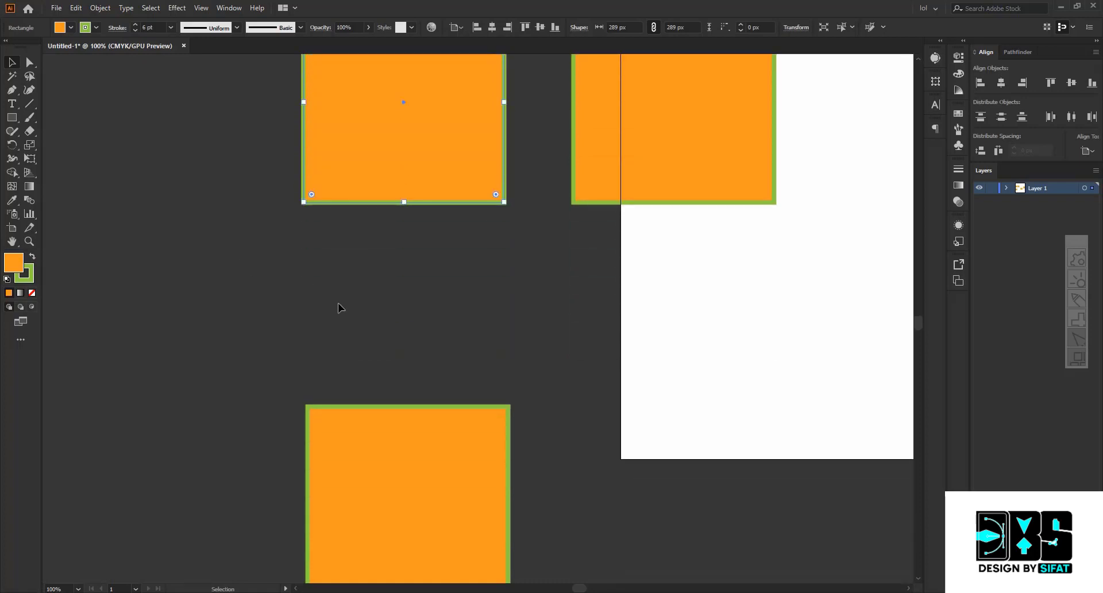
click(362, 425)
scroll(273, 428, down, 3)
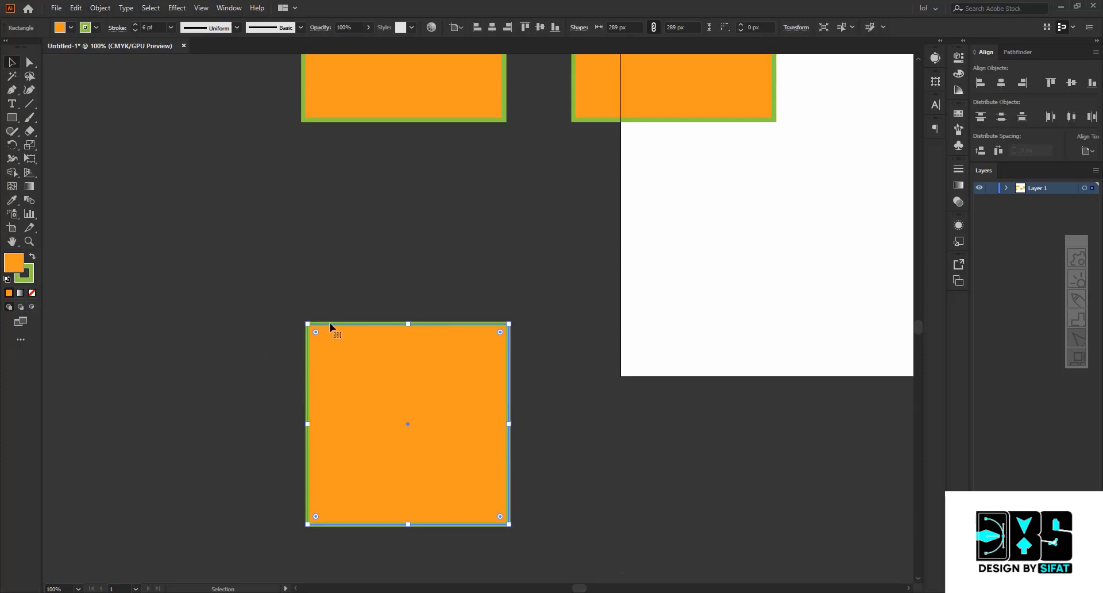
click(354, 315)
click(364, 361)
ctrl+click(389, 357)
key(ctrl+2)
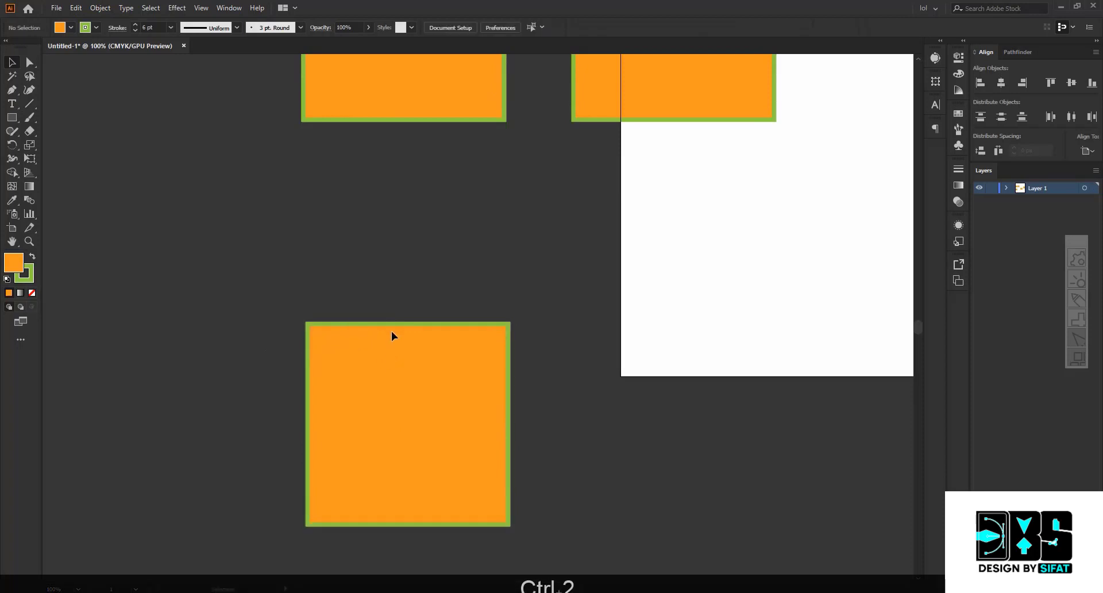
- Lock the front square of the upper-left stack
scroll(353, 207, up, 2)
click(364, 158)
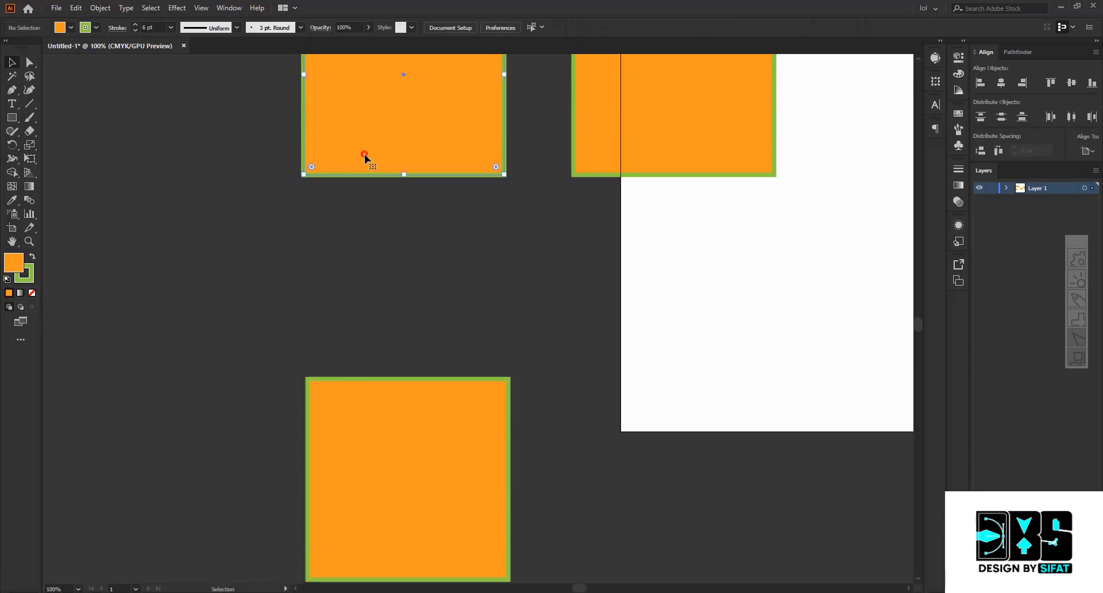
scroll(379, 201, up, 2)
key(ctrl+2)
scroll(379, 253, up, 1)
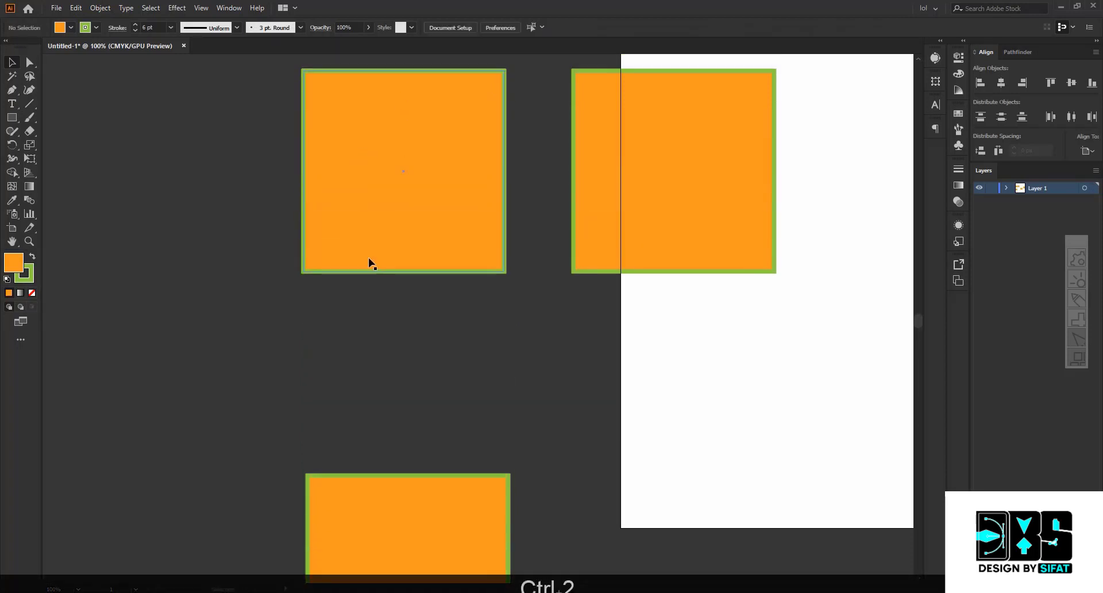
- Move the unlocked square out to the left of the locked upper-left square and delete it
drag(466, 142, 245, 165)
click(404, 256)
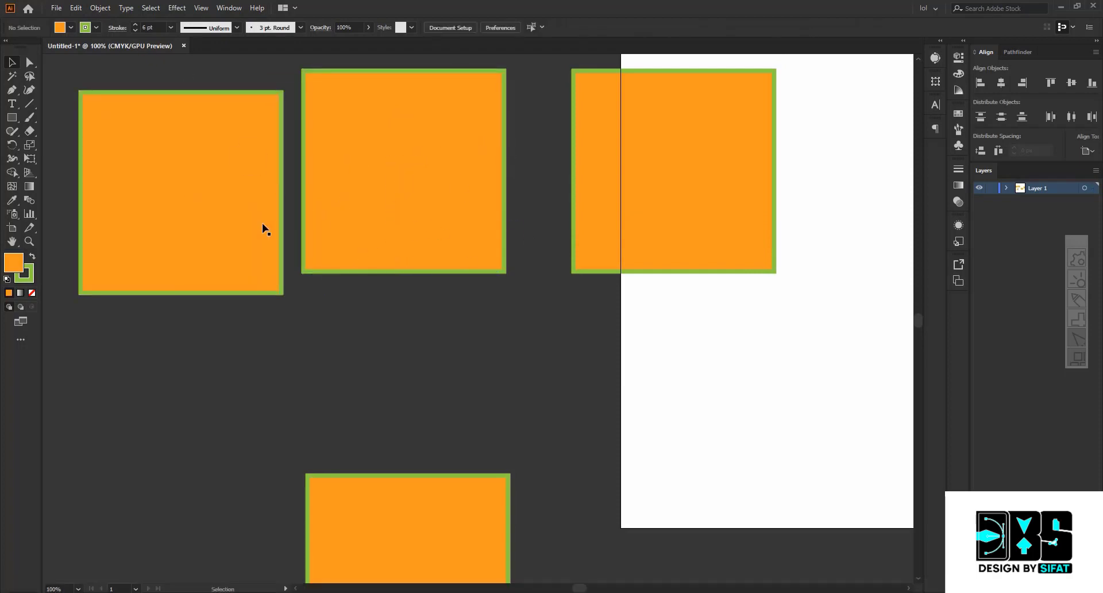
click(230, 184)
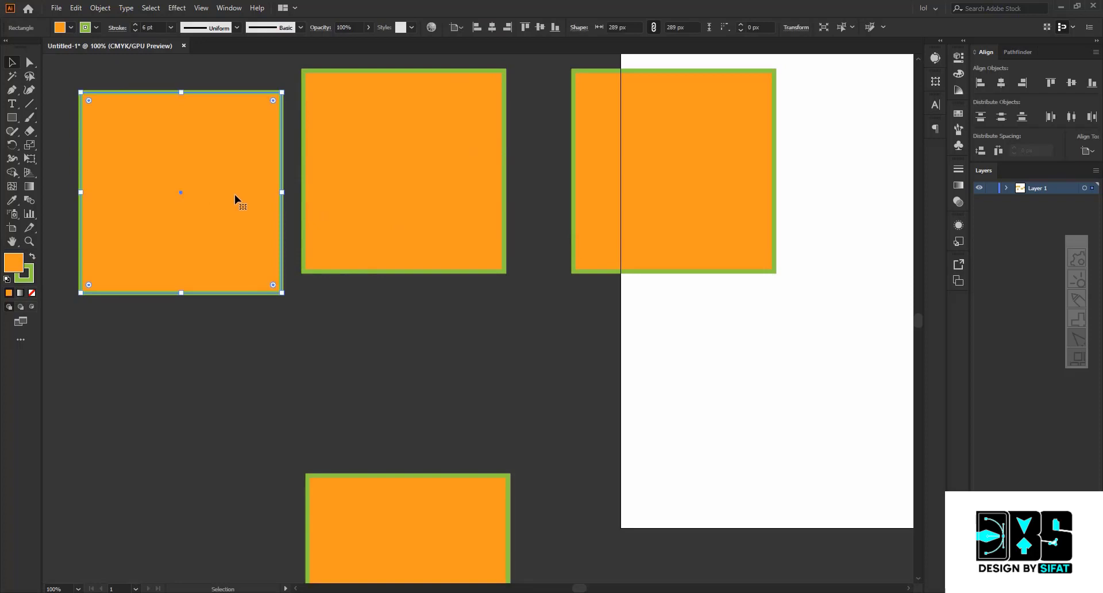
key(BackSpace)
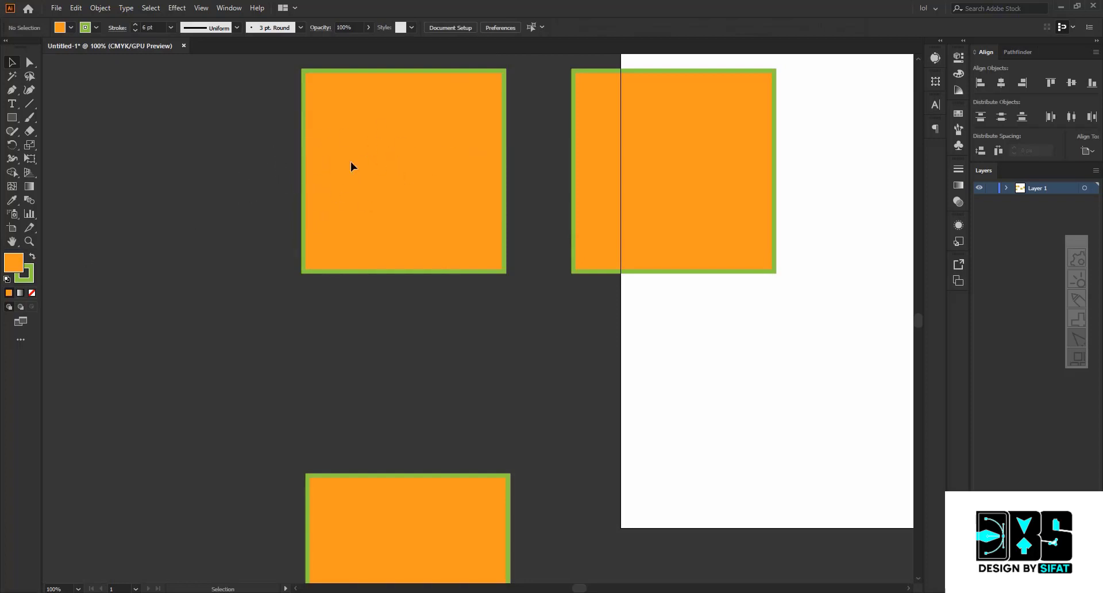
- Try to move the locked upper-left square down and to the left
mouse_move(398, 150)
mouse_down()
mouse_move(360, 187)
mouse_move(150, 288)
mouse_up()
click(150, 287)
scroll(345, 213, down, 2)
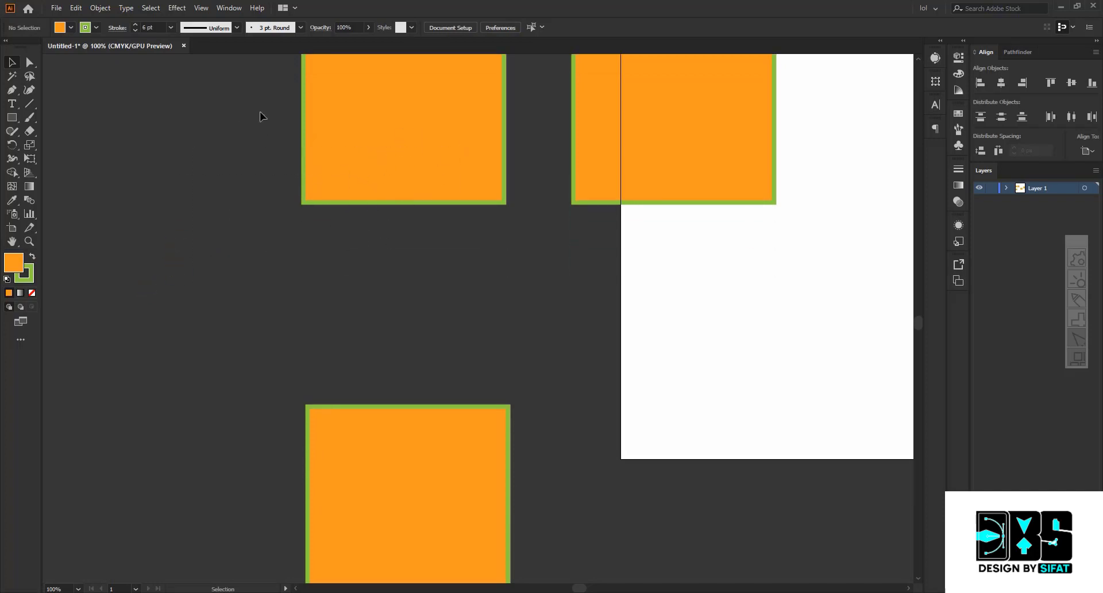
- Unlock all locked squares and clear the resulting selection
scroll(310, 167, up, 2)
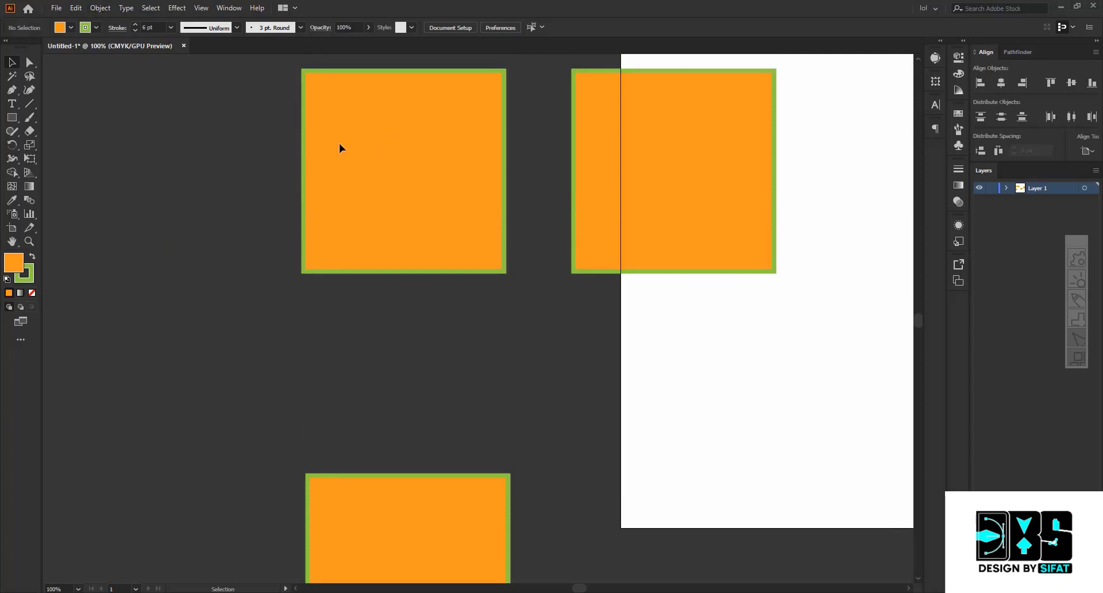
click(126, 8)
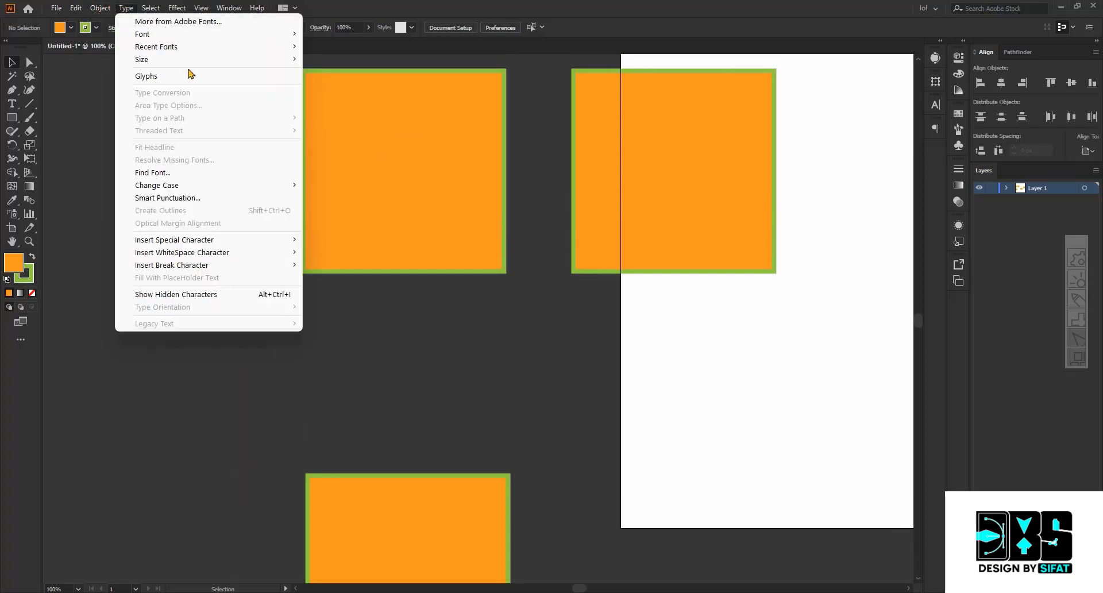
mouse_move(100, 8)
click(123, 98)
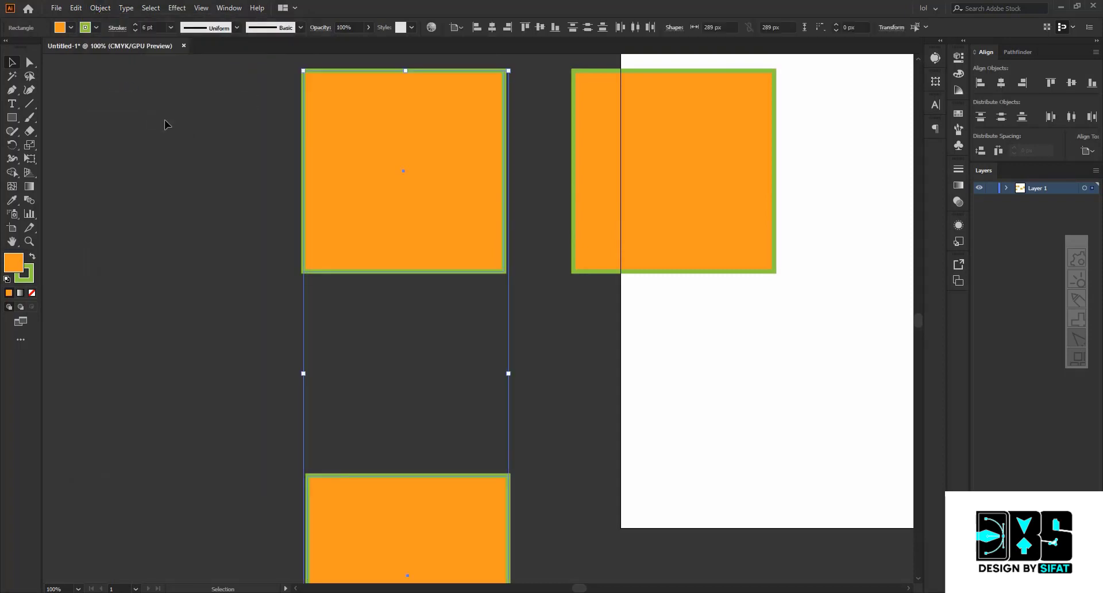
click(235, 143)
scroll(294, 134, down, 3)
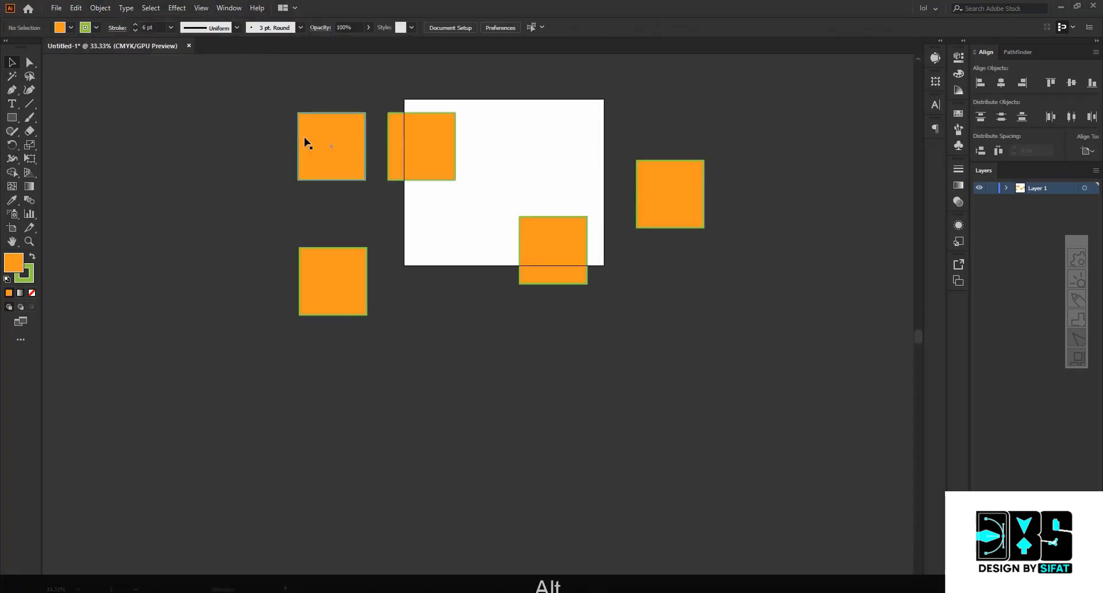